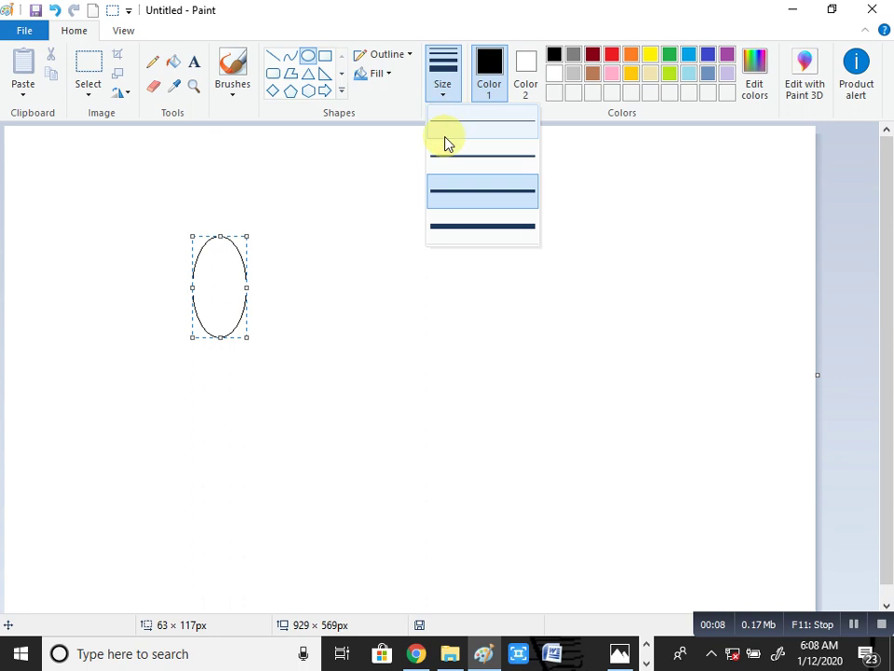
- Set the ellipse's outline to the thinnest line size and shorten it to about 63 × 102 px
left_click(445, 146)
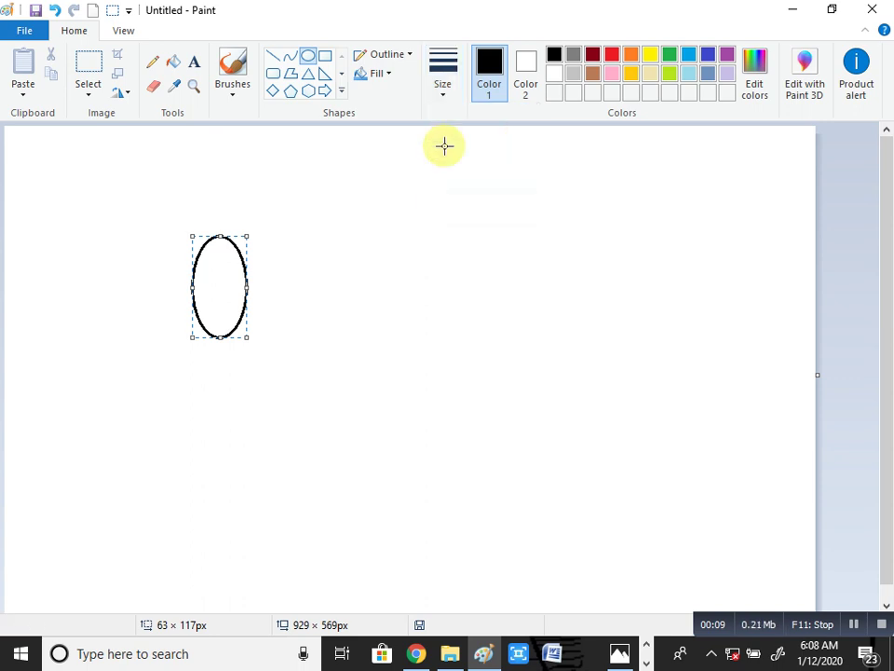
left_click(435, 88)
left_click(428, 104)
left_click(443, 103)
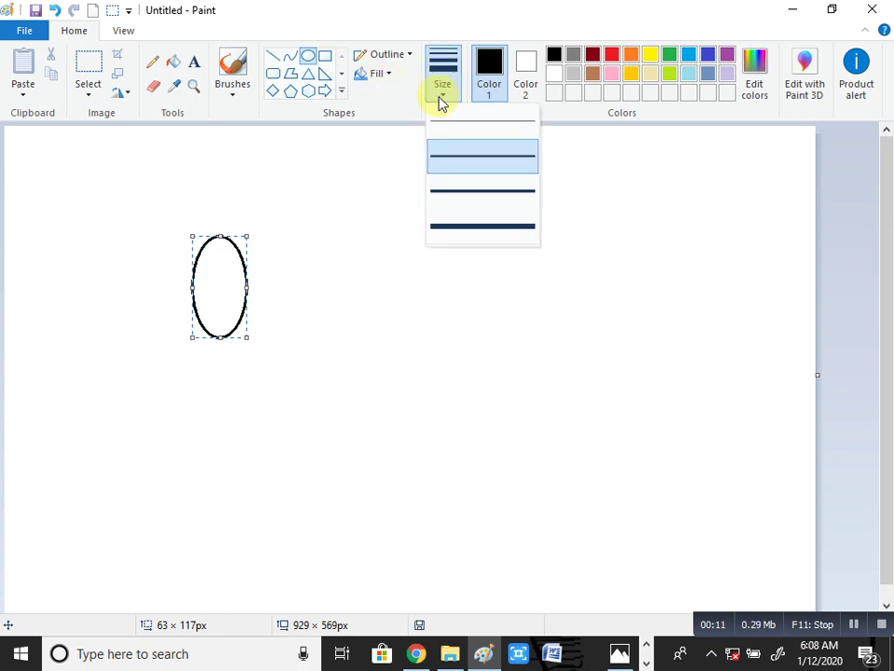
left_click(439, 123)
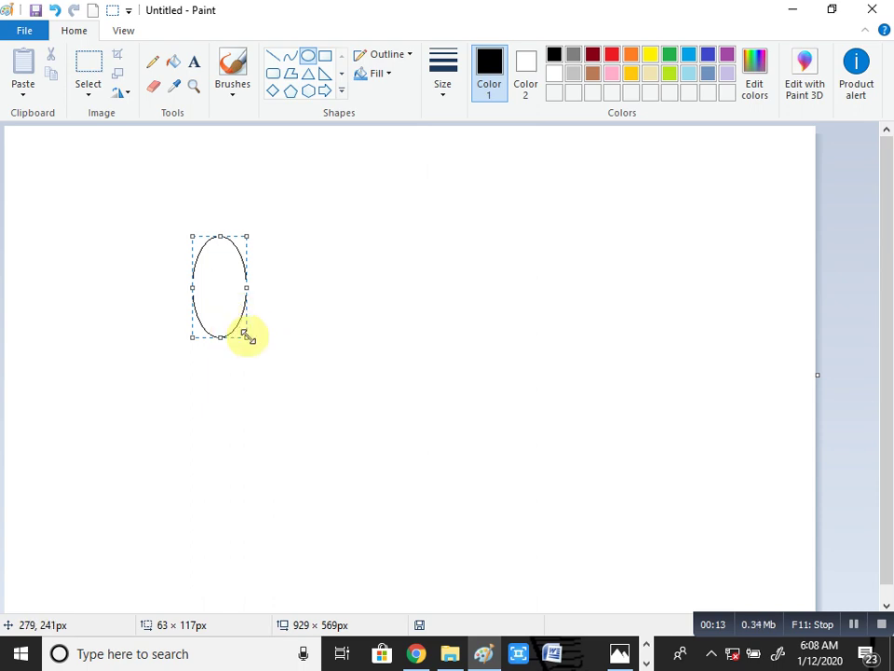
left_click_drag(248, 337, 246, 324)
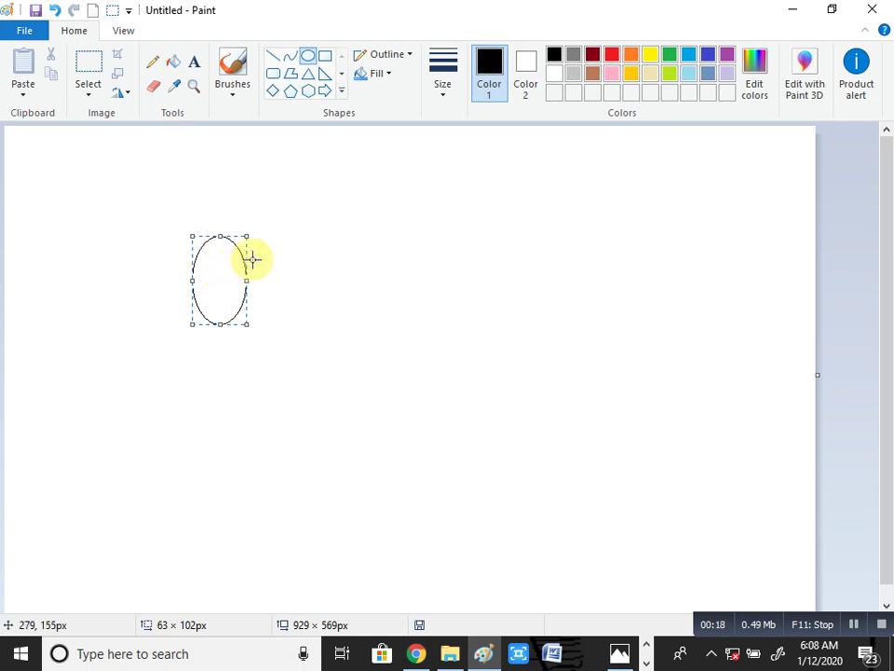
left_click(291, 216)
- Draw an inner ellipse of about 35 × 57 px inside the existing ellipse as the pupil
left_click_drag(218, 264, 239, 308)
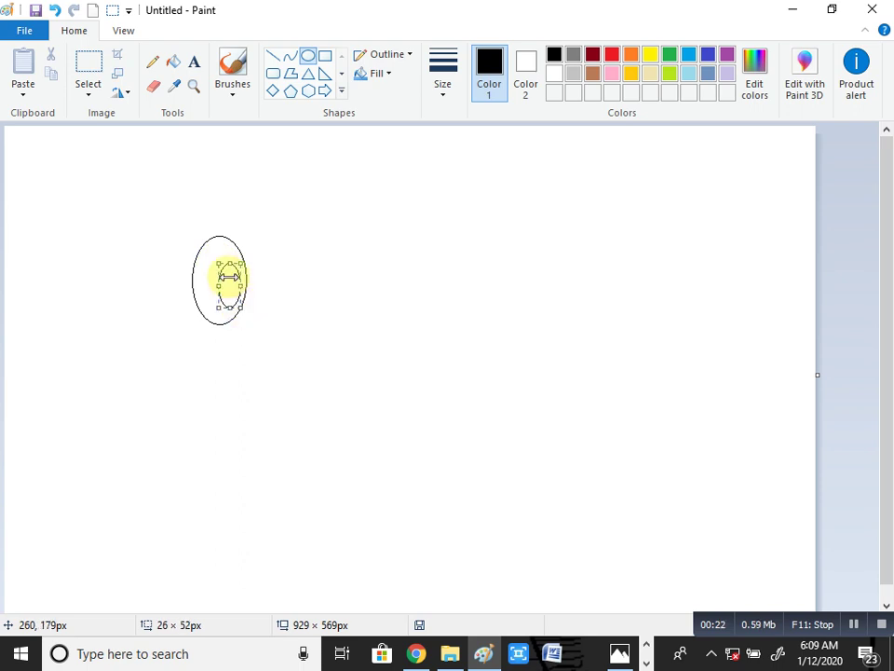
left_click_drag(214, 266, 208, 254)
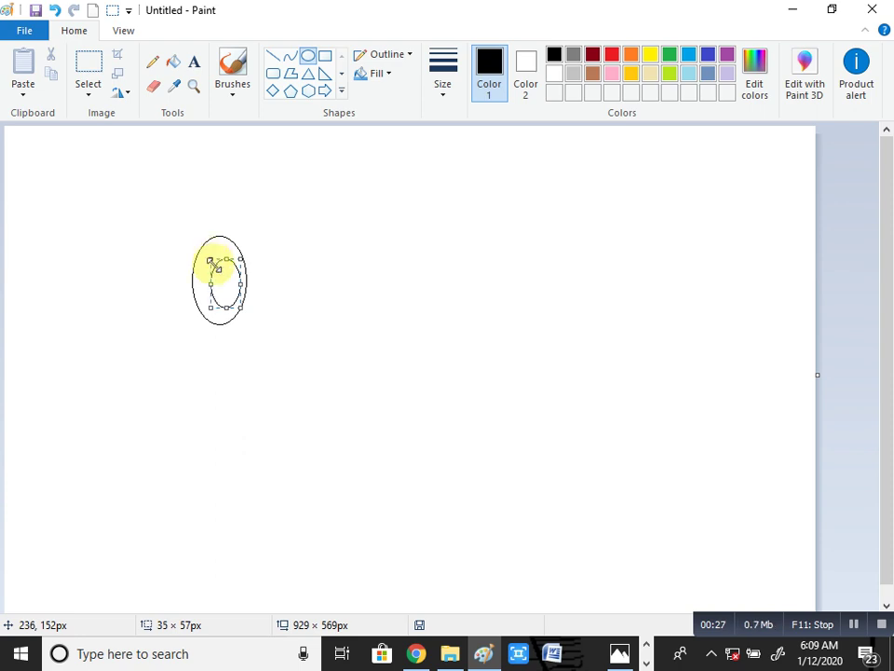
left_click(369, 278)
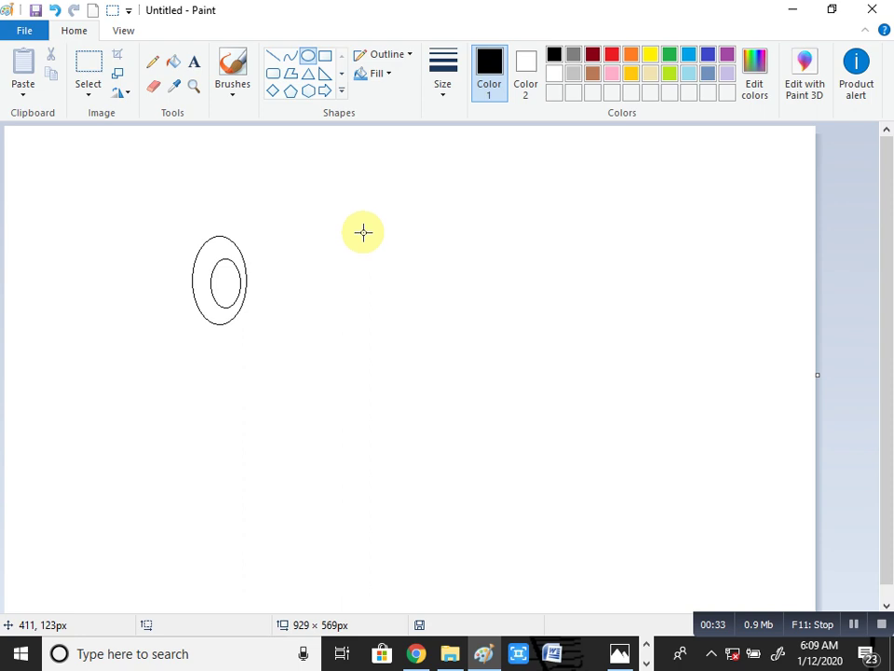
- Draw a second eye outline of about 62 × 102 px, matched against the first one, and place it to the right at the same height
left_click_drag(364, 232, 408, 320)
left_click_drag(383, 276, 196, 280)
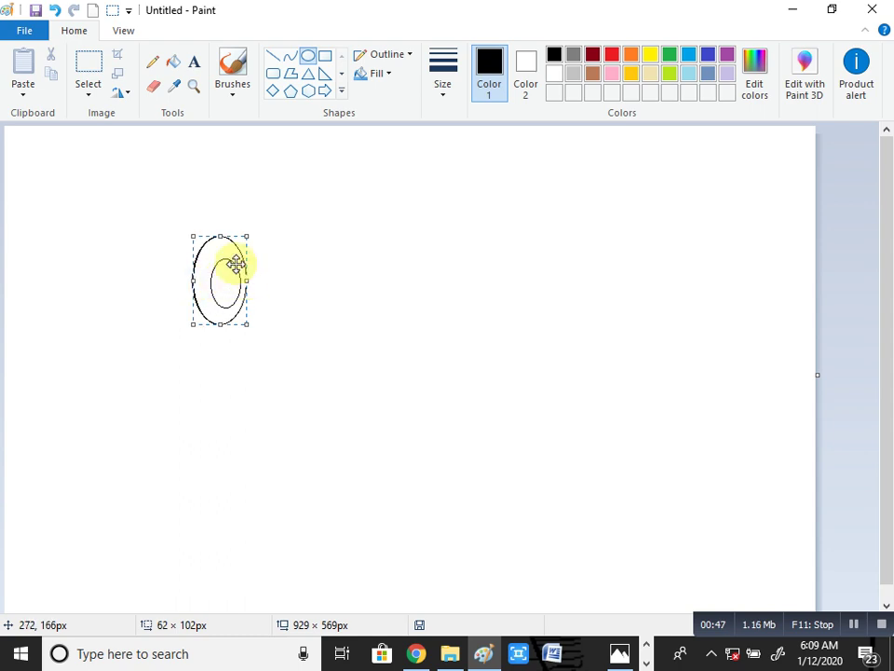
left_click_drag(222, 292, 368, 294)
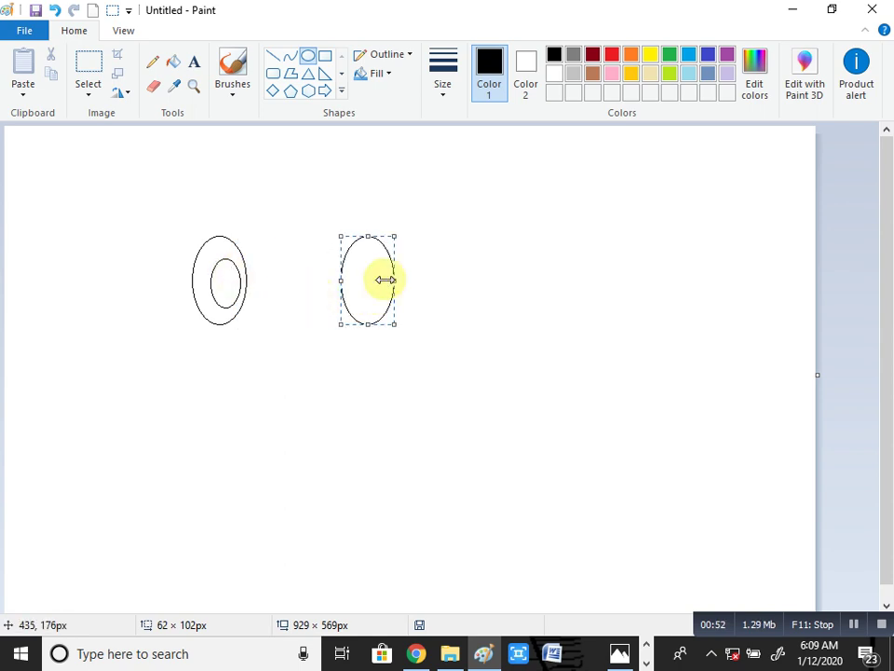
left_click(292, 267)
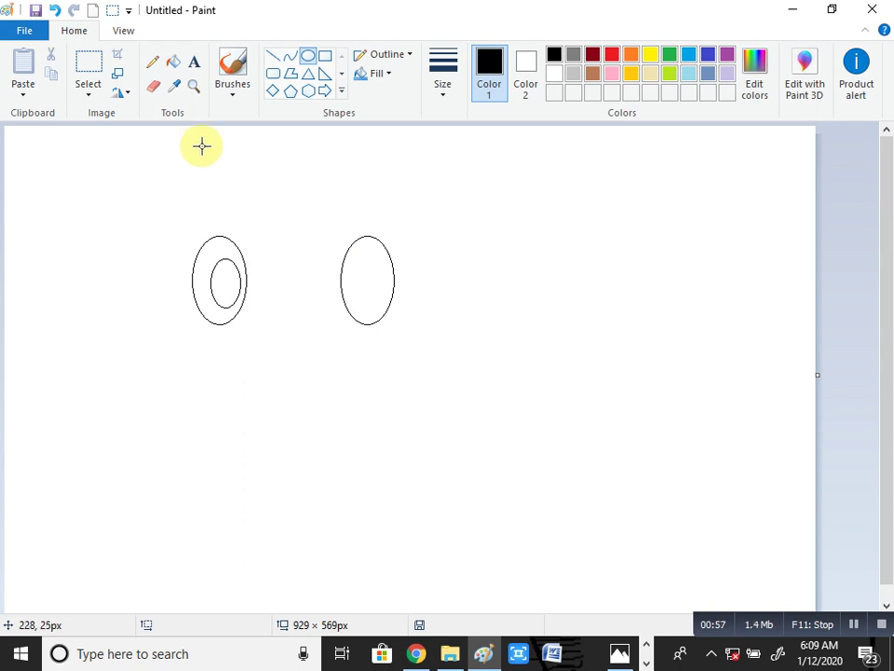
- Select the second eye outline and move it slightly further away from the first eye
left_click(89, 64)
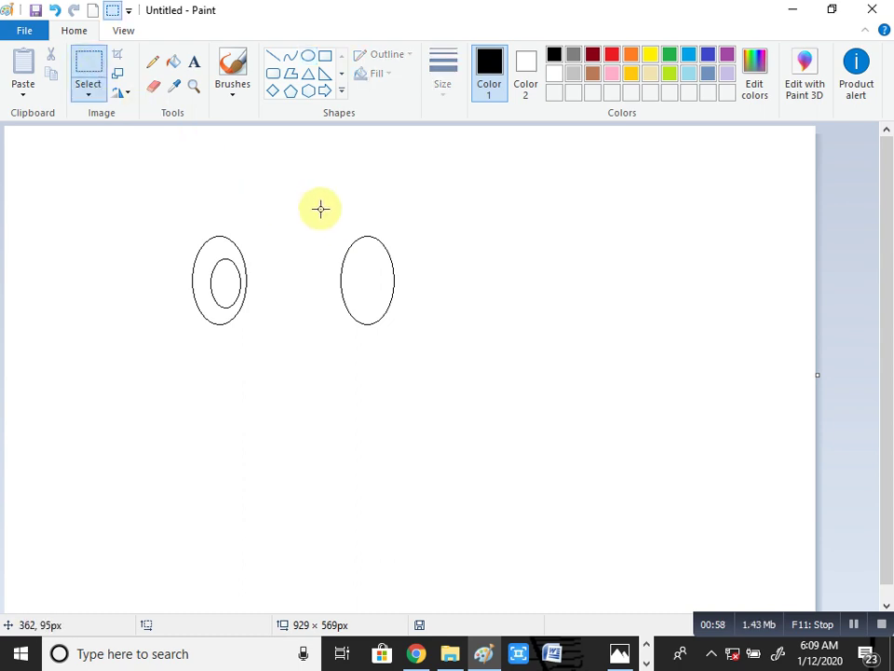
left_click_drag(320, 209, 384, 285)
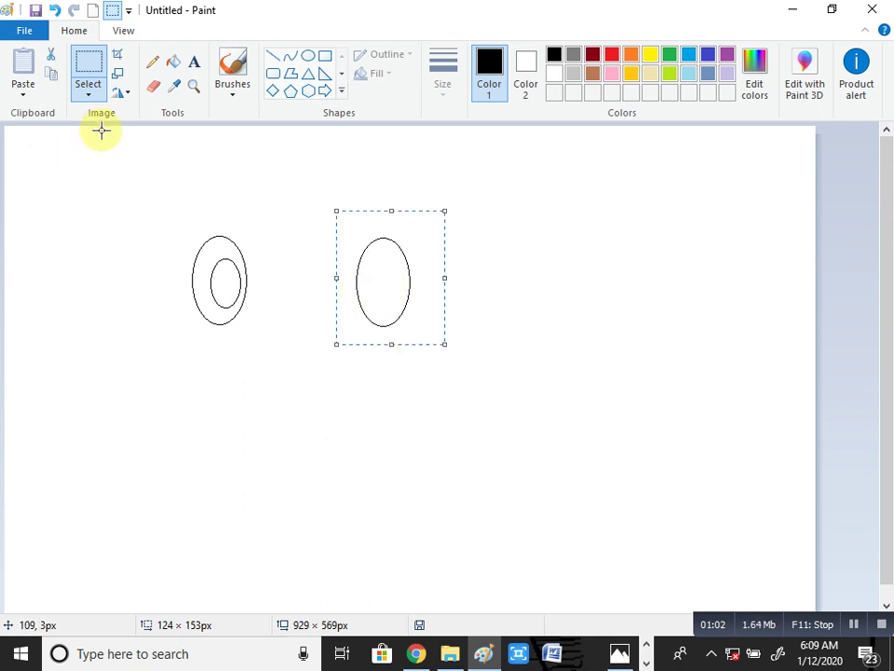
left_click(185, 149)
right_click(186, 150)
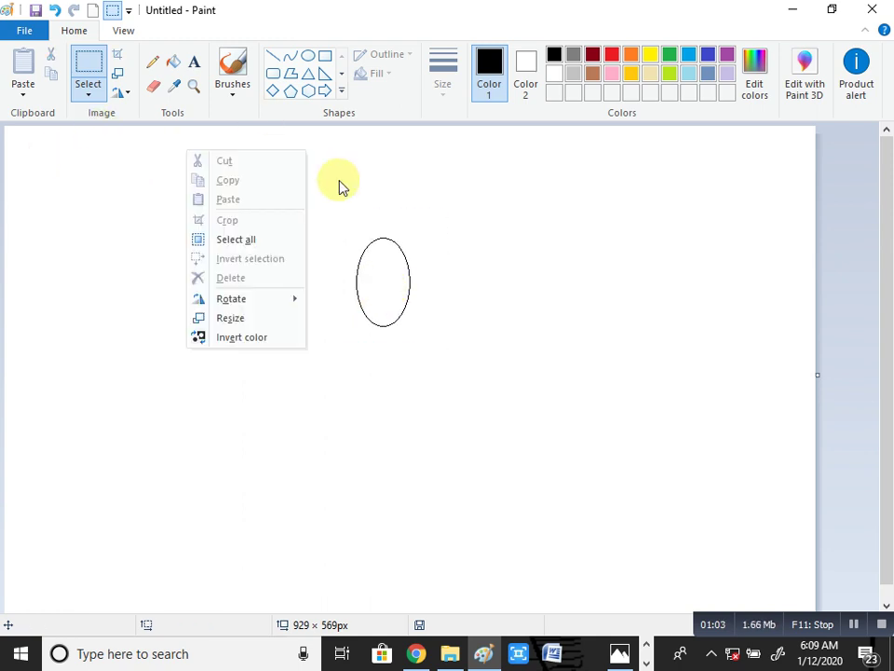
left_click(292, 56)
- Draw a pupil of about 35 × 57 px, sized against the left pupil, and place it inside the right eye outline
left_click(307, 56)
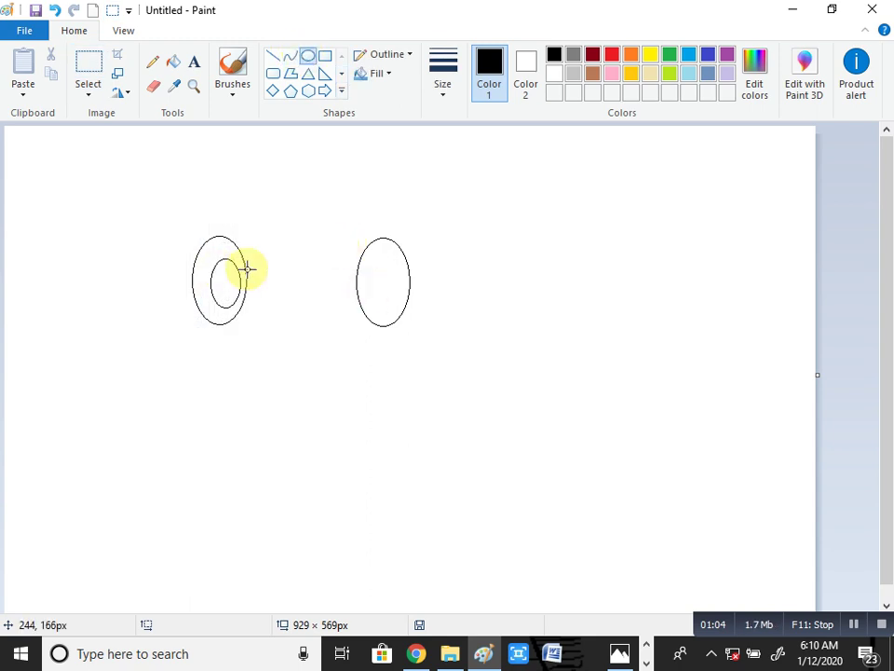
left_click_drag(369, 267, 399, 318)
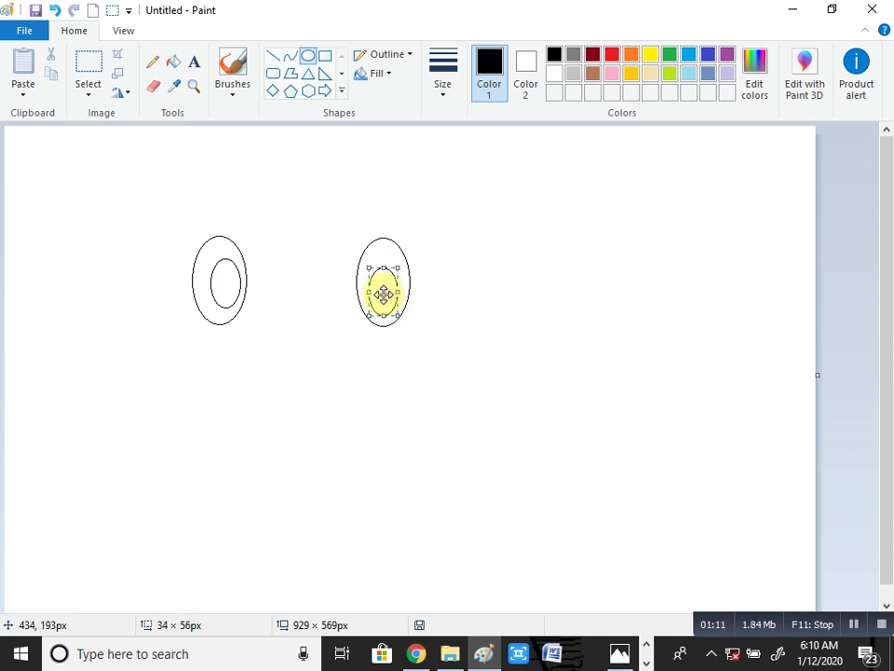
left_click_drag(383, 295, 225, 284)
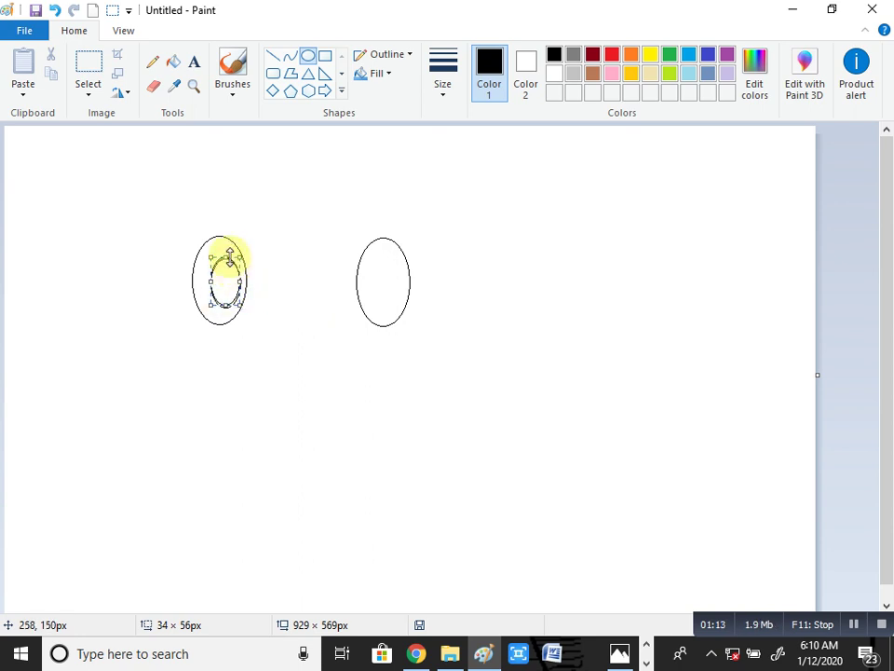
left_click_drag(228, 260, 227, 259)
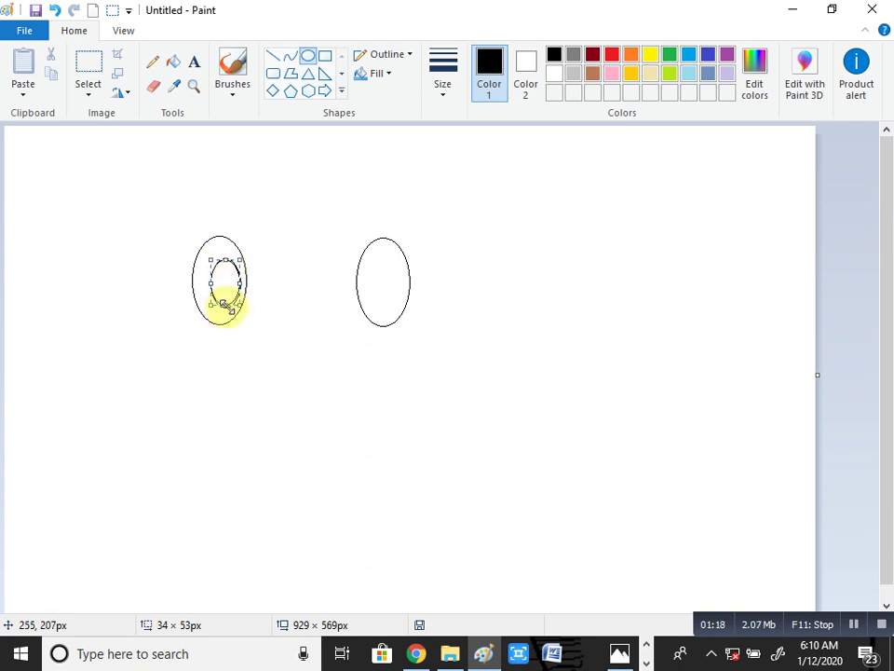
left_click_drag(230, 308, 380, 282)
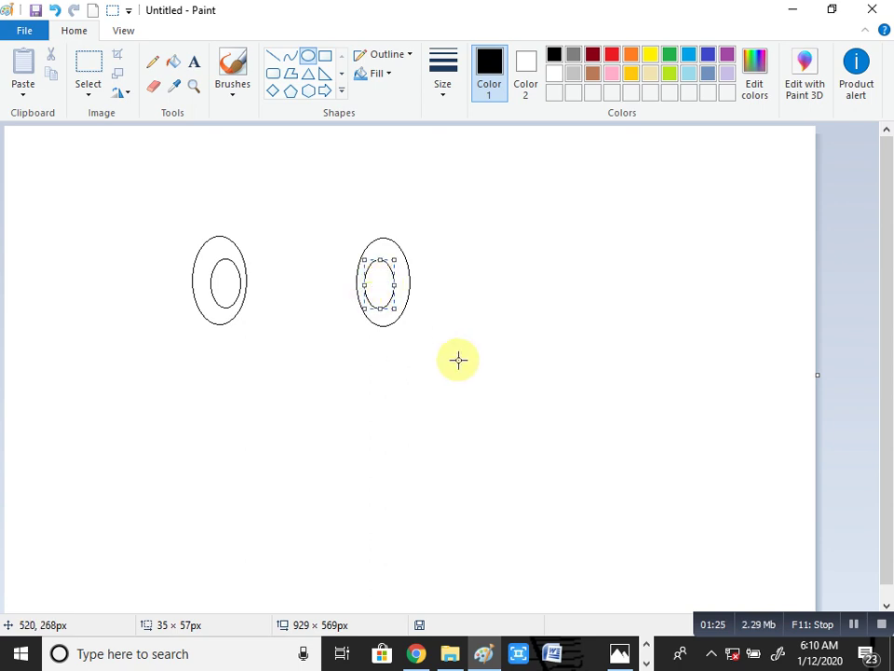
left_click(465, 435)
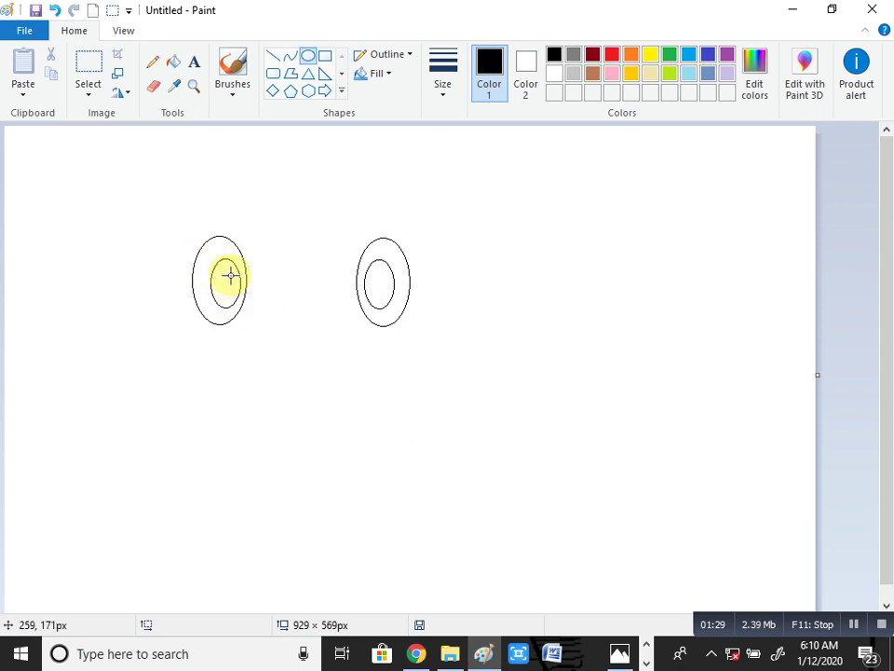
- Draw a narrow highlight ellipse of about 7 × 22 px in the left pupil and fill the pupil around it black
left_click_drag(227, 277, 229, 295)
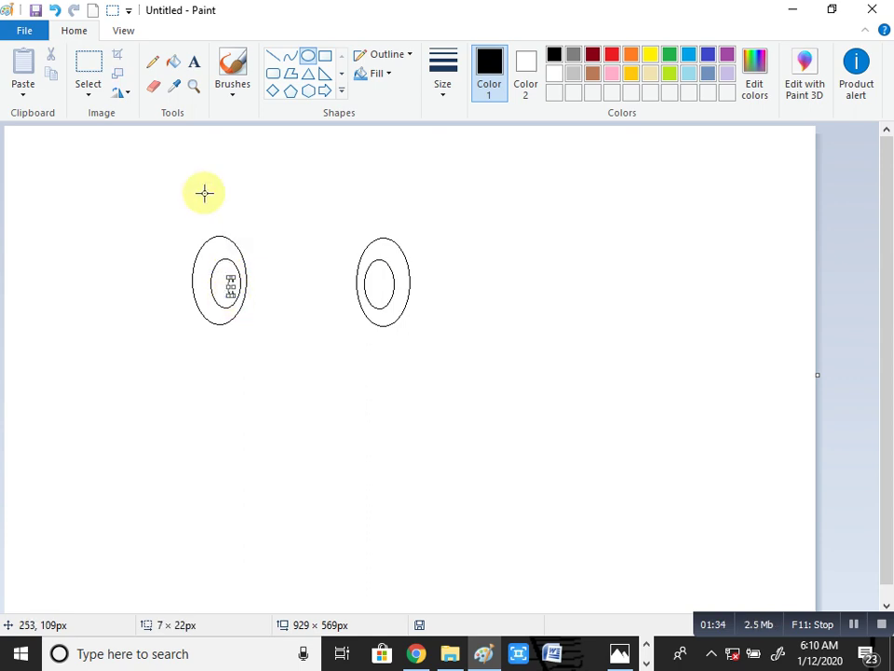
left_click(171, 62)
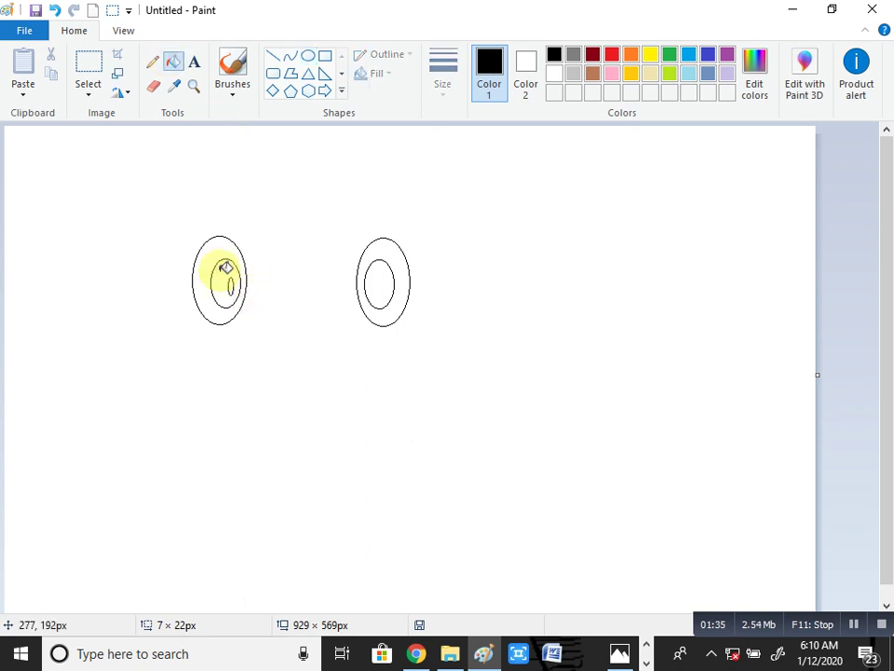
left_click(226, 267)
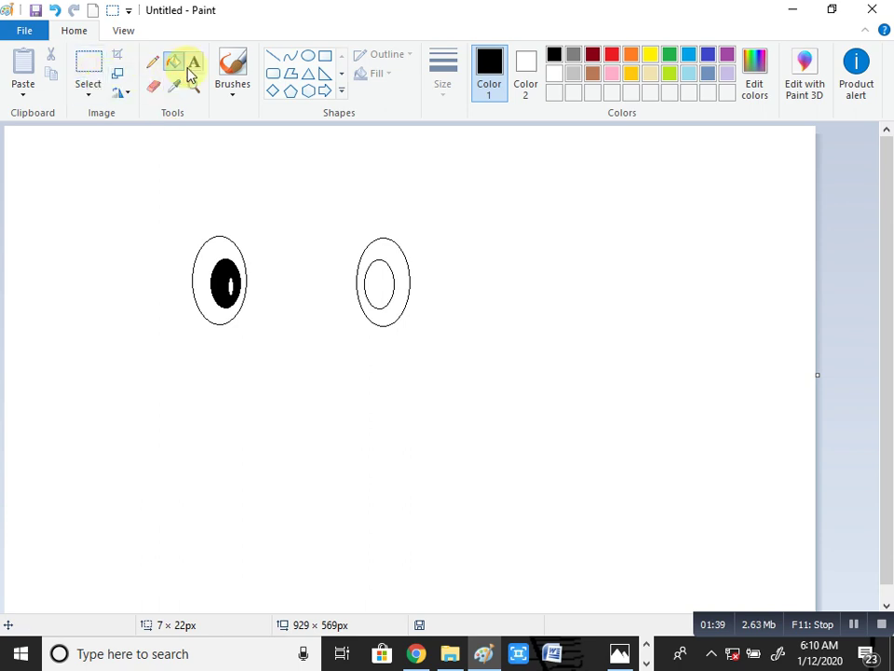
- Copy the left pupil's highlight into the right pupil and fill the rest of that pupil black
left_click(81, 74)
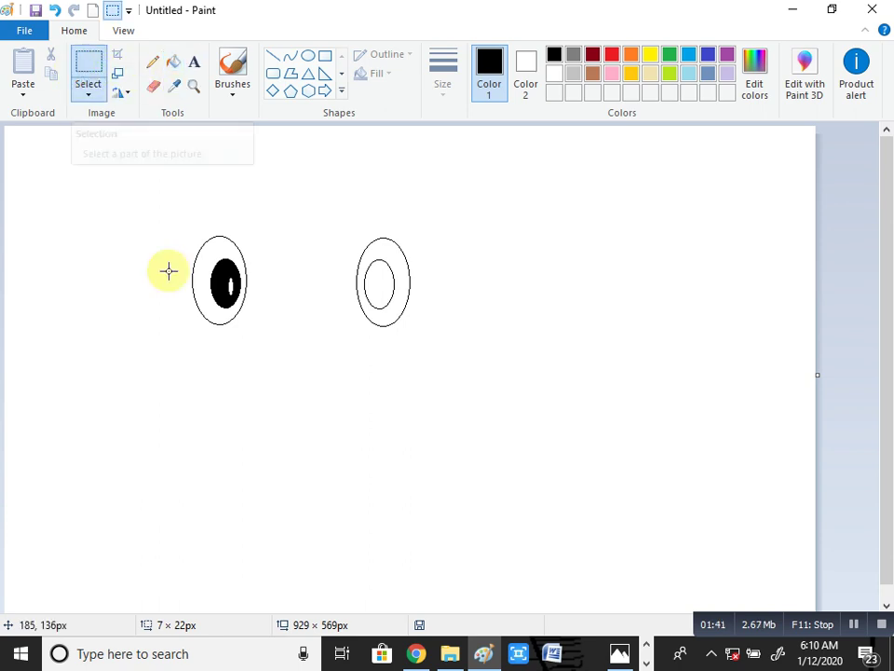
left_click_drag(227, 280, 235, 291)
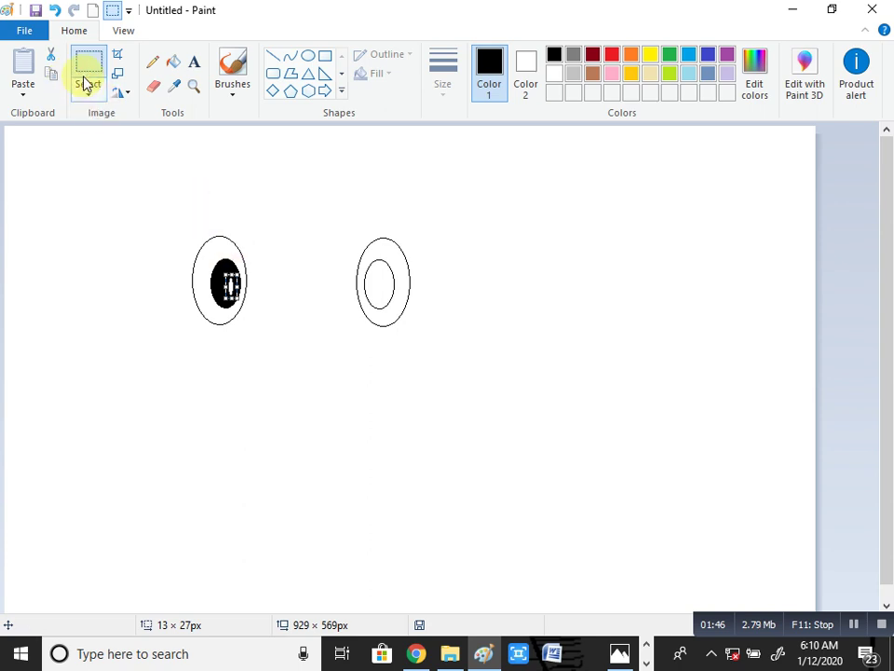
left_click(23, 61)
left_click_drag(10, 135, 376, 284)
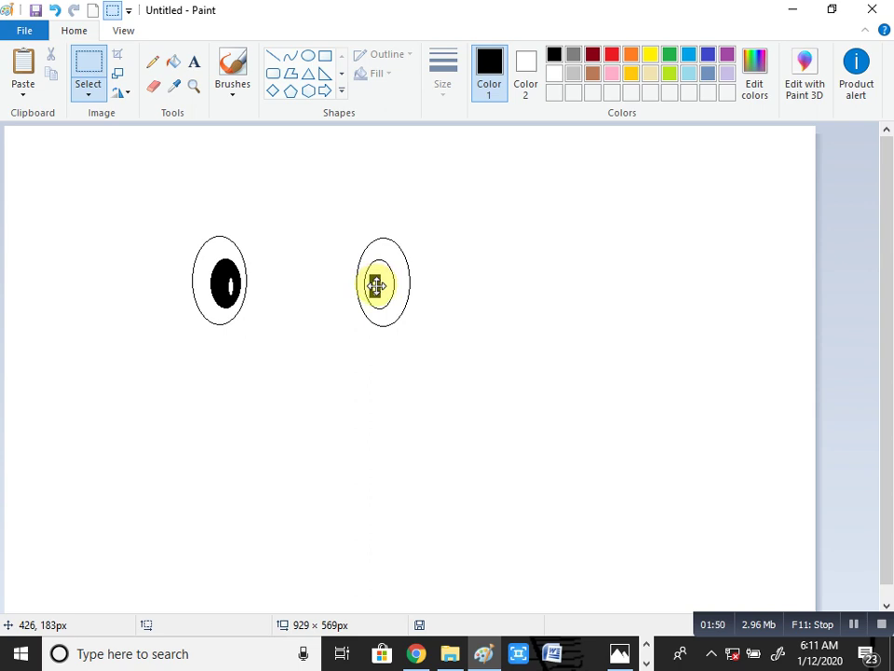
left_click(174, 62)
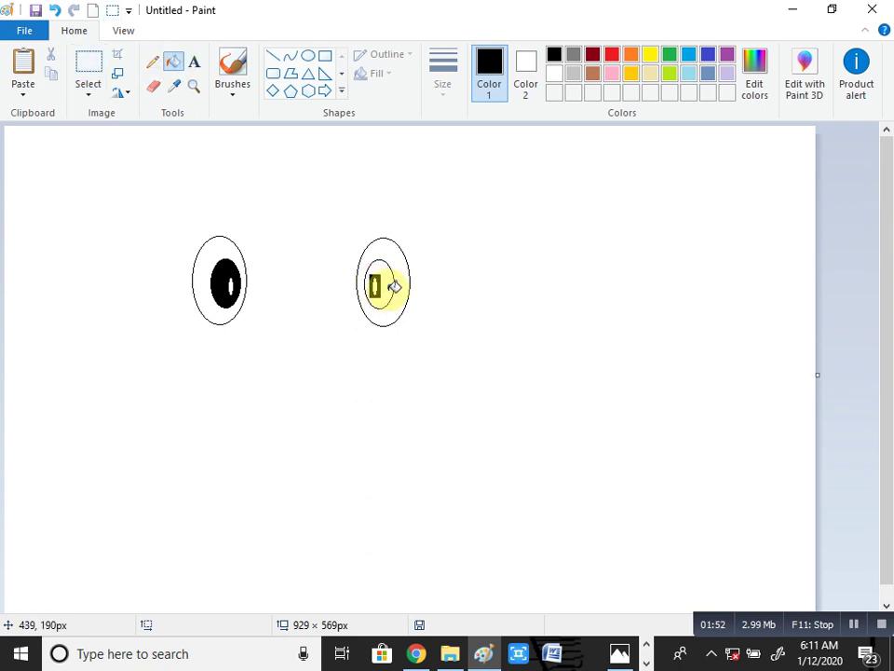
left_click(386, 284)
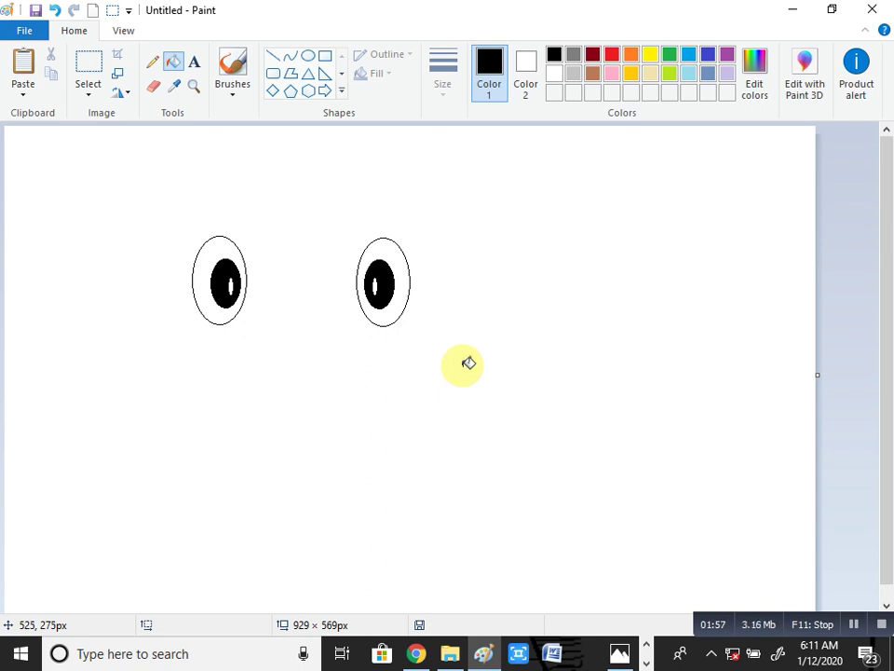
- Draw a curved nose of about 15 × 38 px below and between the eyes
left_click(290, 56)
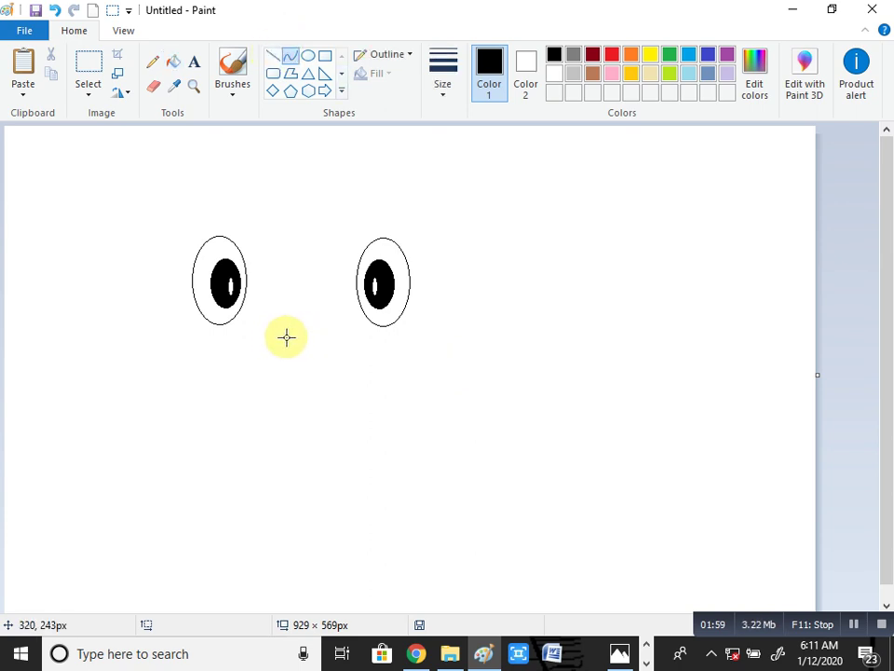
left_click_drag(287, 337, 278, 362)
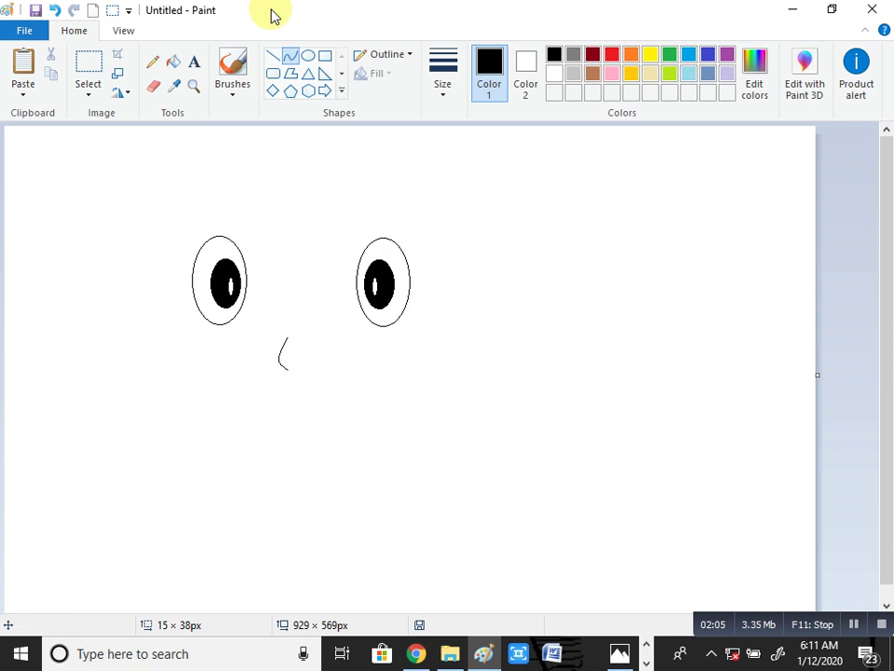
left_click(273, 56)
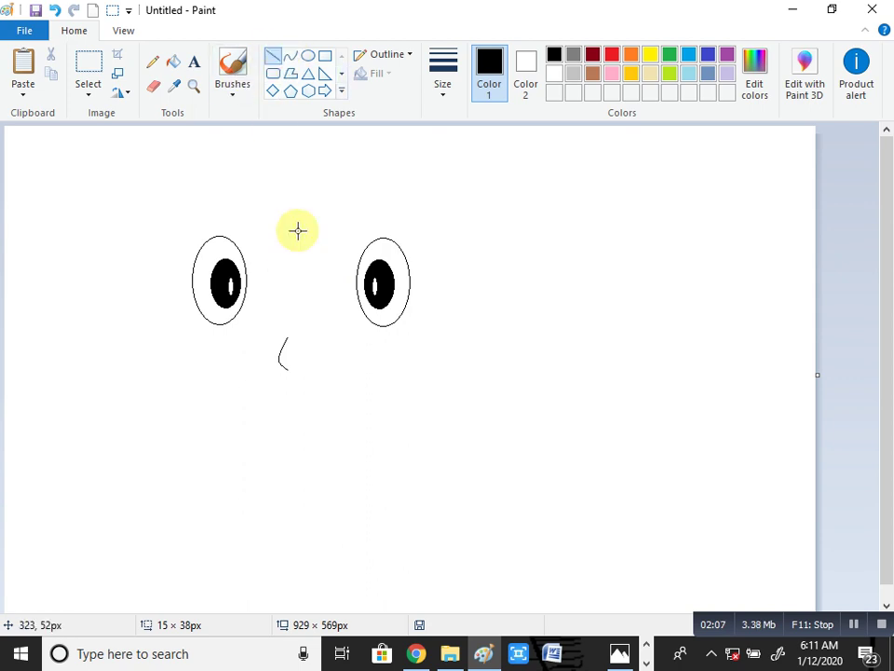
left_click_drag(257, 419, 350, 408)
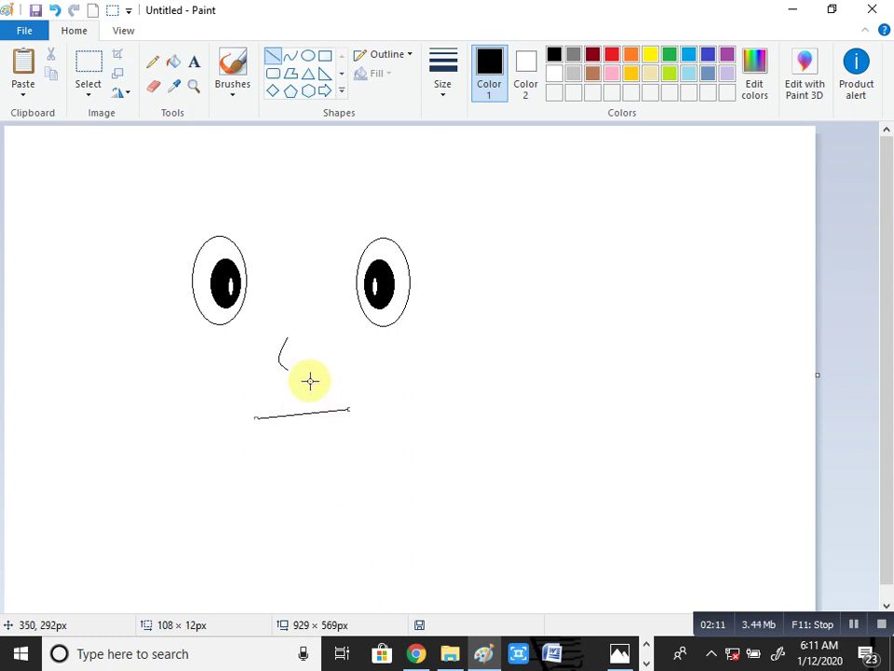
key("ctrl+z")
left_click(290, 56)
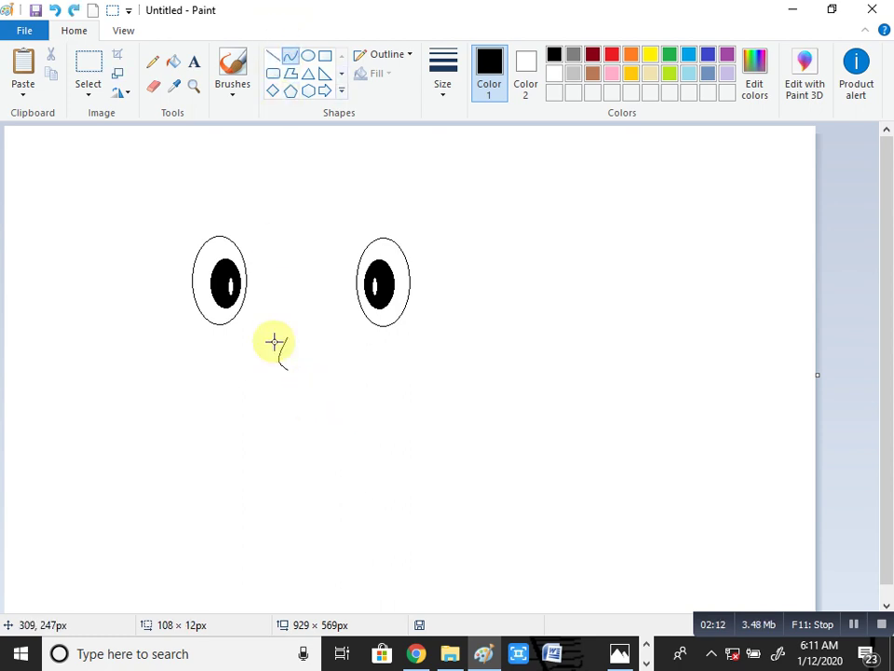
left_click_drag(251, 410, 291, 406)
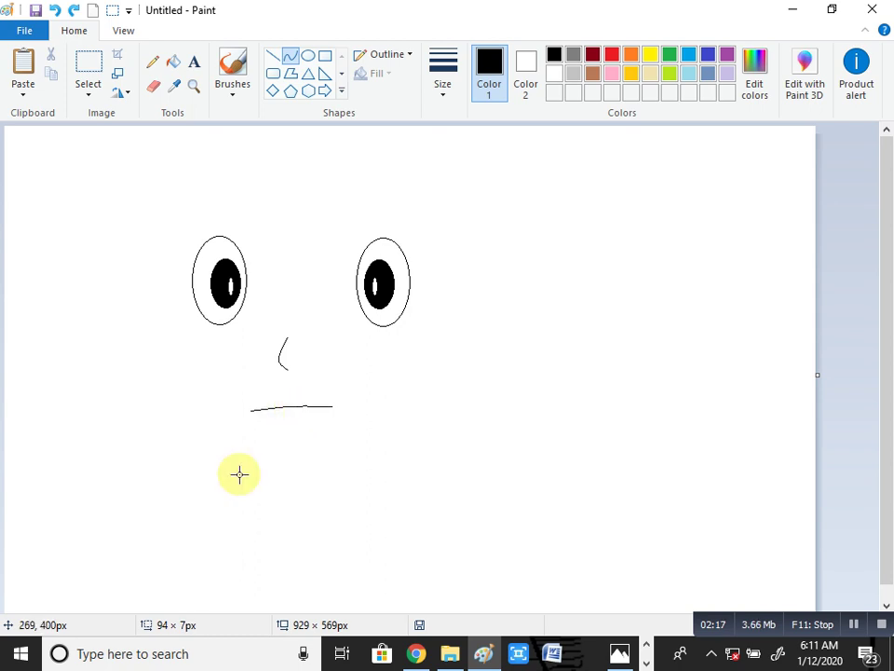
key("ctrl+z")
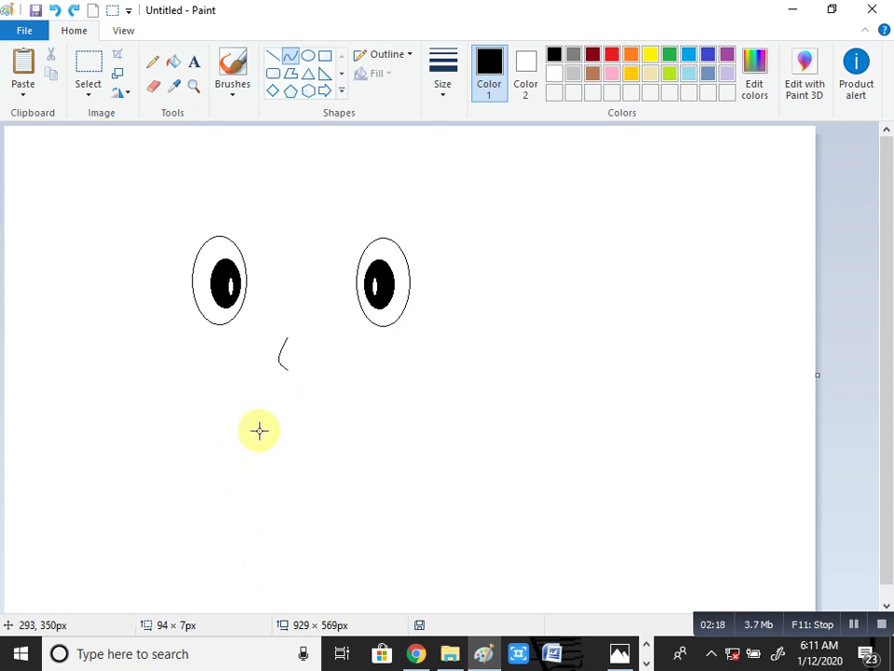
- Draw a slightly arched mouth curve of about 88 × 8 px below the nose
left_click_drag(260, 425, 296, 421)
left_click(862, 384)
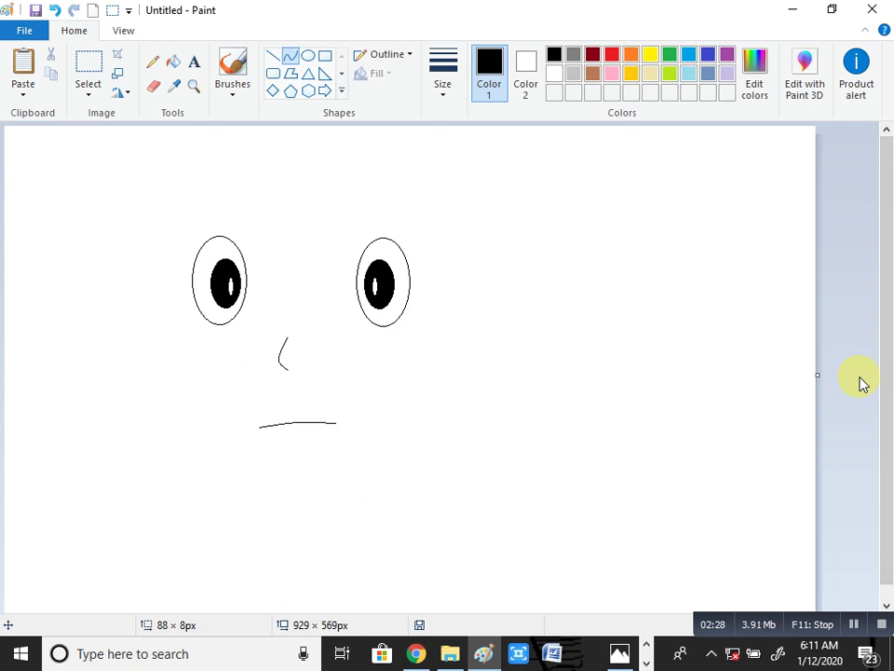
- Draw a vertical face-side line about 102 px long beside the left eye, using the second-thinnest line size
left_click(273, 56)
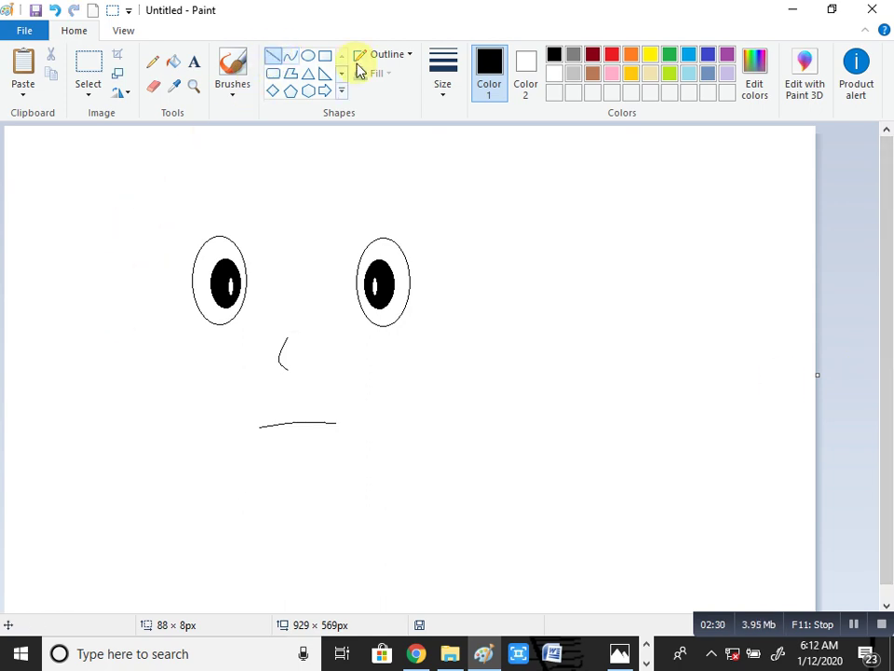
left_click(441, 85)
left_click(445, 154)
left_click_drag(161, 220, 161, 288)
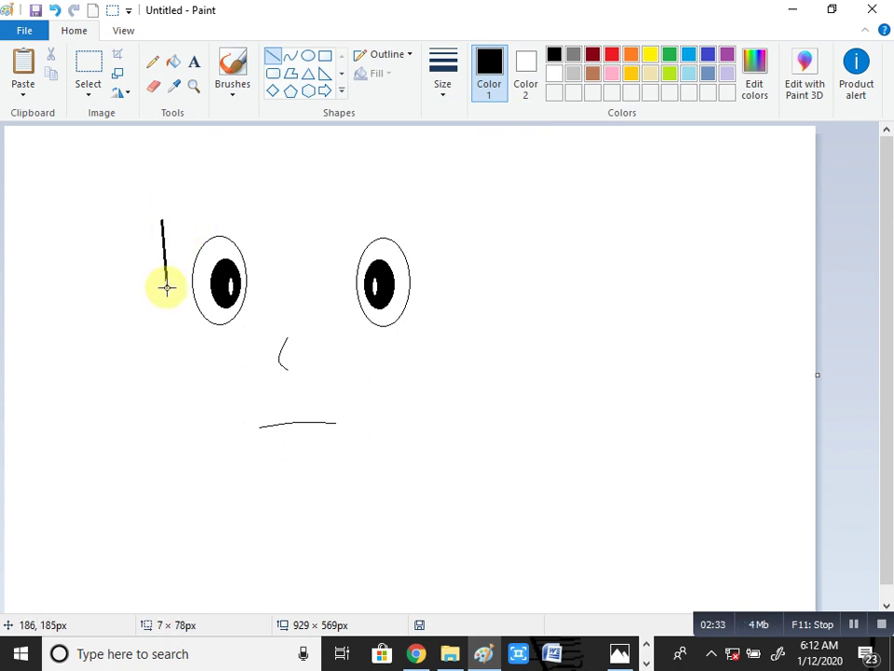
left_click_drag(167, 287, 161, 309)
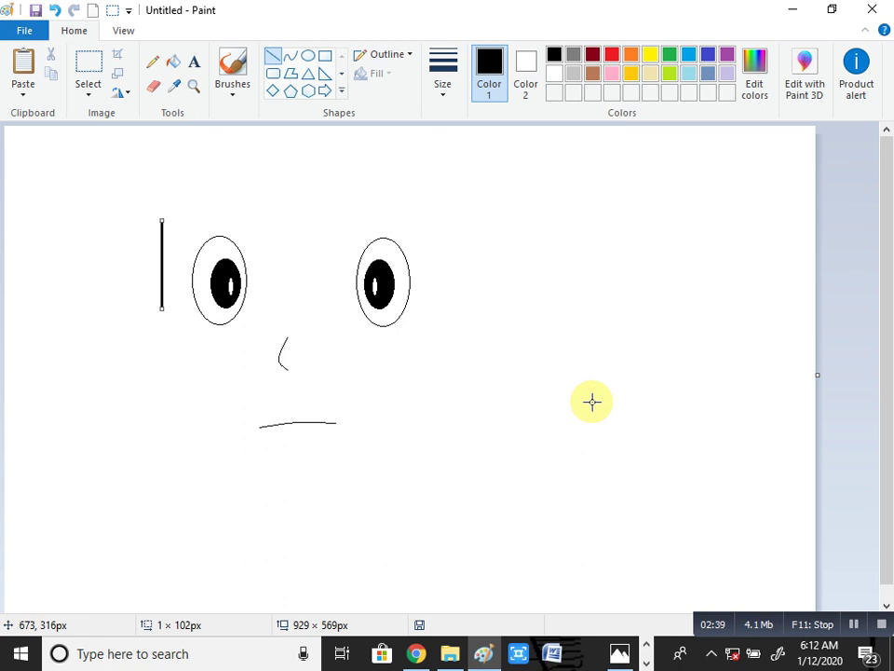
left_click(291, 55)
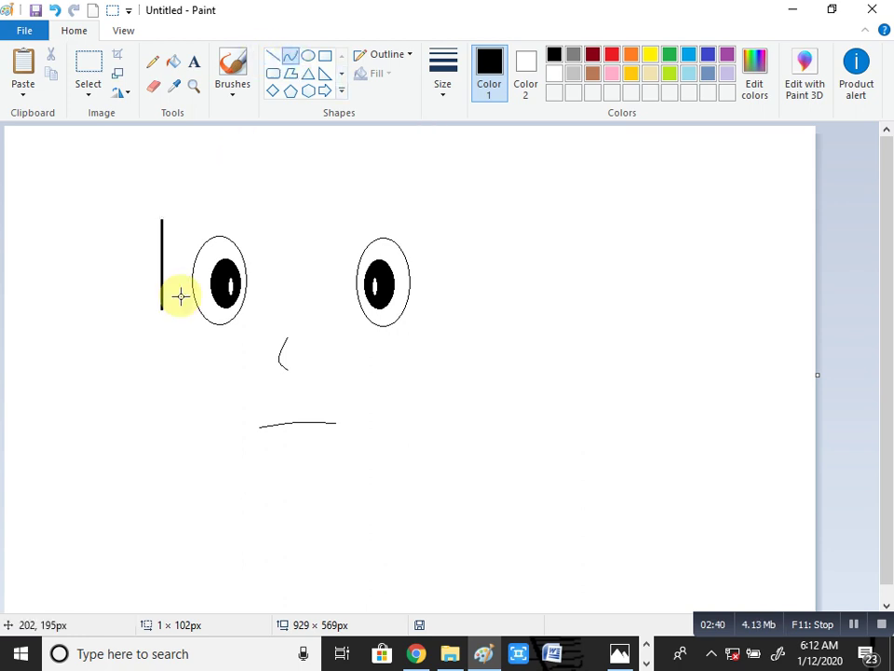
left_click_drag(162, 309, 244, 444)
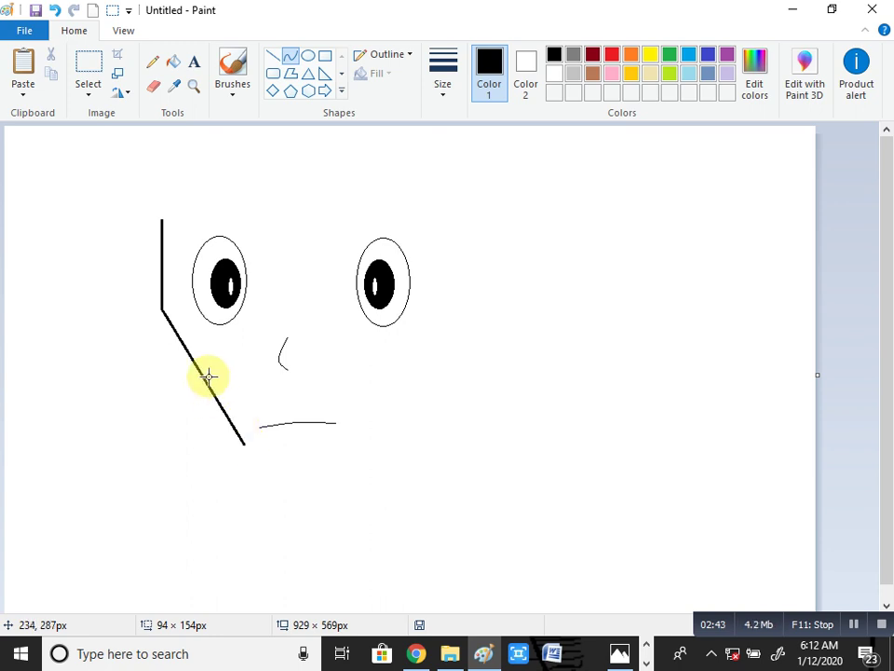
mouse_move(201, 374)
left_mouse_down()
mouse_move(177, 406)
mouse_move(175, 394)
mouse_move(213, 383)
left_mouse_up()
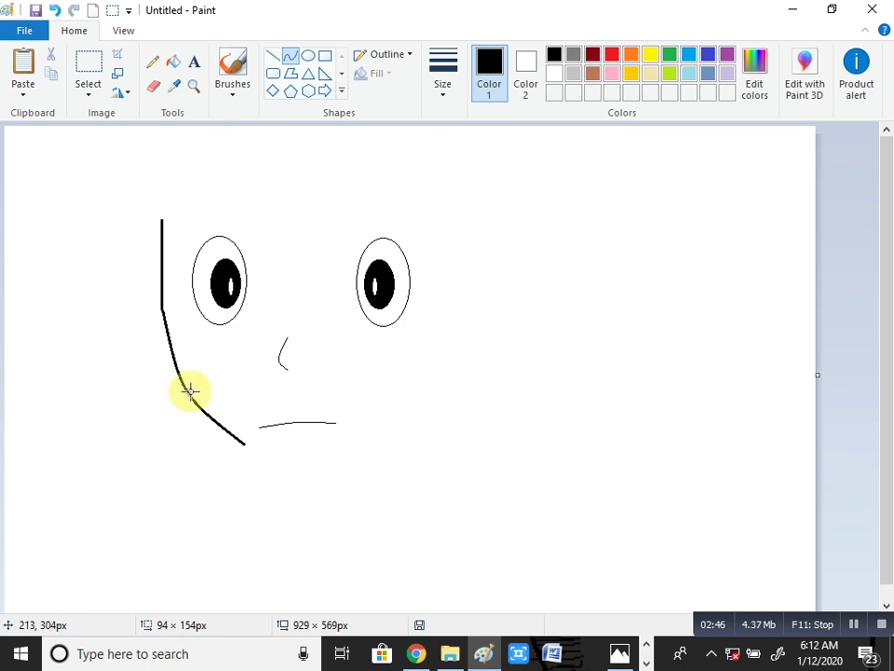
left_click(187, 390)
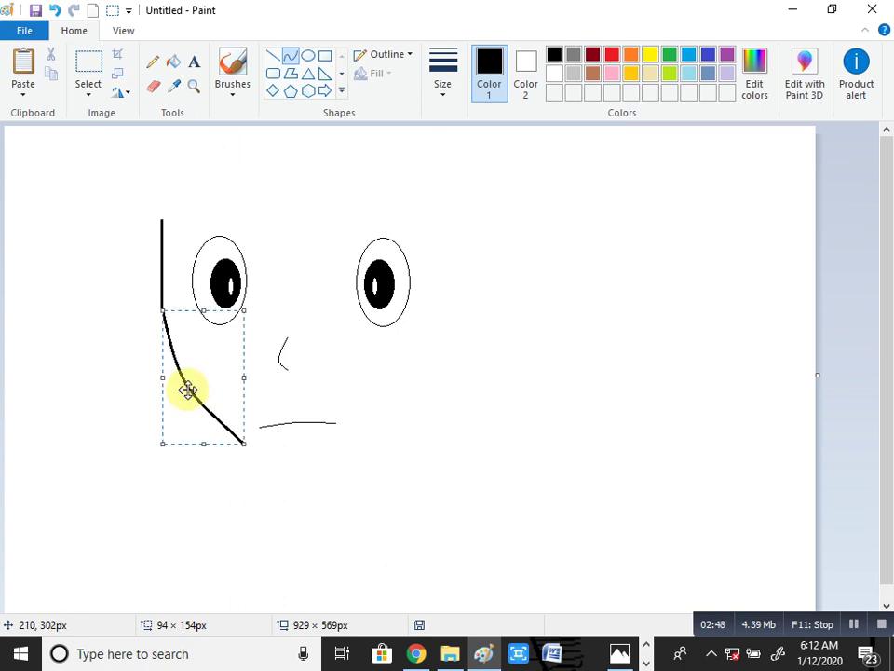
left_click_drag(188, 389, 185, 387)
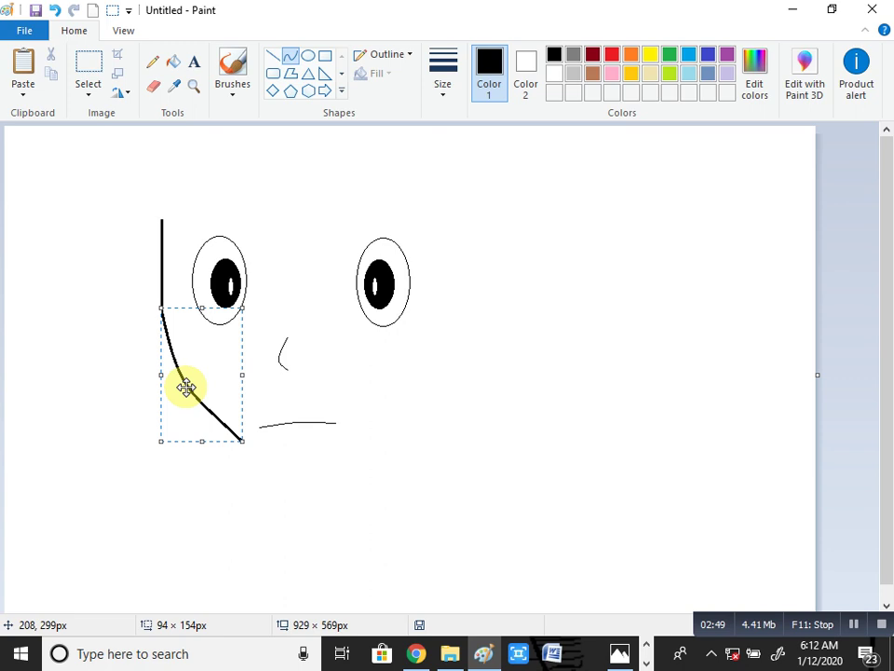
right_click(255, 444)
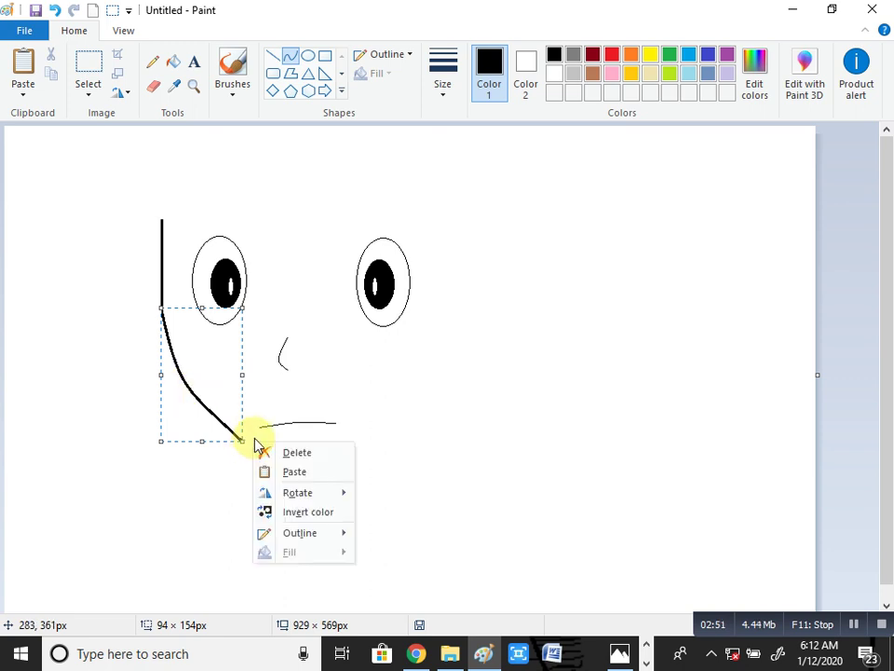
left_click(259, 417)
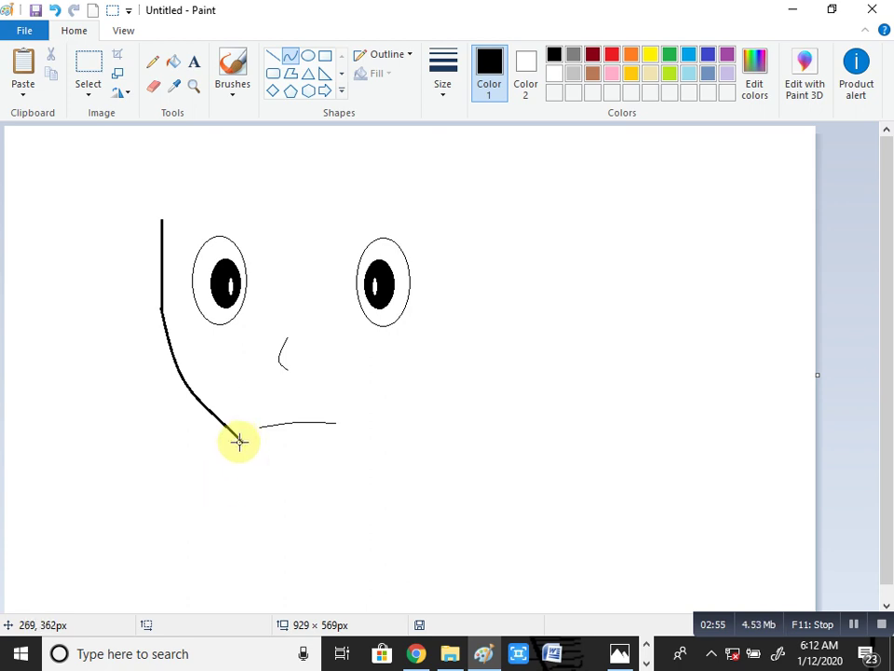
left_click_drag(239, 442, 367, 439)
left_click_drag(303, 449, 304, 471)
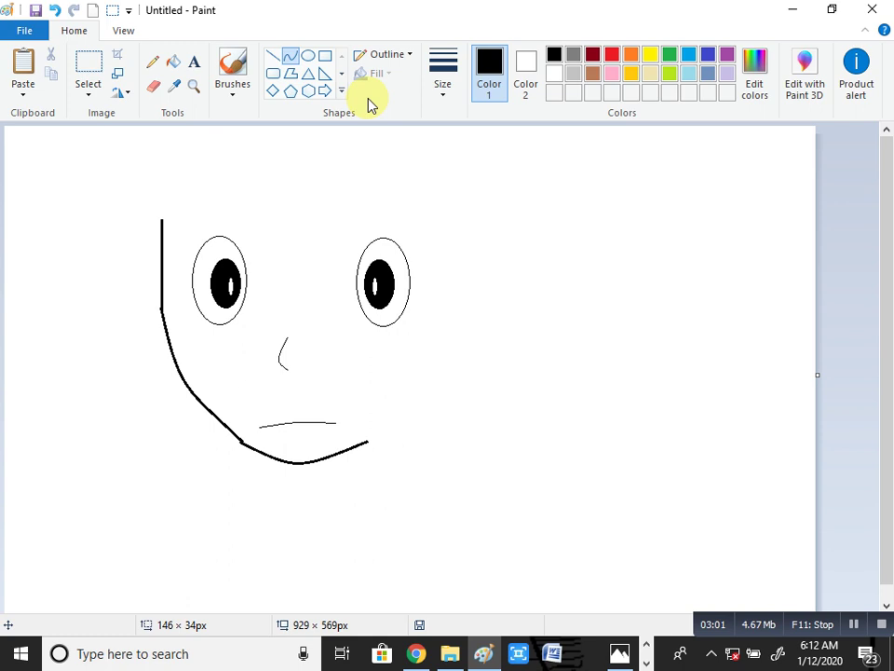
key("ctrl+z")
key("ctrl+z")
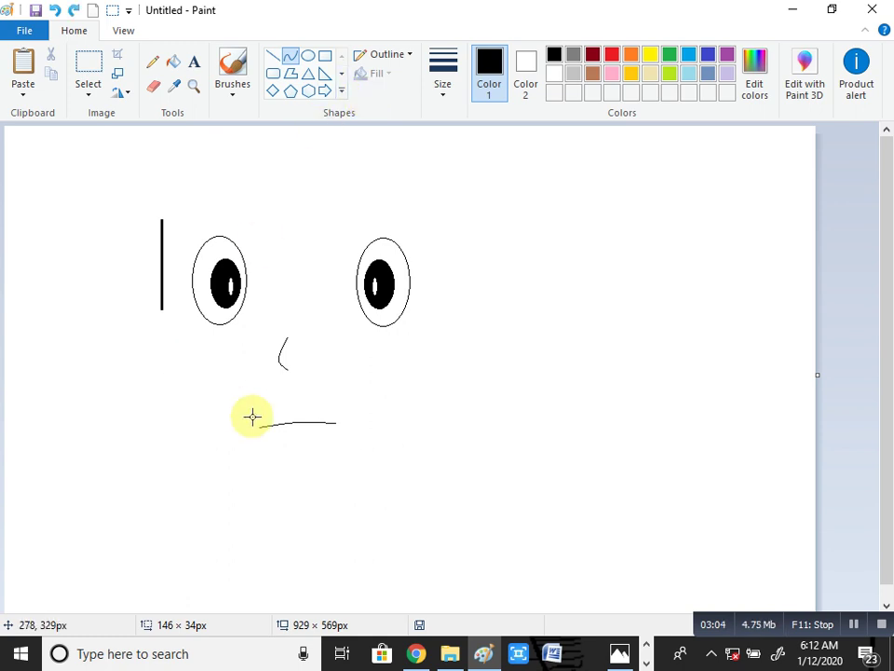
- Select the mouth curve below the nose and delete it
left_click(82, 84)
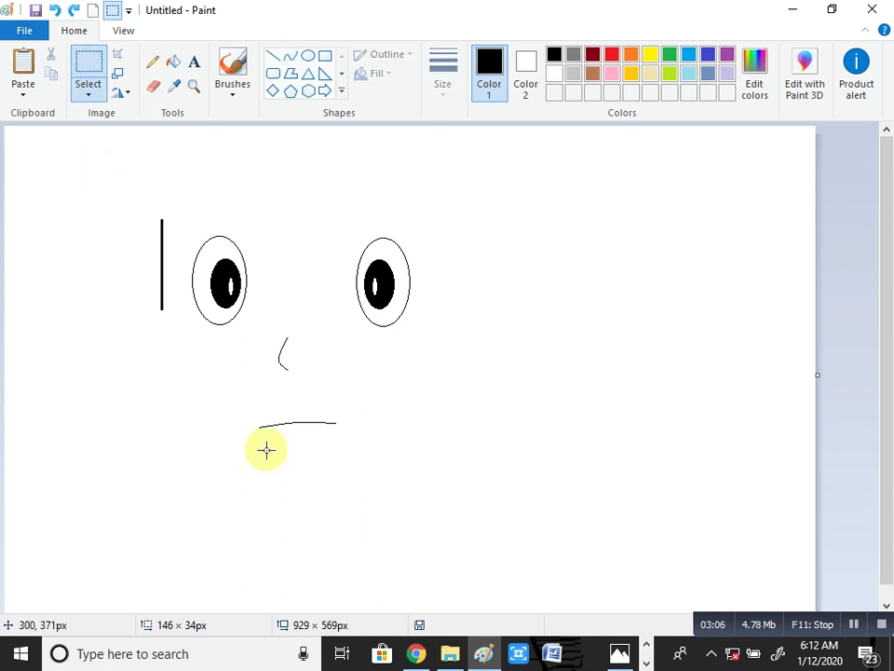
left_click_drag(258, 421, 424, 455)
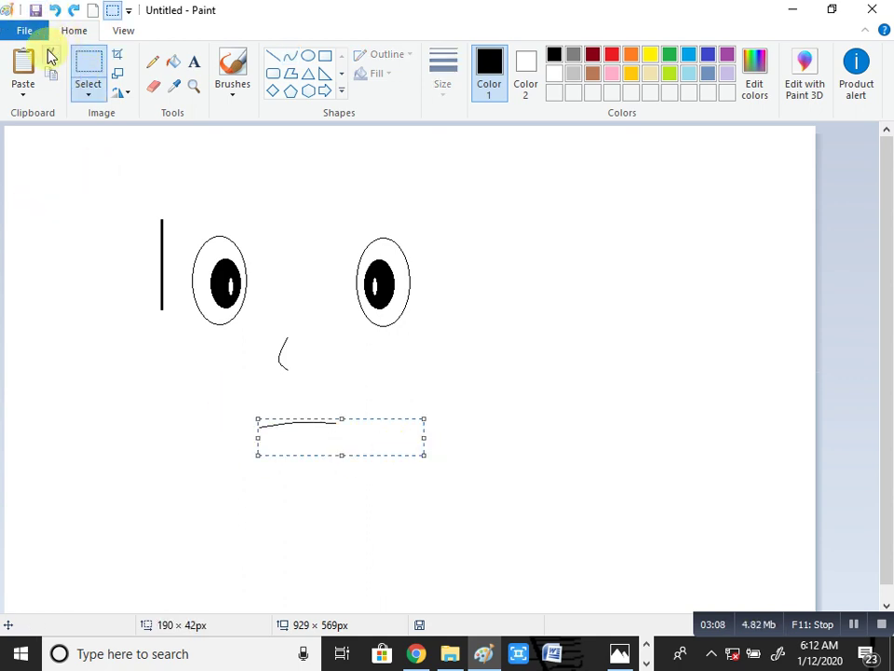
key("Delete")
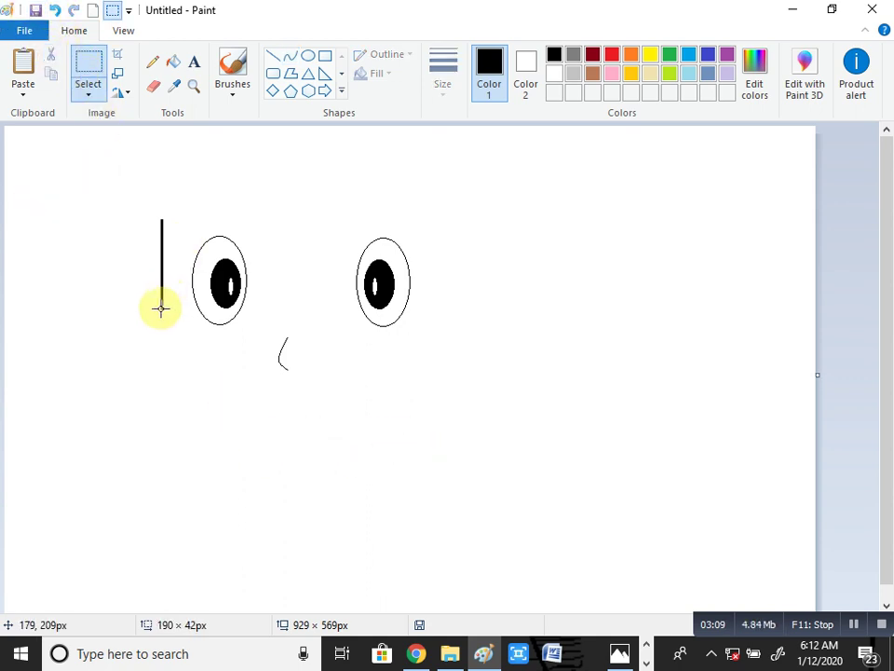
left_click_drag(160, 309, 182, 366)
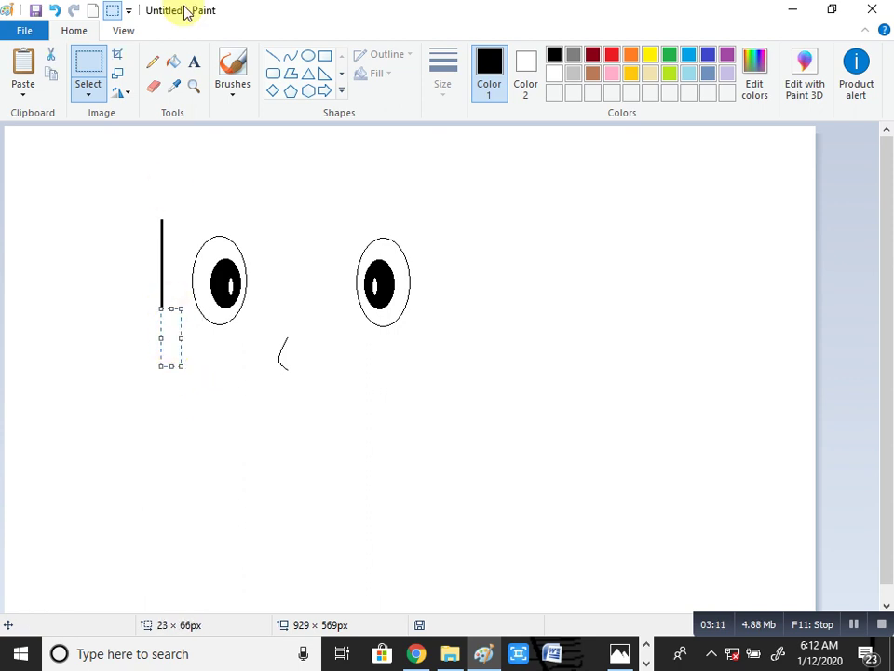
left_click(292, 58)
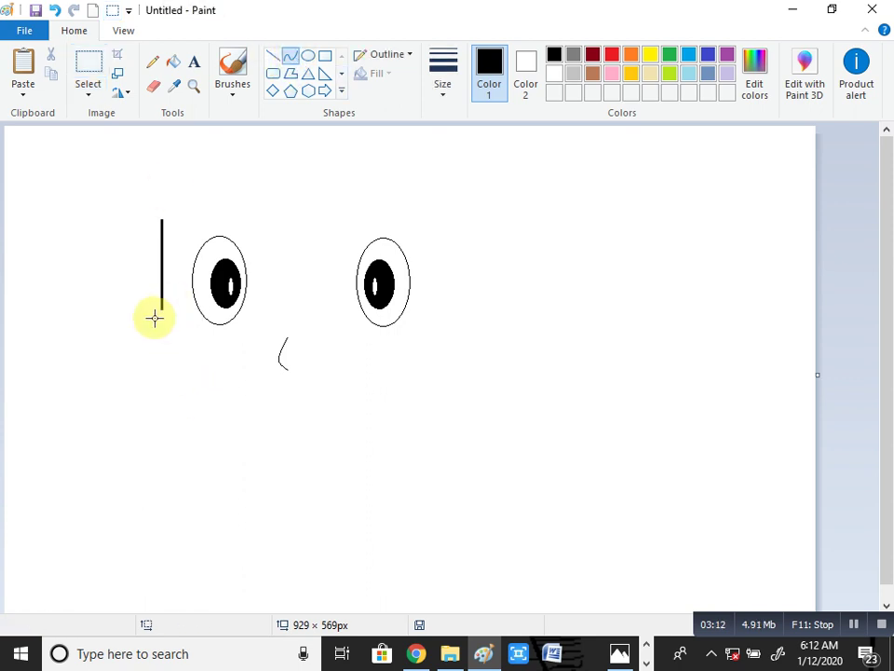
left_click_drag(161, 306, 247, 411)
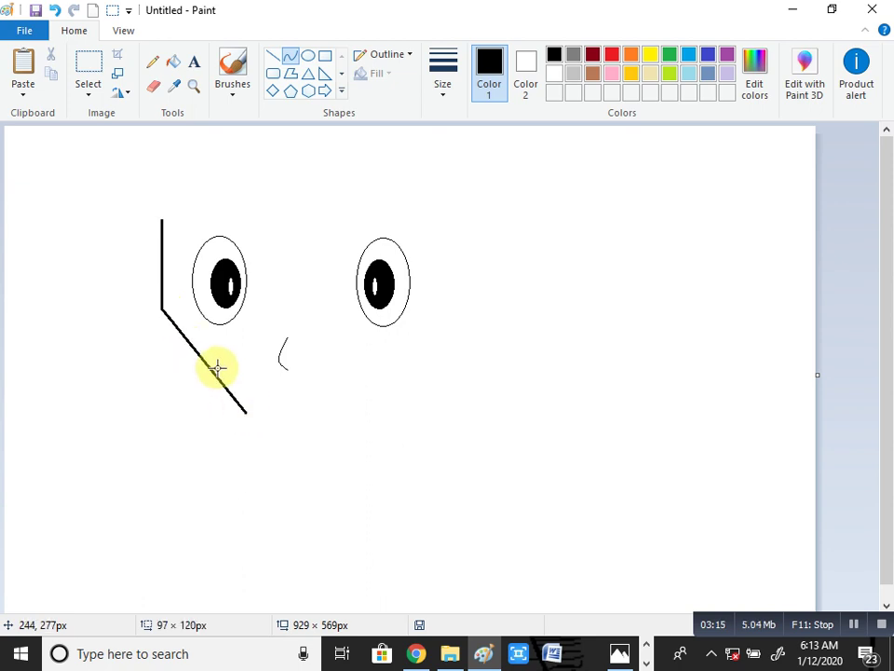
mouse_move(205, 363)
left_mouse_down()
mouse_move(195, 378)
mouse_move(189, 372)
left_mouse_up()
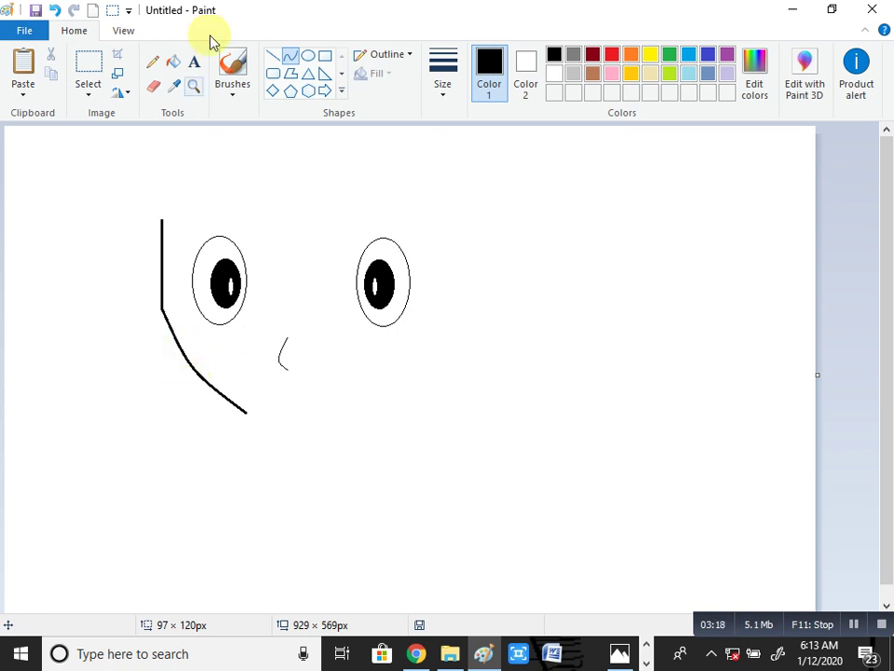
left_click(288, 59)
left_click_drag(246, 411, 299, 449)
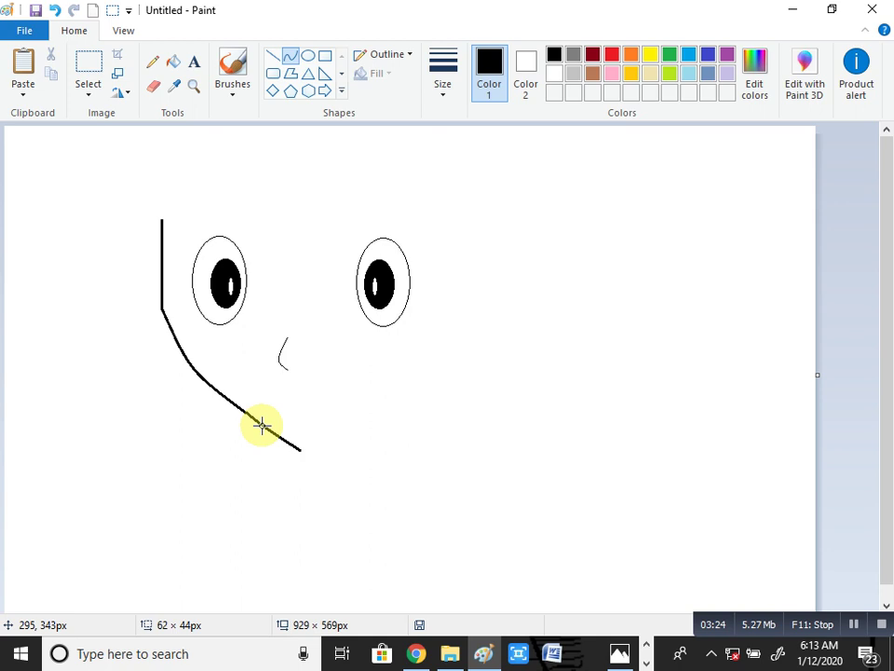
key("ctrl+z")
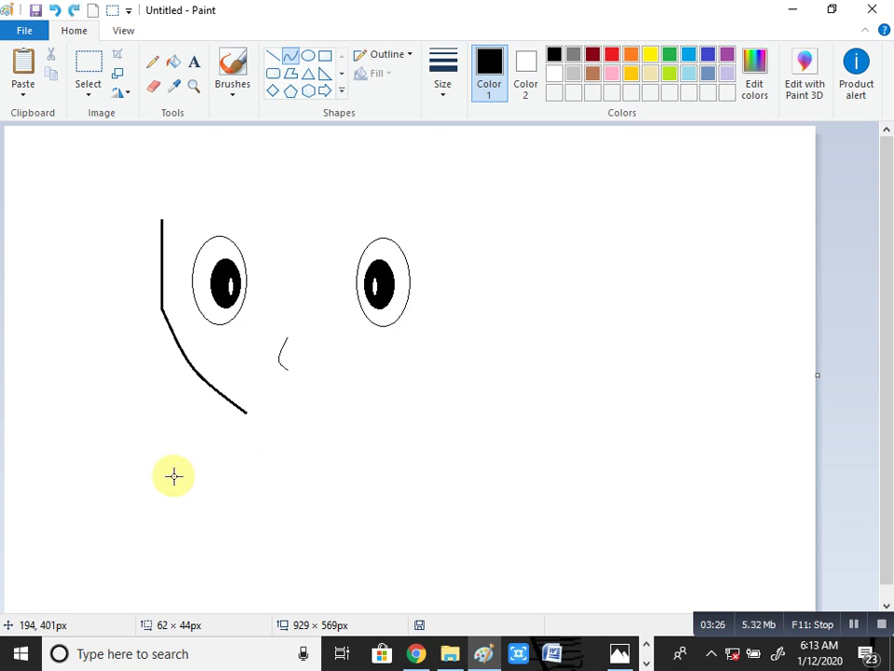
key("ctrl+z")
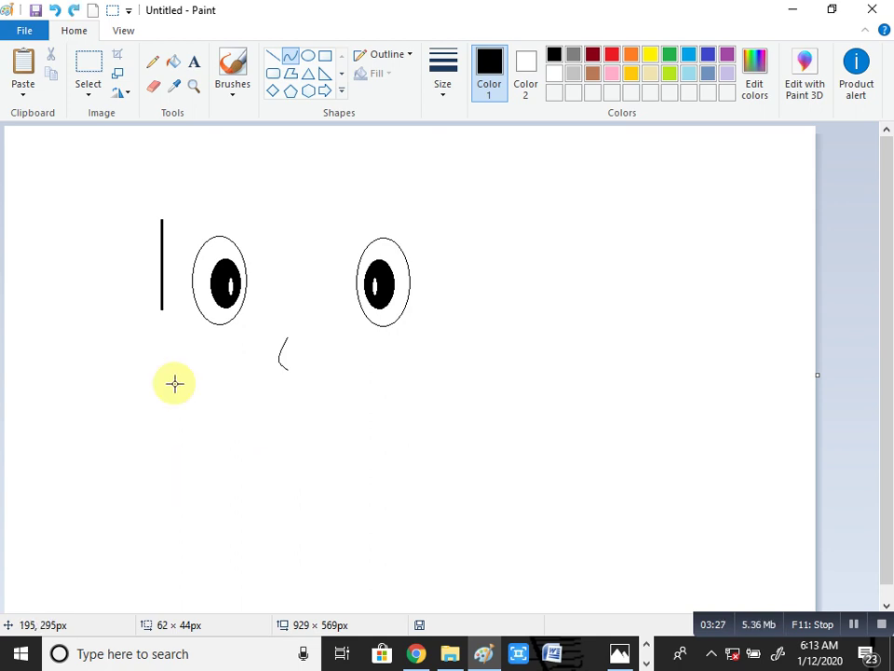
- Draw a slightly smiling mouth curve of about 93 × 8 px below the nose with the thinnest line size
left_click(456, 84)
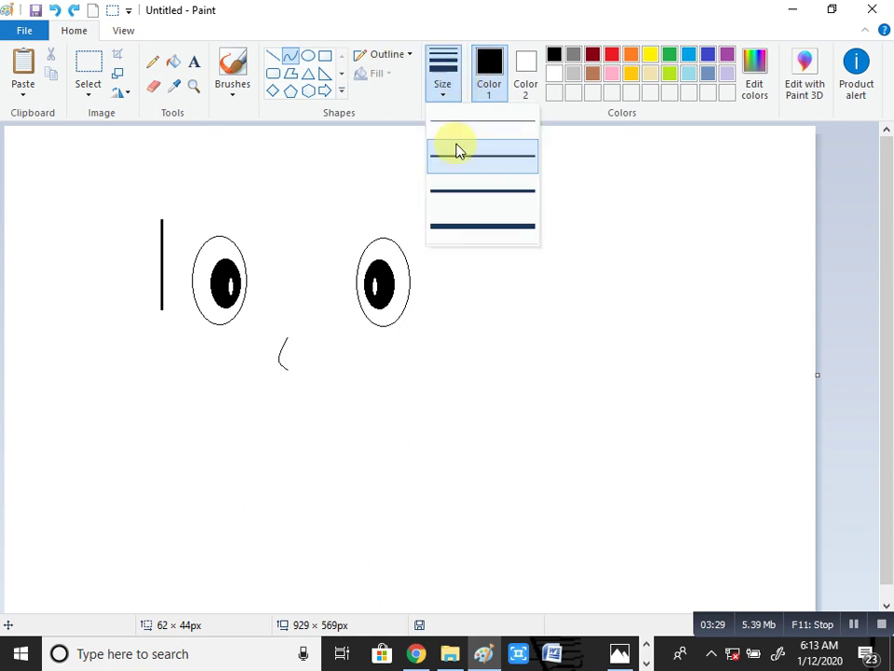
left_click(432, 184)
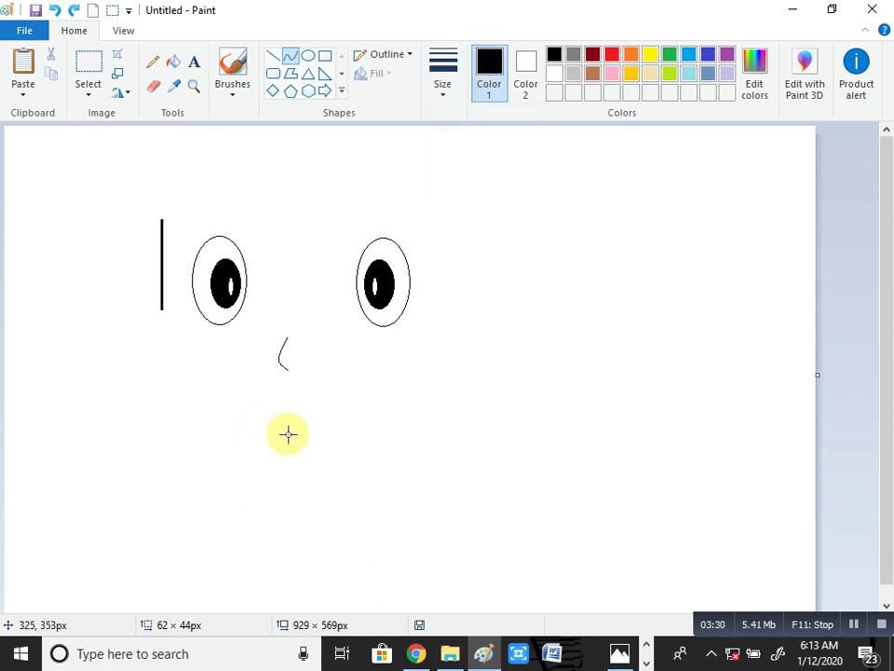
left_click_drag(281, 436, 361, 437)
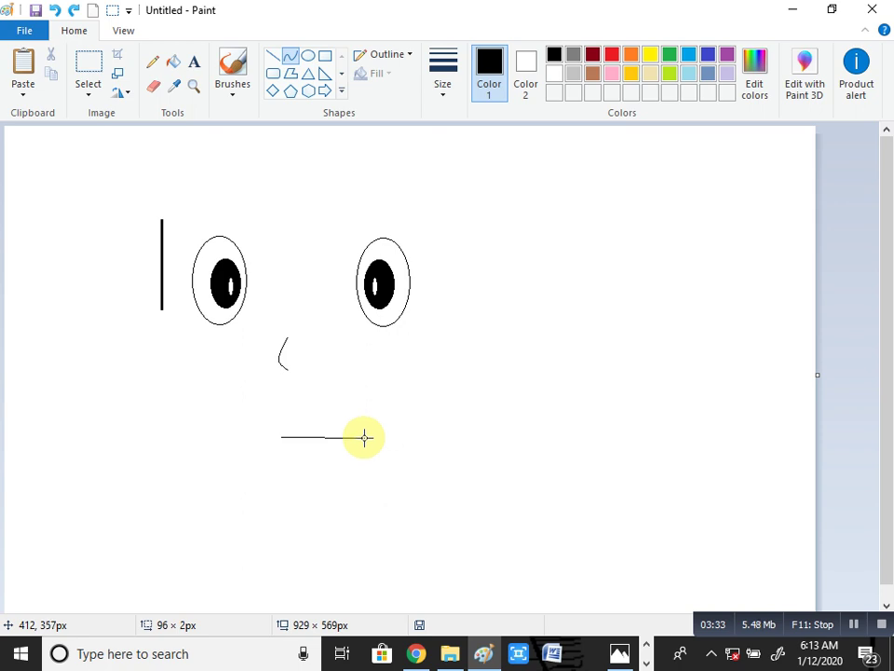
key("Escape")
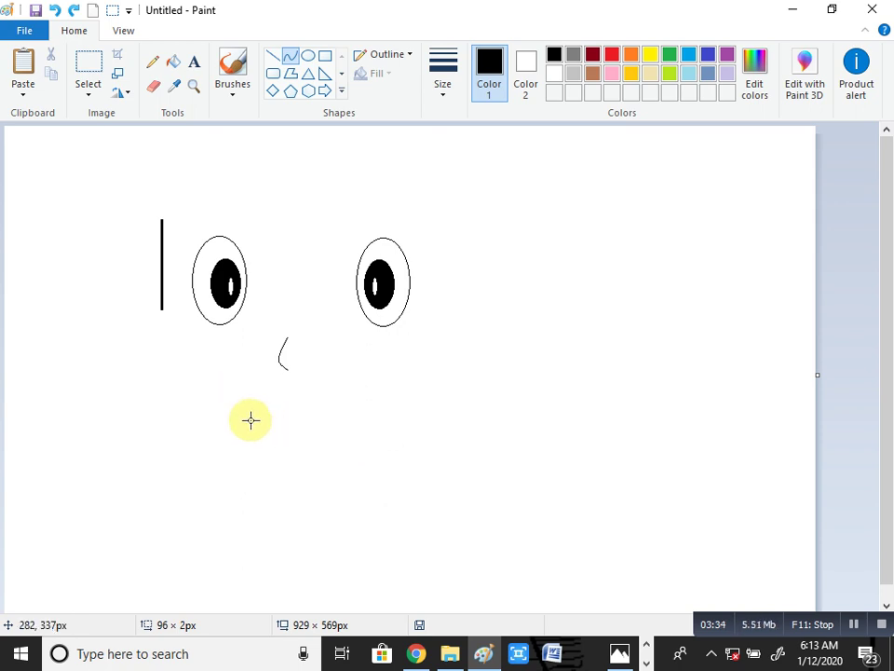
left_click_drag(250, 419, 288, 425)
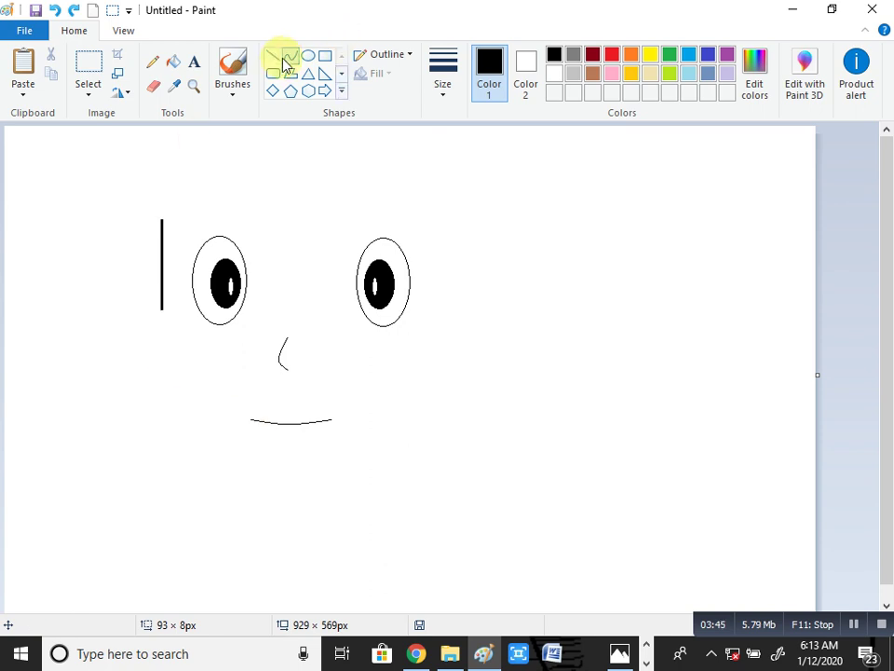
left_click(441, 91)
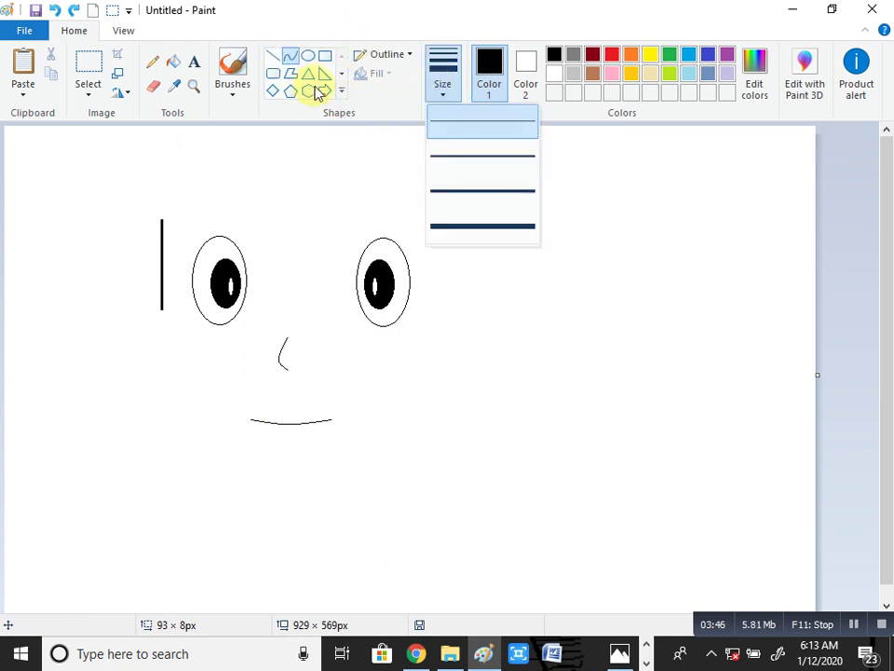
left_click(453, 155)
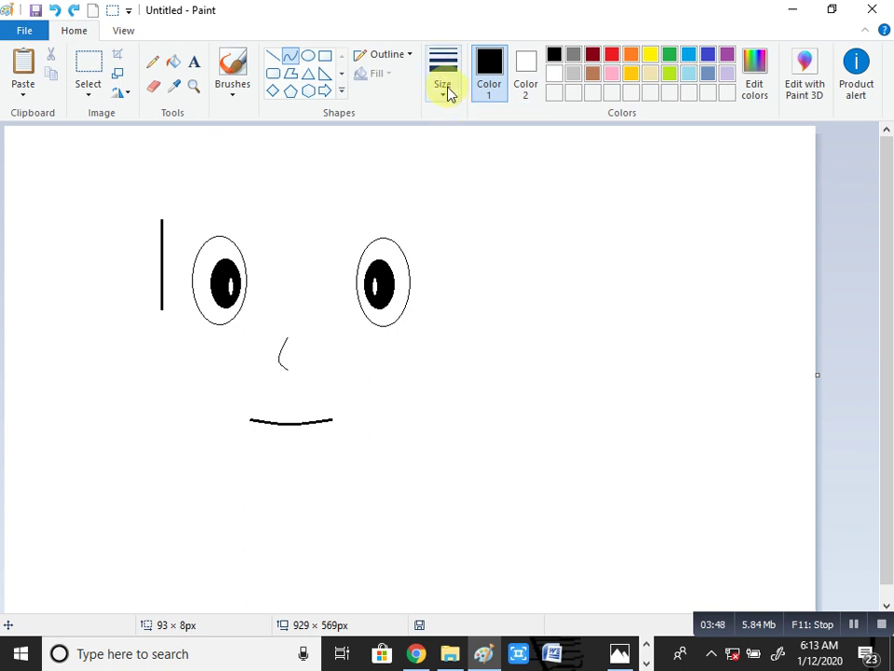
left_click(447, 92)
- Draw a second-thinnest jaw curve of about 195 × 187 px, bulging outward from the vertical face line's lower end to the chin below the mouth
left_click(273, 56)
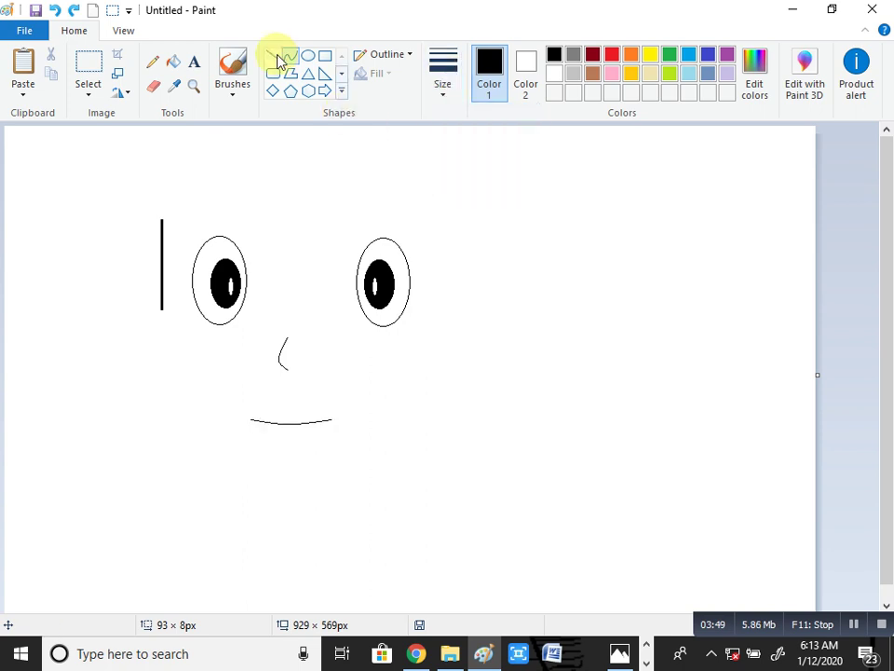
left_click(442, 87)
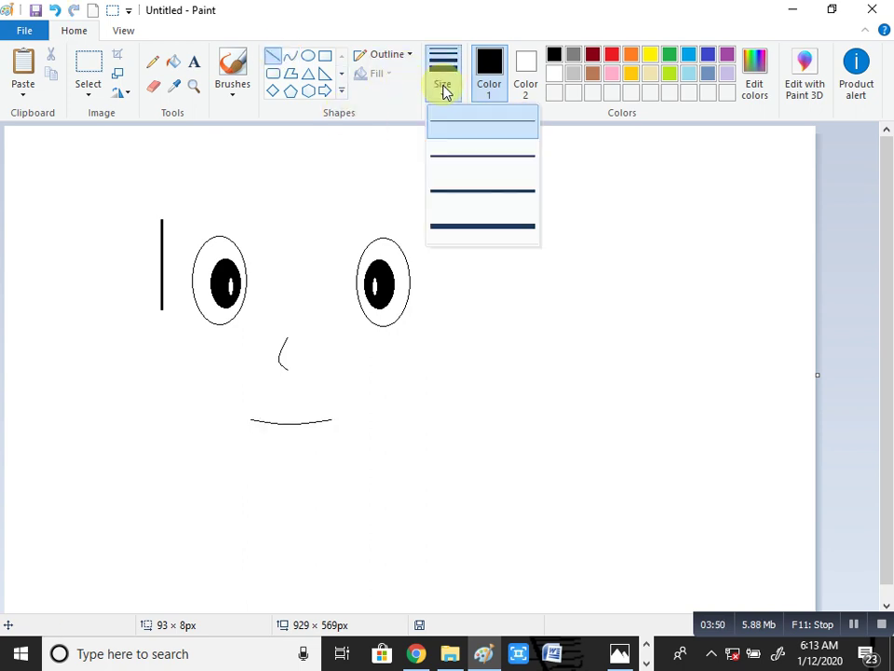
left_click(437, 155)
left_click(295, 56)
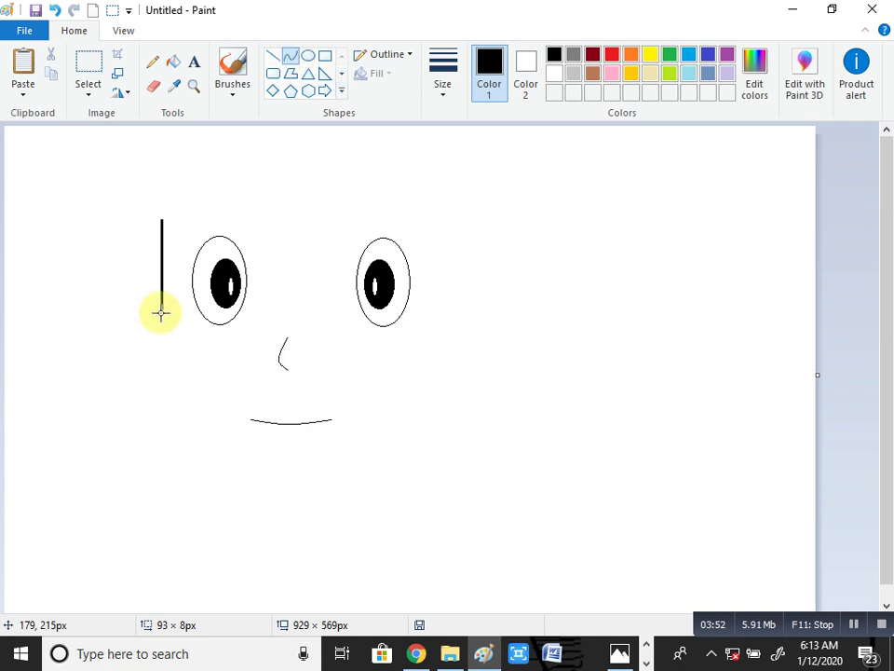
left_click_drag(161, 312, 330, 471)
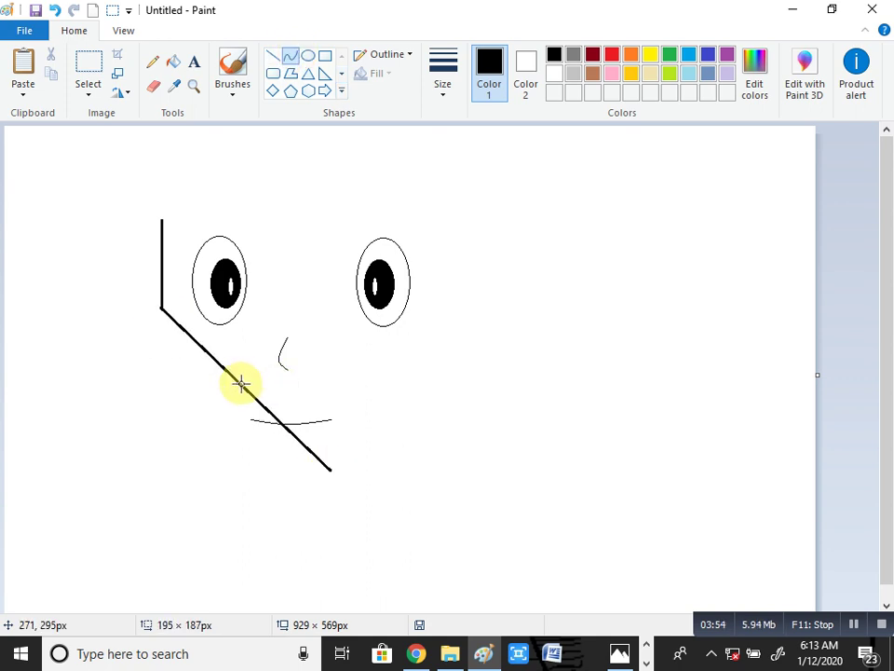
left_click_drag(241, 382, 211, 421)
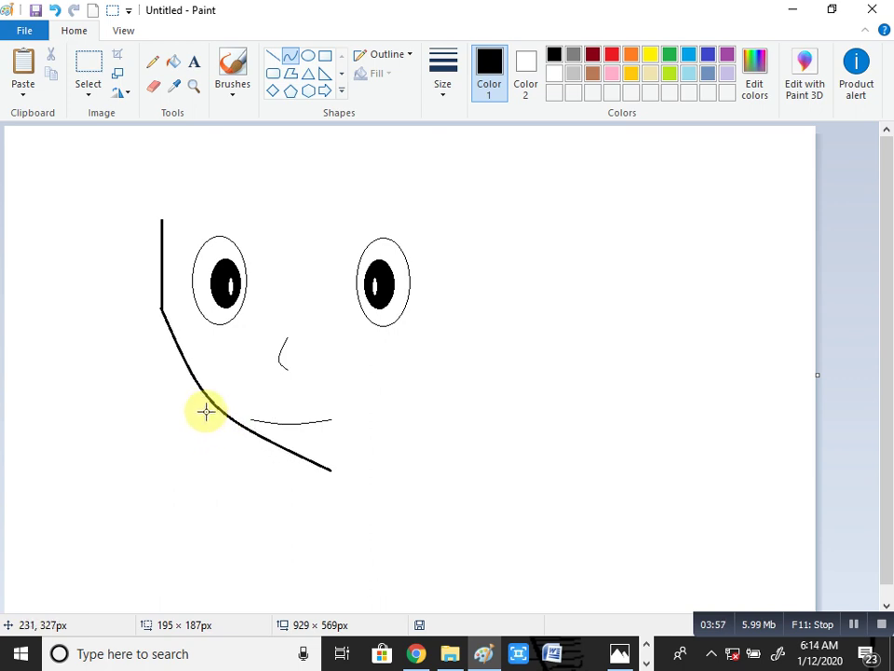
left_click_drag(290, 452, 231, 461)
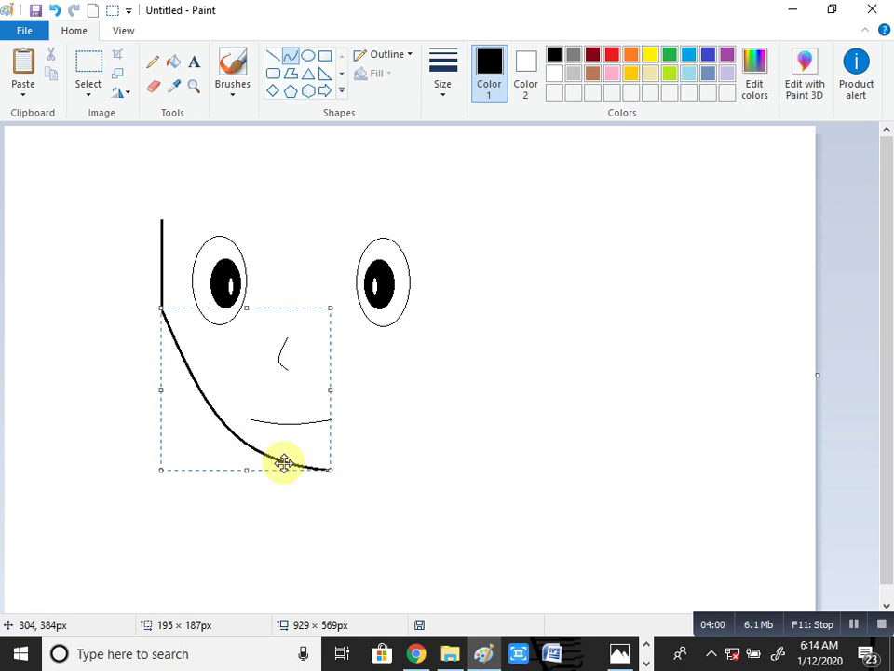
- Draw the right jaw curve of about 130 × 171 px up from the chin and a vertical face-side line about 98 px long beside the right eye
left_click(359, 472)
left_click_drag(325, 471, 404, 427)
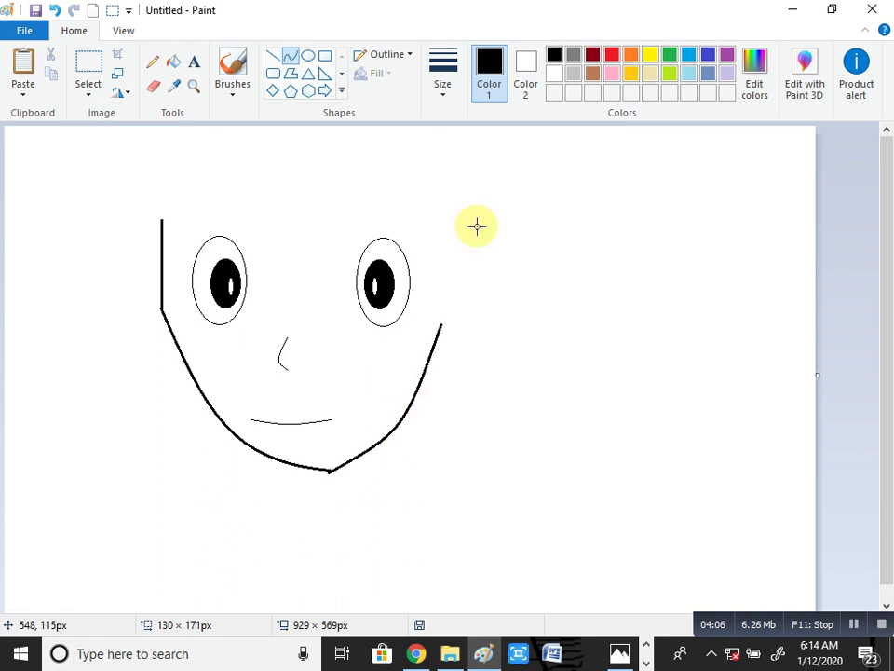
left_click(276, 58)
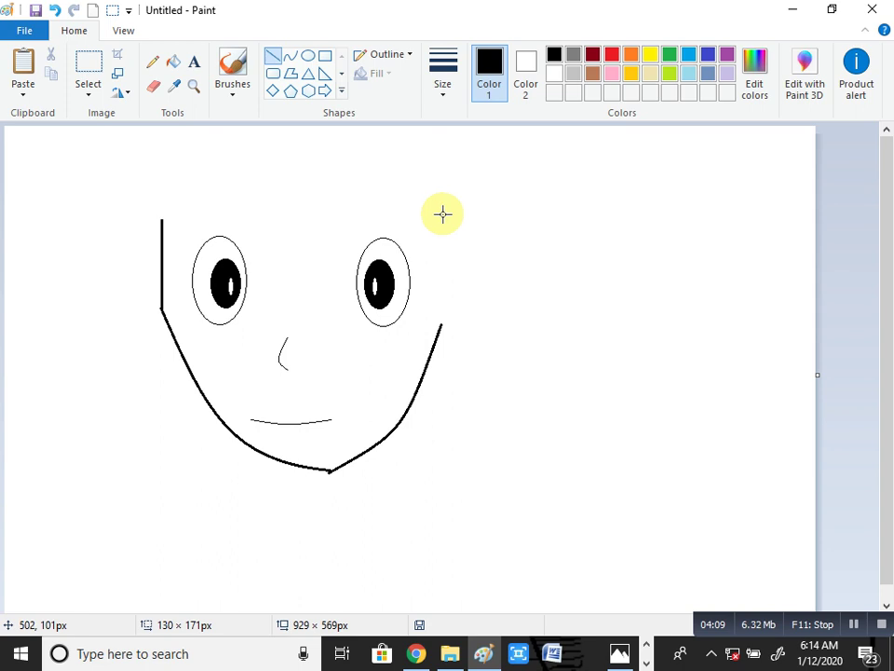
left_click_drag(441, 213, 442, 296)
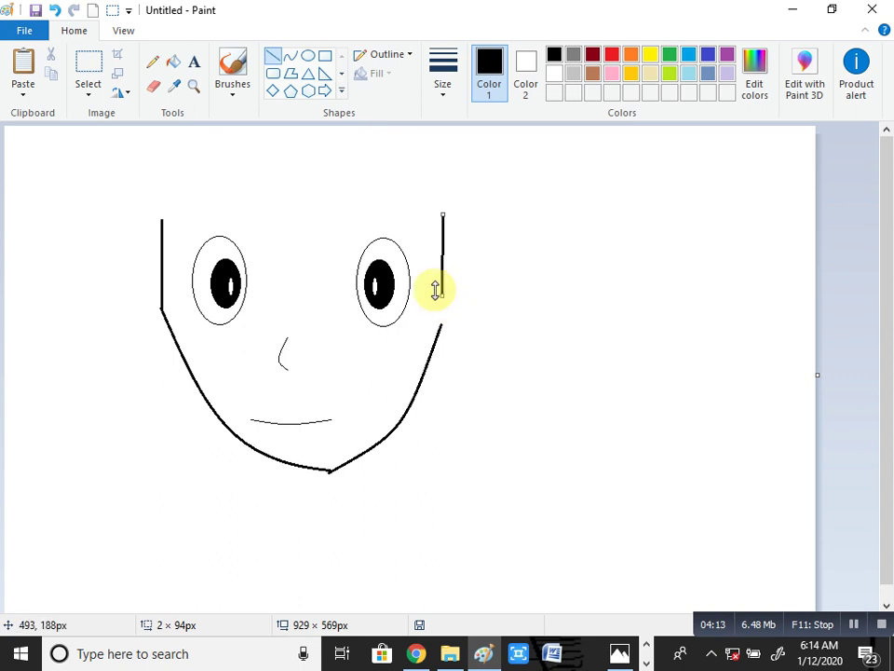
left_click_drag(446, 300, 444, 300)
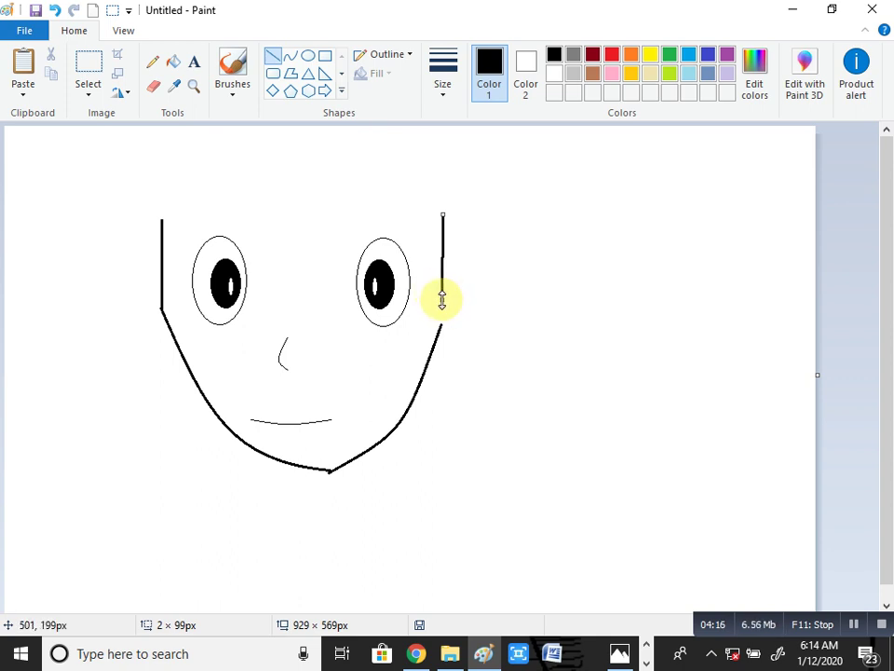
left_click_drag(441, 298, 443, 298)
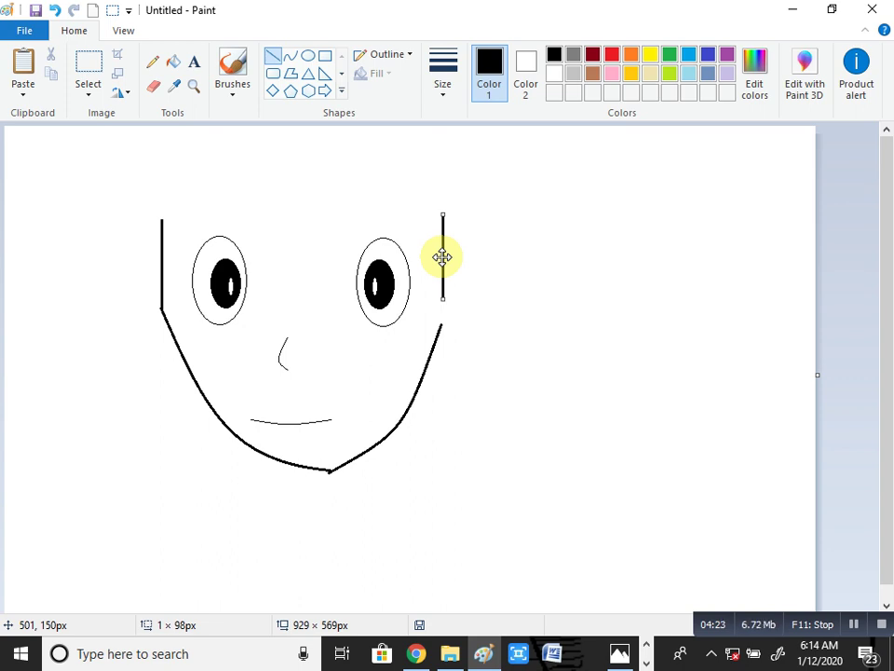
left_click_drag(442, 257, 442, 260)
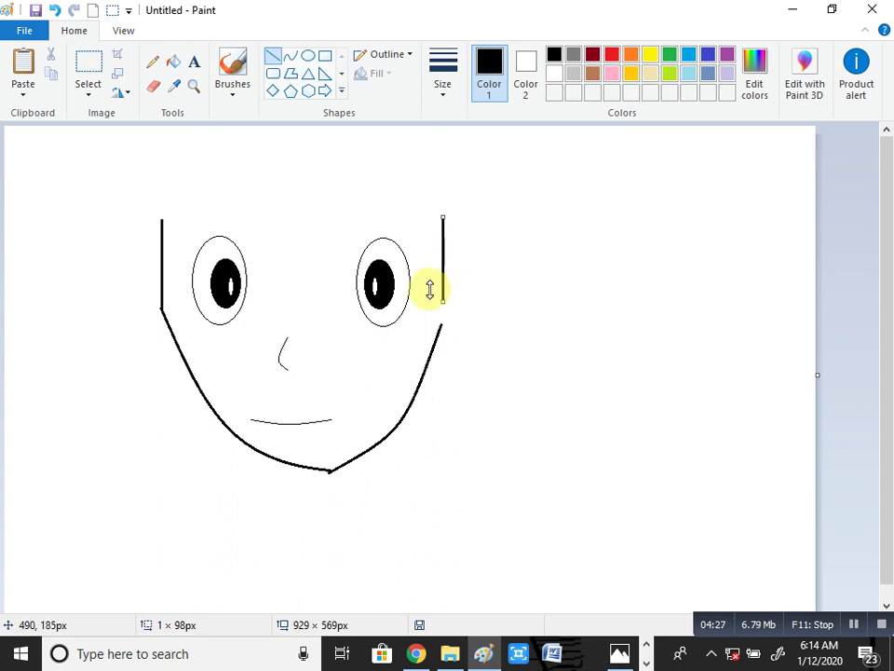
- Bridge the gap between the right face-side line and the jaw with a short outward-bulging curve of about 8 × 35 px
left_click(289, 57)
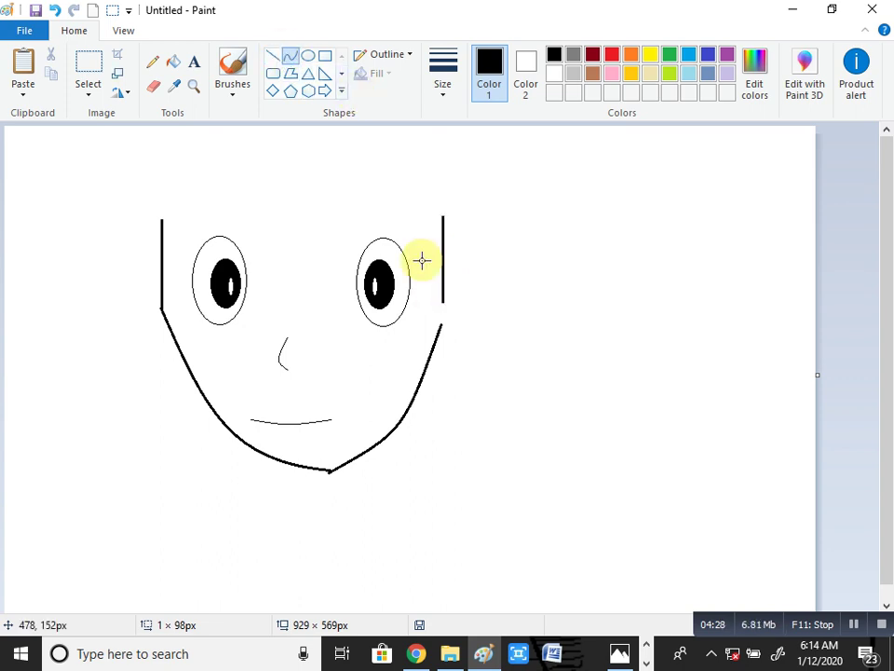
left_click_drag(443, 298, 440, 330)
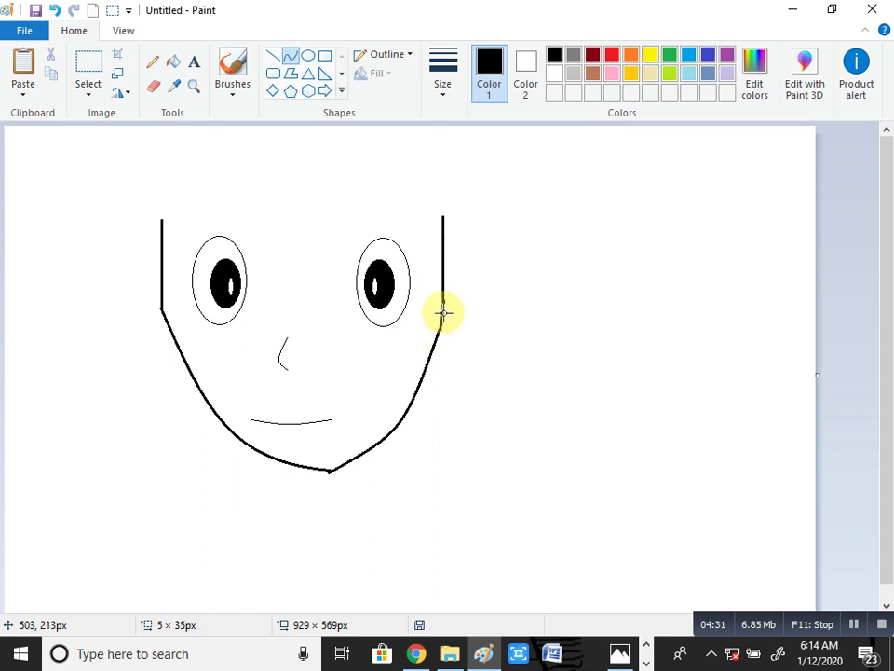
left_click(443, 312)
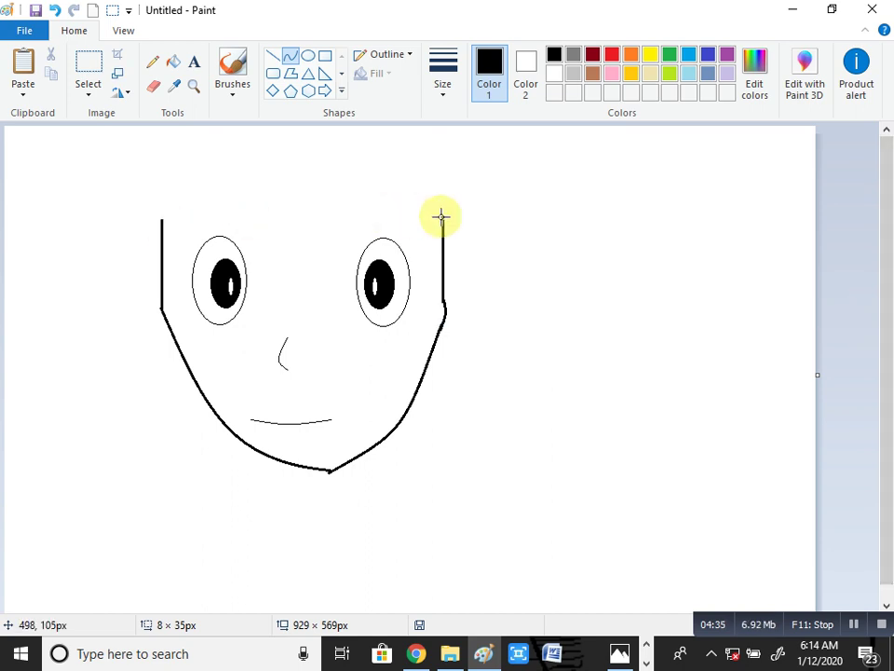
- Start the fringe from the right face line's upper end with a straight stroke of about 32 × 54 px down and one of 33 × 75 px up
left_click_drag(443, 216, 416, 262)
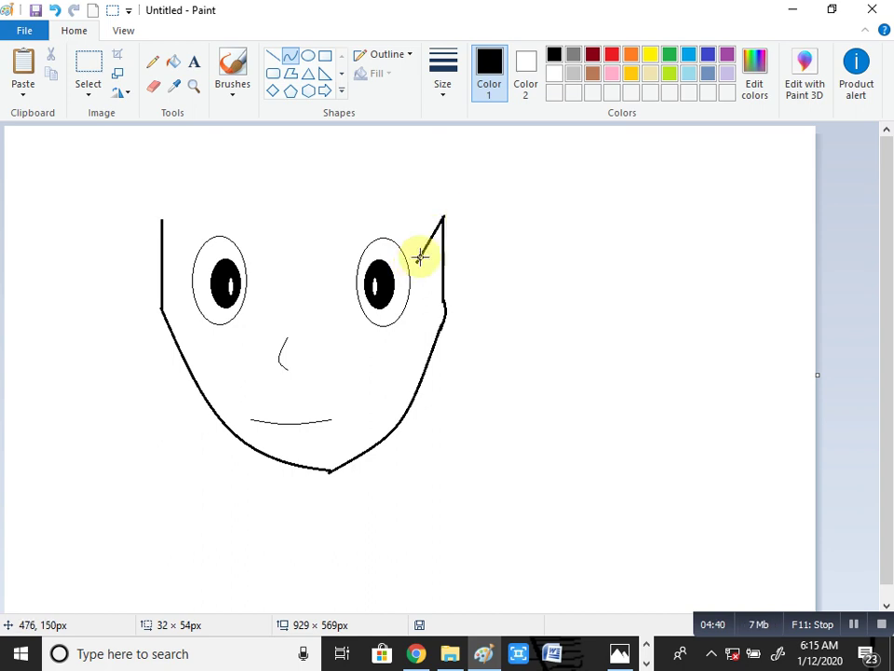
left_click(271, 59)
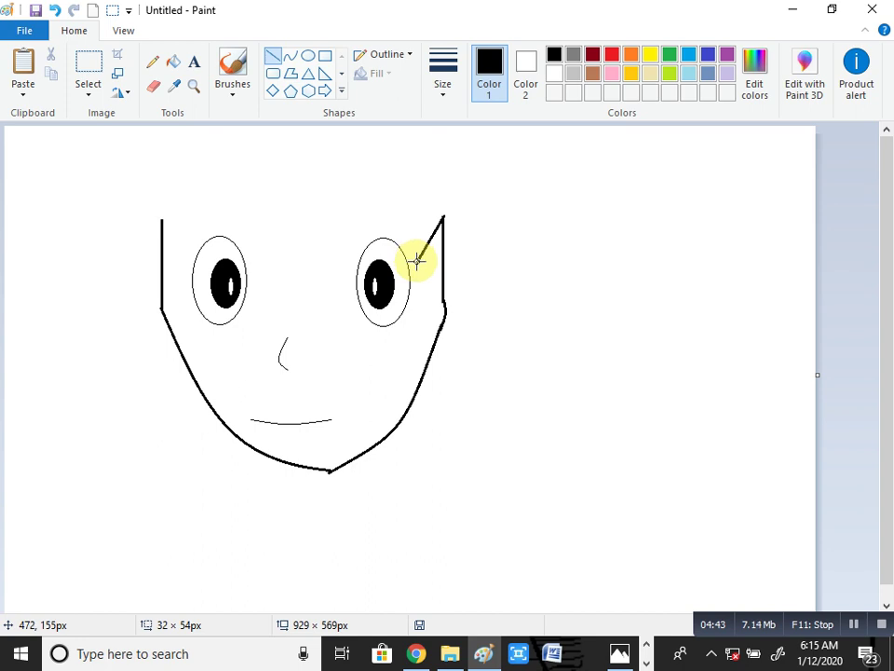
mouse_move(415, 261)
left_mouse_down()
mouse_move(383, 187)
mouse_move(389, 204)
mouse_move(389, 188)
mouse_move(389, 196)
left_mouse_up()
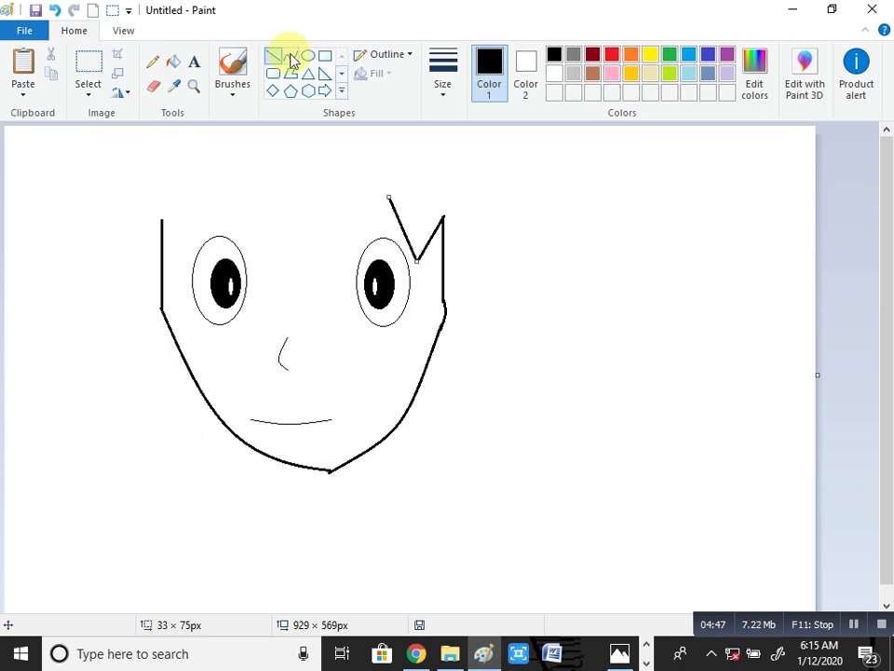
- Continue the fringe leftward above the right eye with a curve of about 49 × 59 px down and one of about 29 × 66 px up
left_click(291, 55)
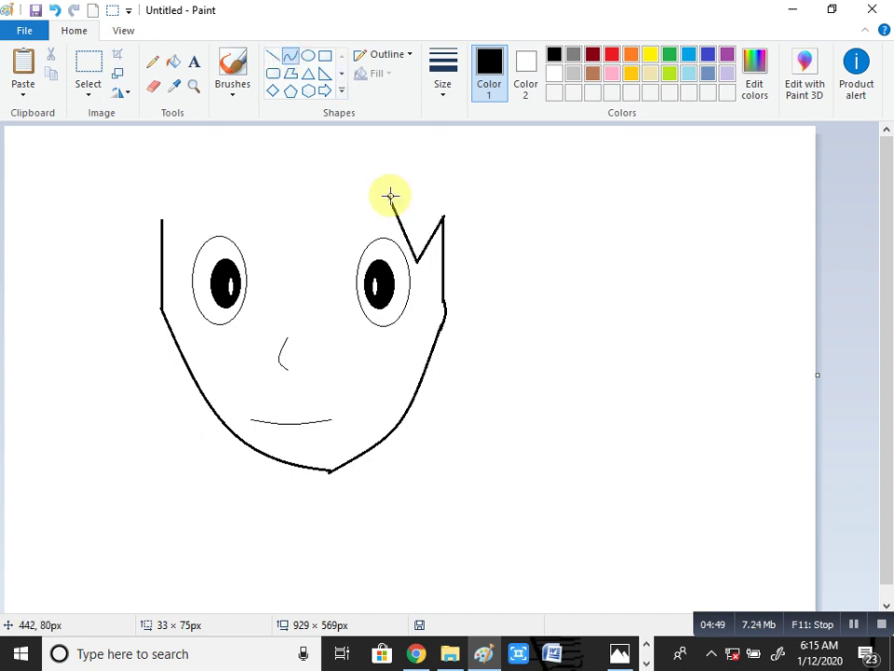
left_click_drag(391, 196, 372, 225)
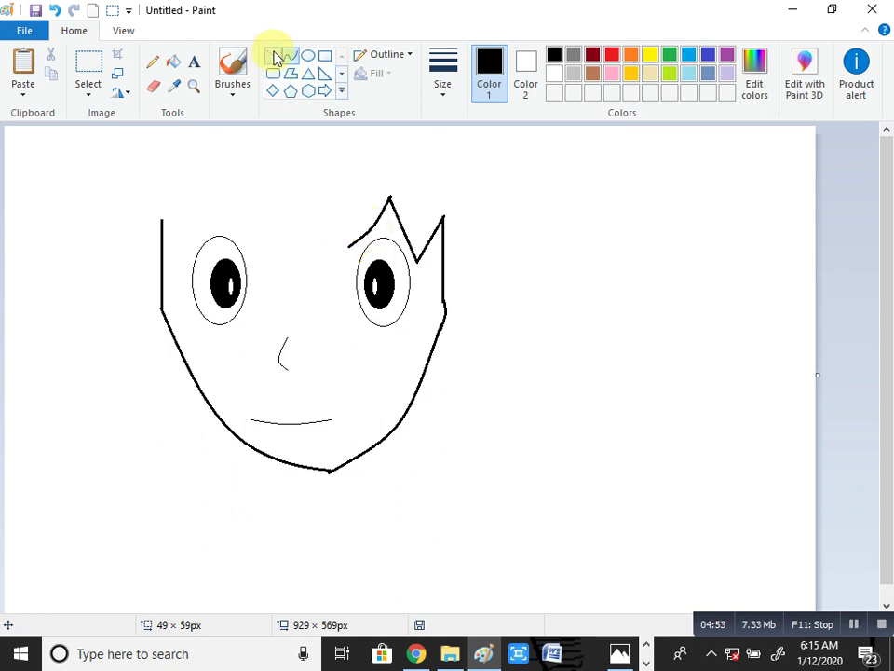
mouse_move(348, 245)
left_mouse_down()
mouse_move(349, 184)
mouse_move(339, 226)
mouse_move(345, 217)
left_mouse_up()
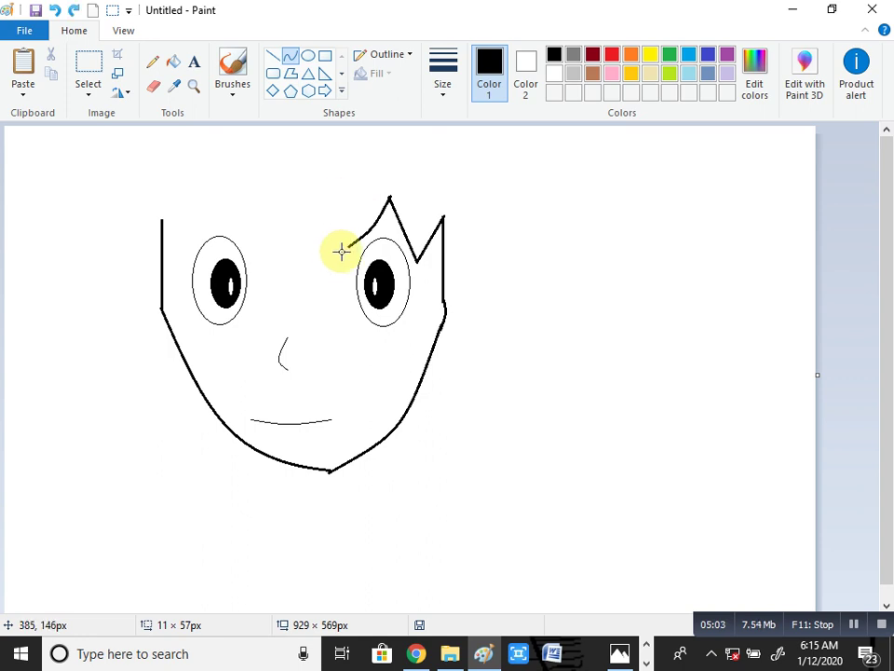
mouse_move(347, 239)
left_mouse_down()
mouse_move(323, 206)
mouse_move(325, 189)
mouse_move(339, 214)
mouse_move(333, 233)
mouse_move(329, 222)
left_mouse_up()
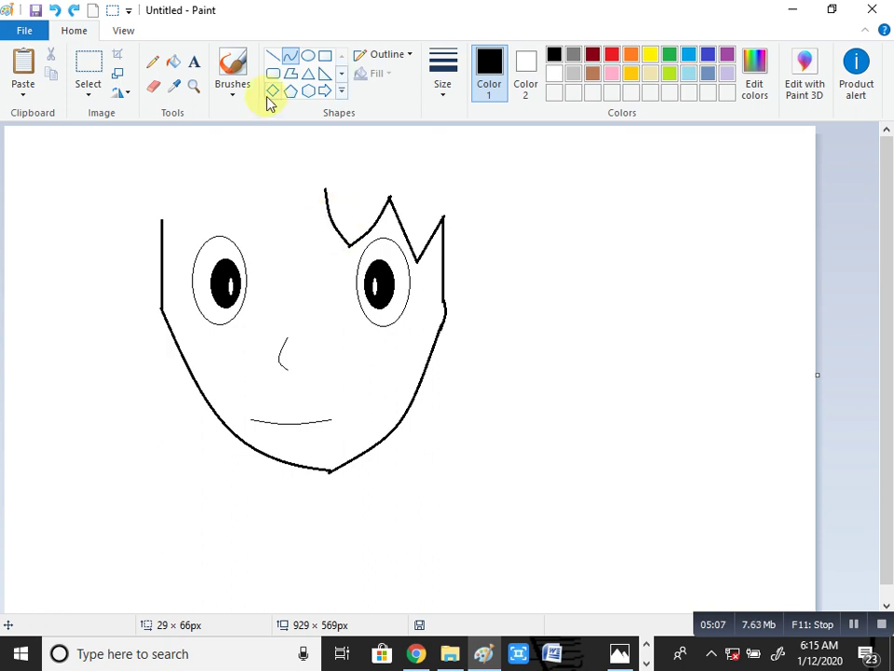
- Add a pointed fringe lock between the eyes with straight strokes of about 44 × 91 px down and 27 × 92 px up
left_click(292, 56)
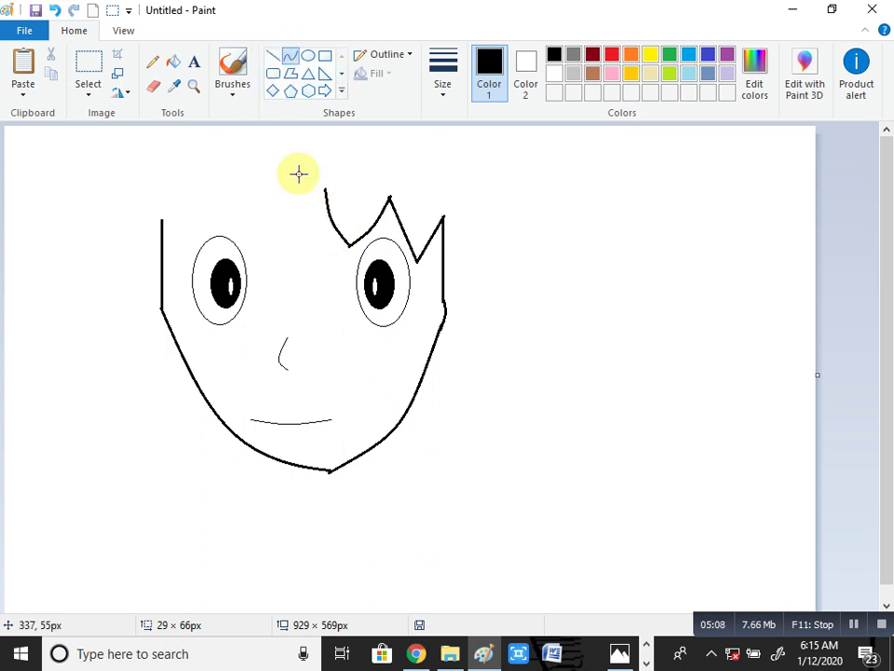
mouse_move(326, 189)
left_mouse_down()
mouse_move(276, 267)
mouse_move(287, 267)
left_mouse_up()
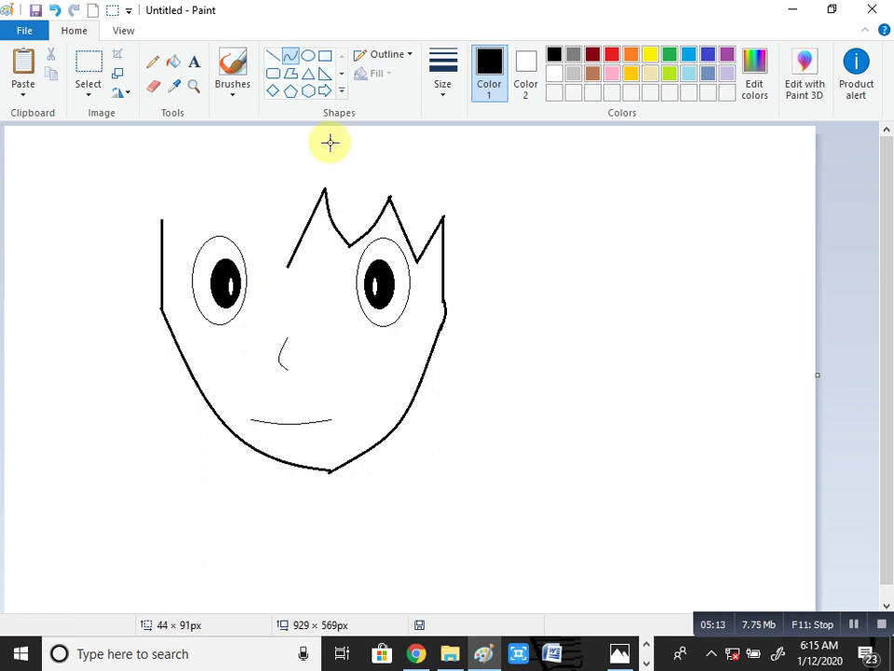
left_click(272, 57)
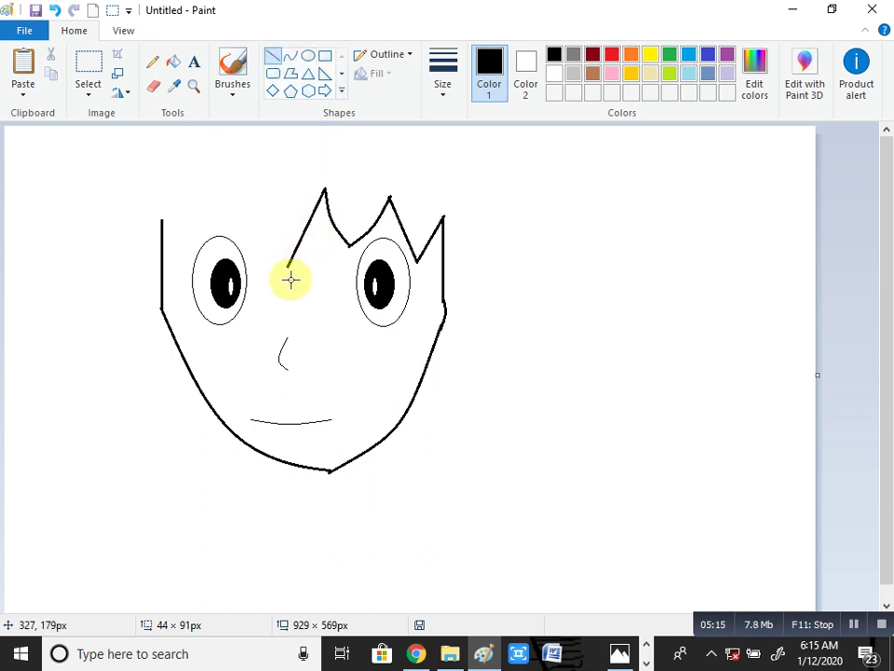
left_click_drag(289, 264, 265, 183)
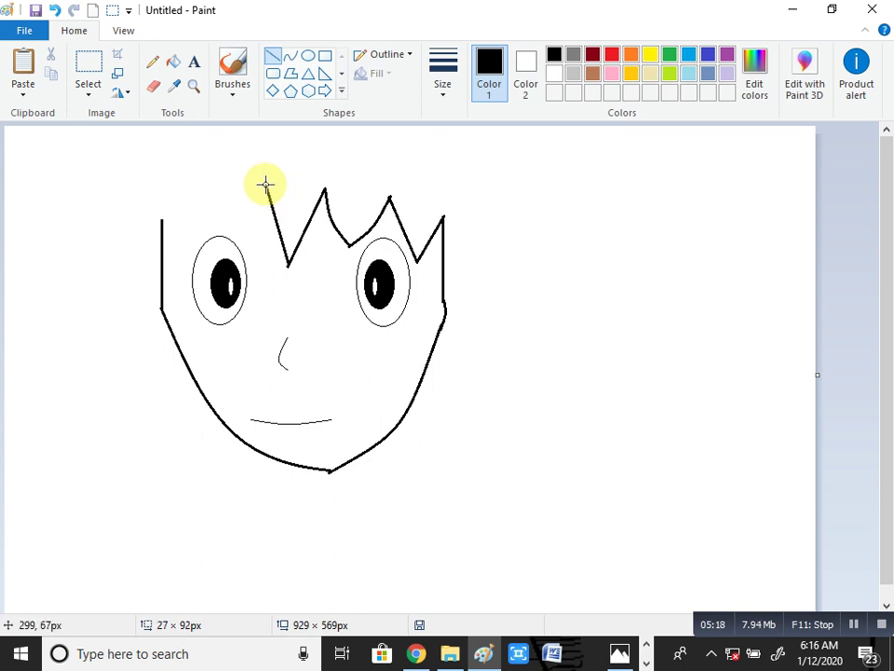
- Add a curved fringe lock ending at the left eye's inner edge, with curves of about 26 × 82 px down and 33 × 90 px up
left_click(291, 57)
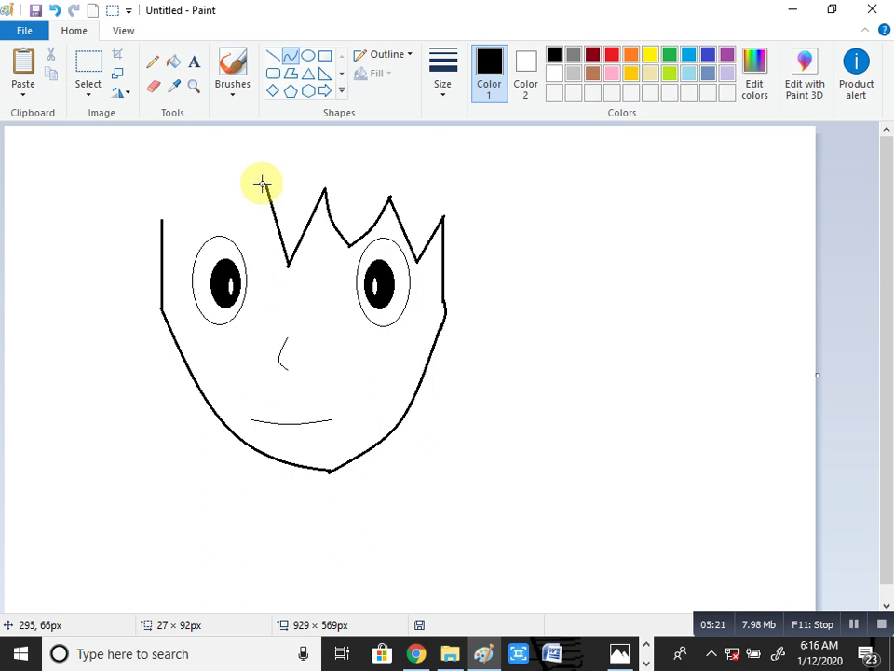
left_click_drag(263, 182, 259, 227)
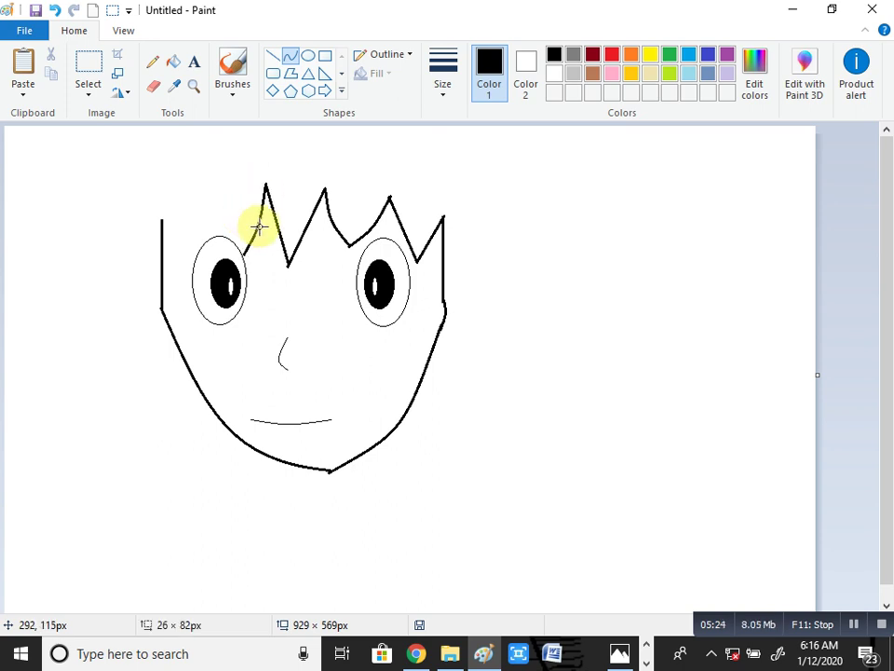
left_click(282, 59)
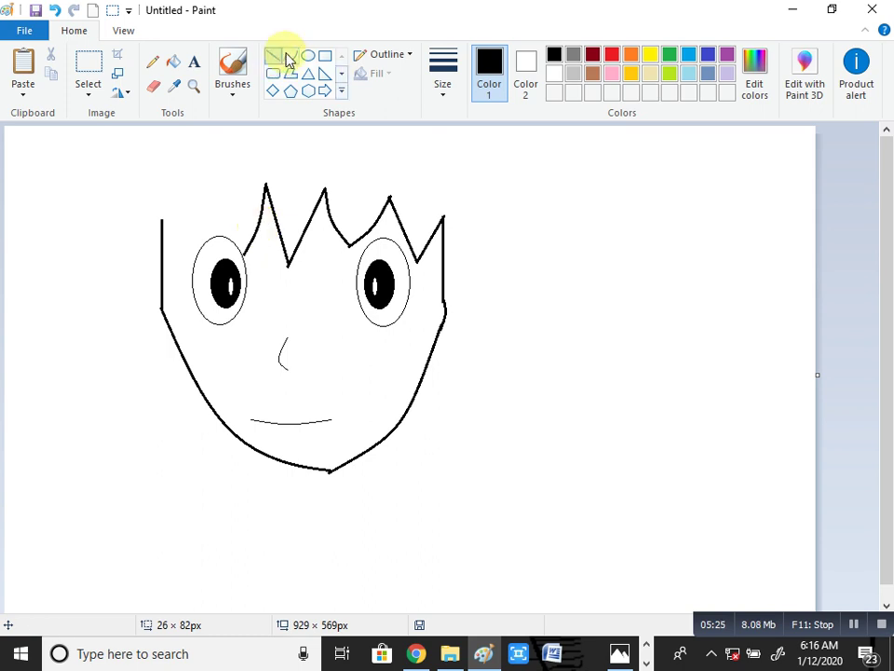
left_click(290, 58)
left_click_drag(244, 247, 218, 210)
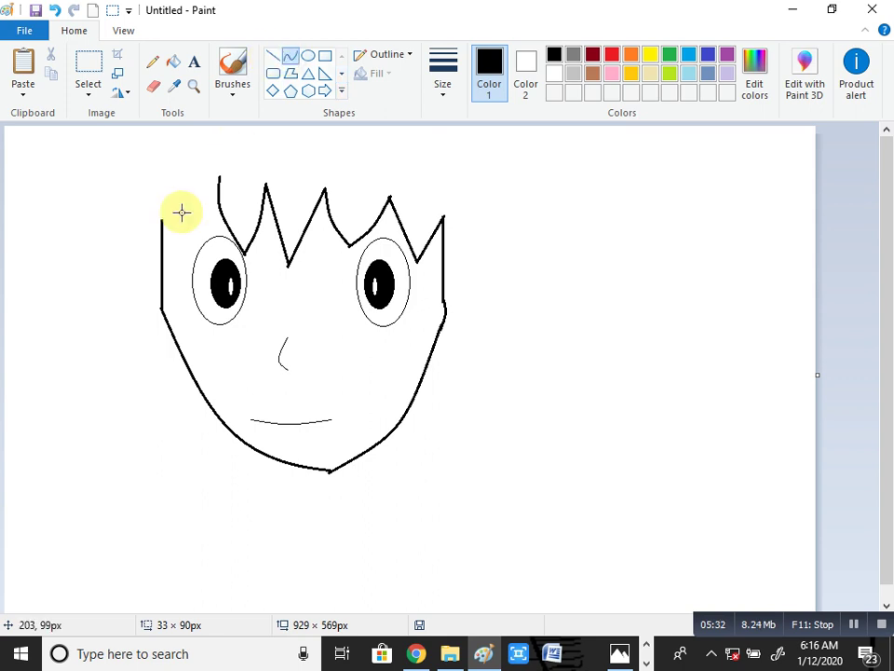
- Close the fringe to the left face line's upper end with straight lines of about 43 × 110 px down and 24 × 60 px up
left_click(274, 56)
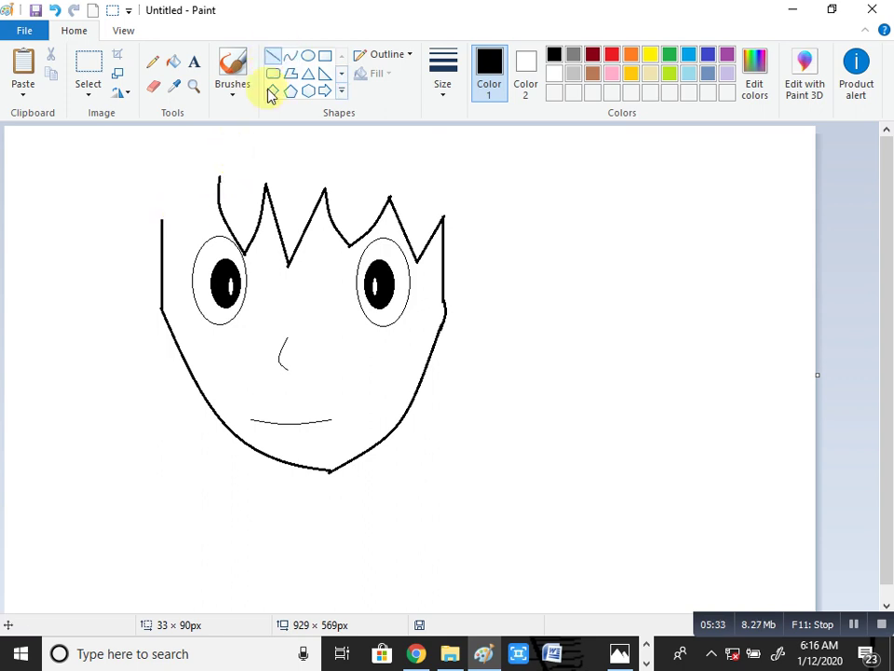
left_click_drag(220, 173, 183, 268)
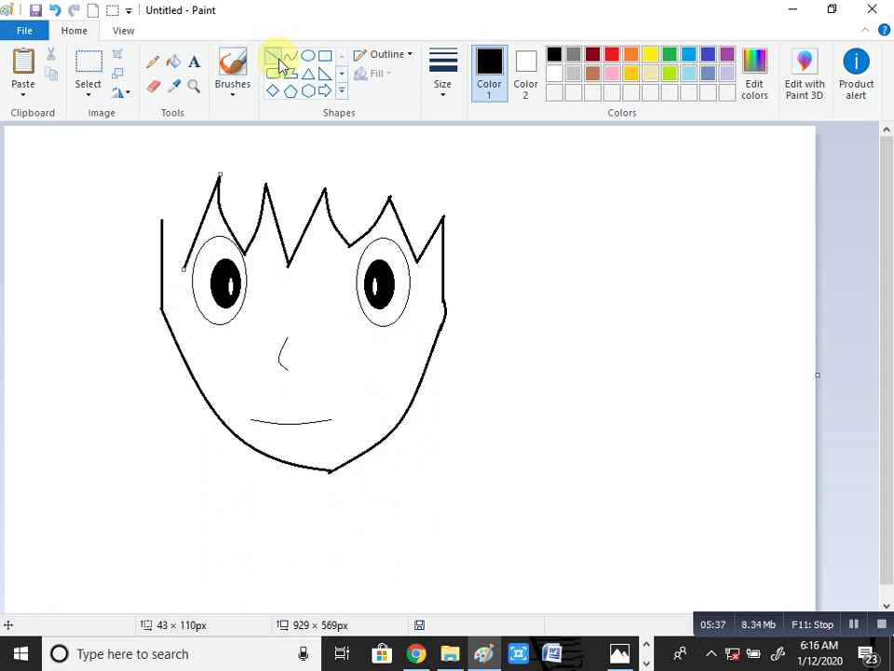
left_click(285, 59)
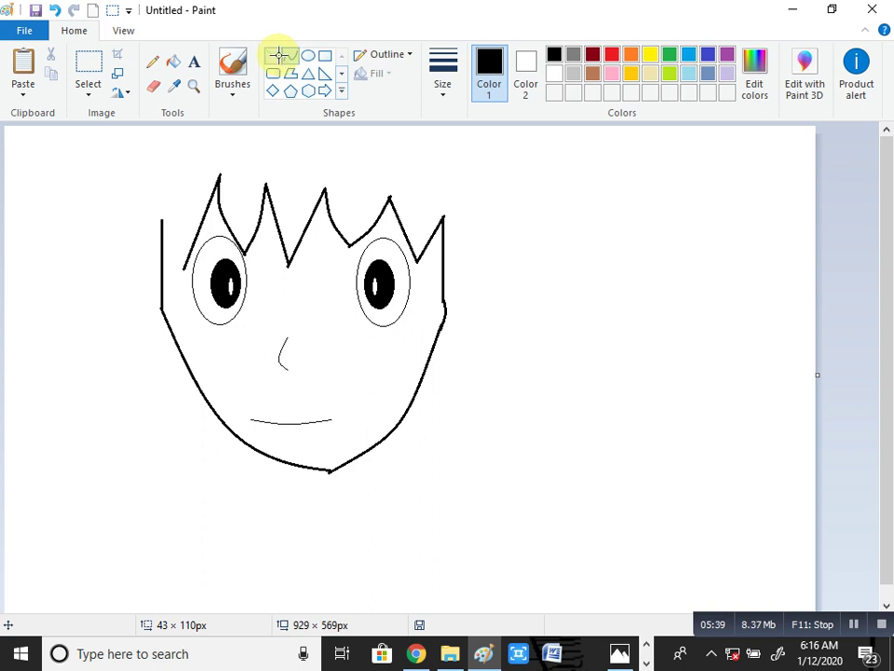
left_click(279, 55)
mouse_move(182, 266)
left_mouse_down()
mouse_move(167, 213)
mouse_move(163, 221)
left_mouse_up()
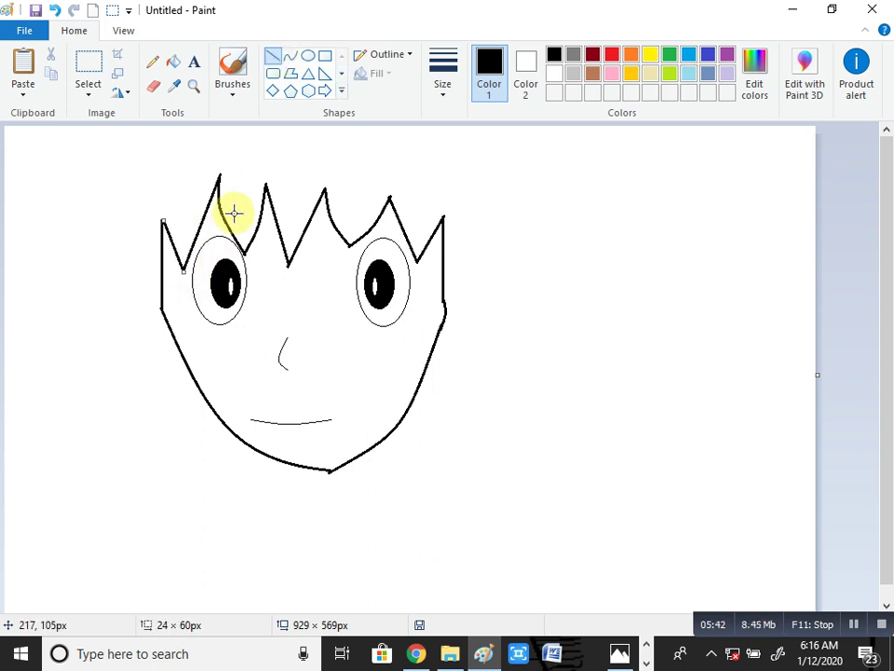
left_click(292, 62)
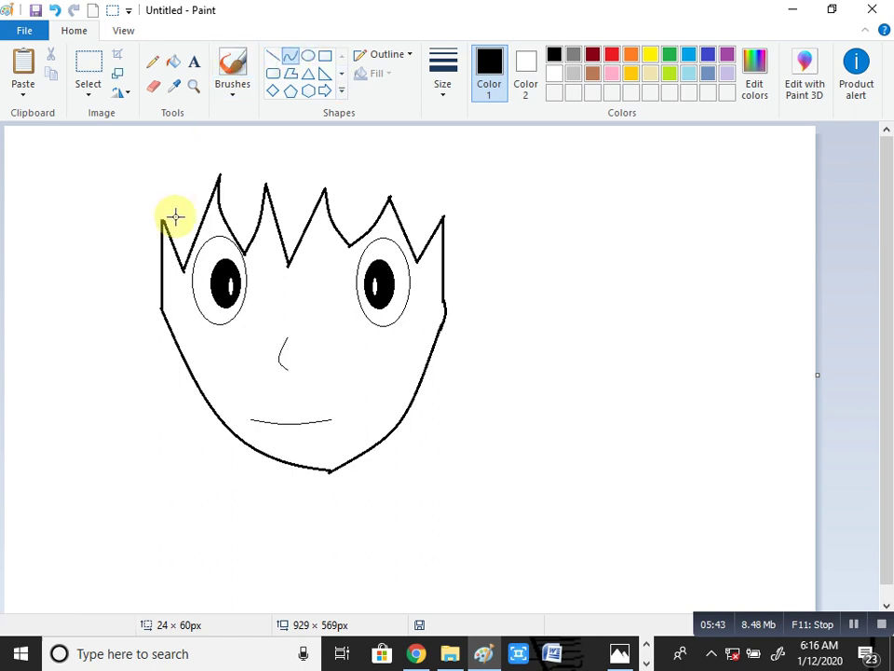
mouse_move(162, 220)
left_mouse_down()
mouse_move(171, 185)
mouse_move(220, 152)
mouse_move(233, 160)
mouse_move(224, 168)
mouse_move(215, 159)
mouse_move(179, 195)
mouse_move(171, 171)
mouse_move(164, 186)
mouse_move(176, 176)
left_mouse_up()
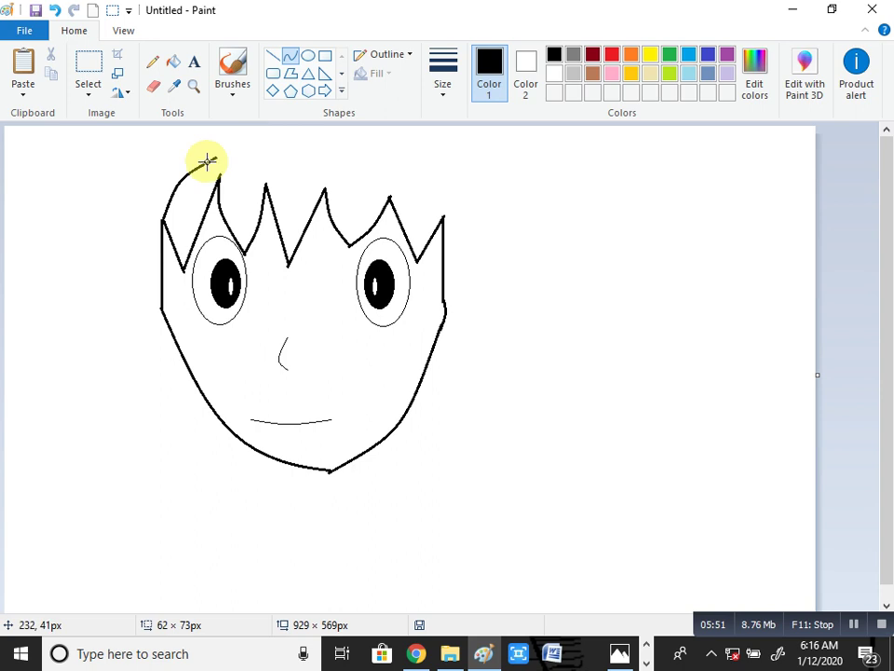
left_click_drag(215, 157, 449, 183)
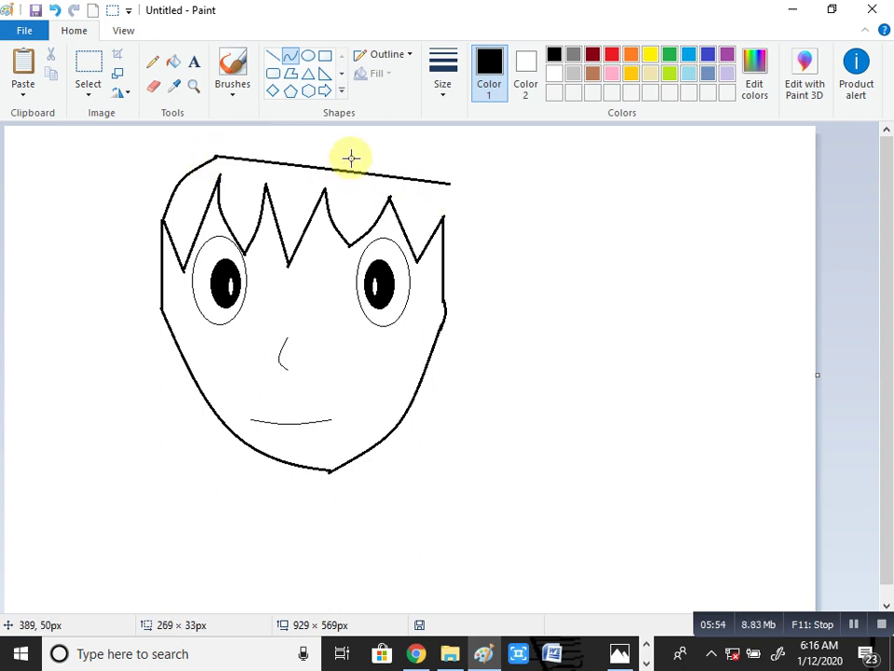
left_click_drag(351, 158, 354, 124)
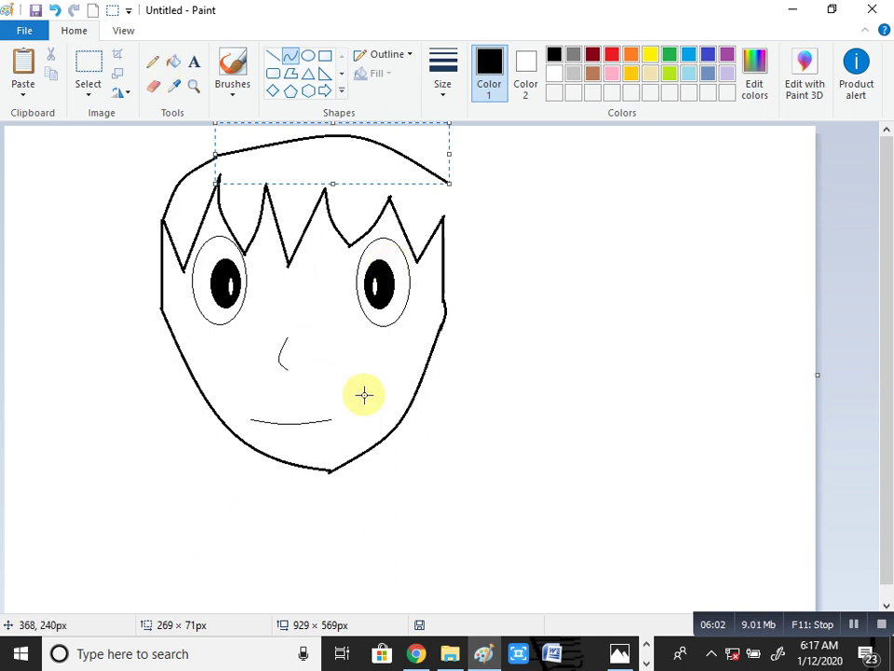
mouse_move(449, 183)
left_mouse_down()
mouse_move(447, 200)
mouse_move(447, 182)
mouse_move(447, 189)
left_mouse_up()
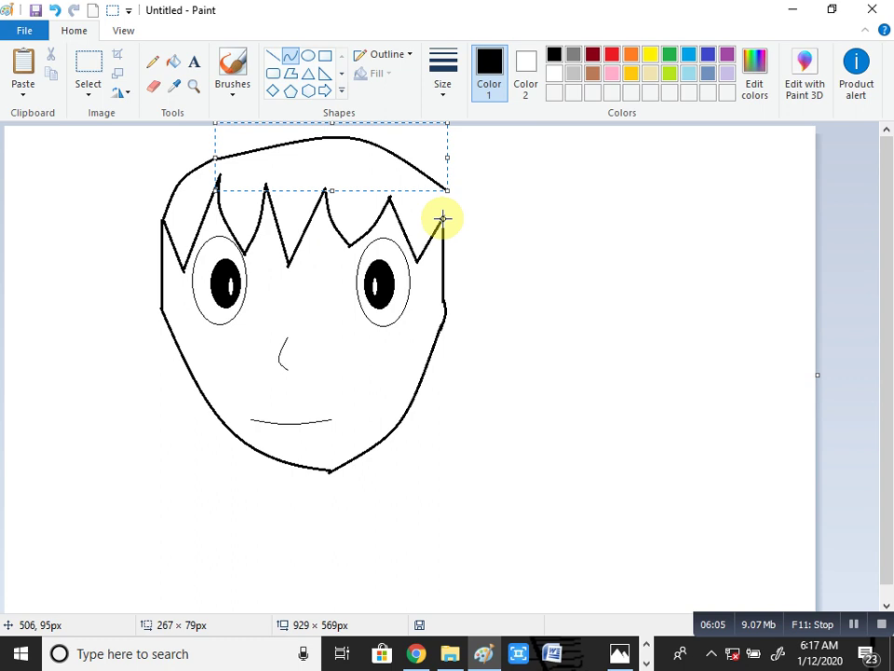
key("ctrl+z")
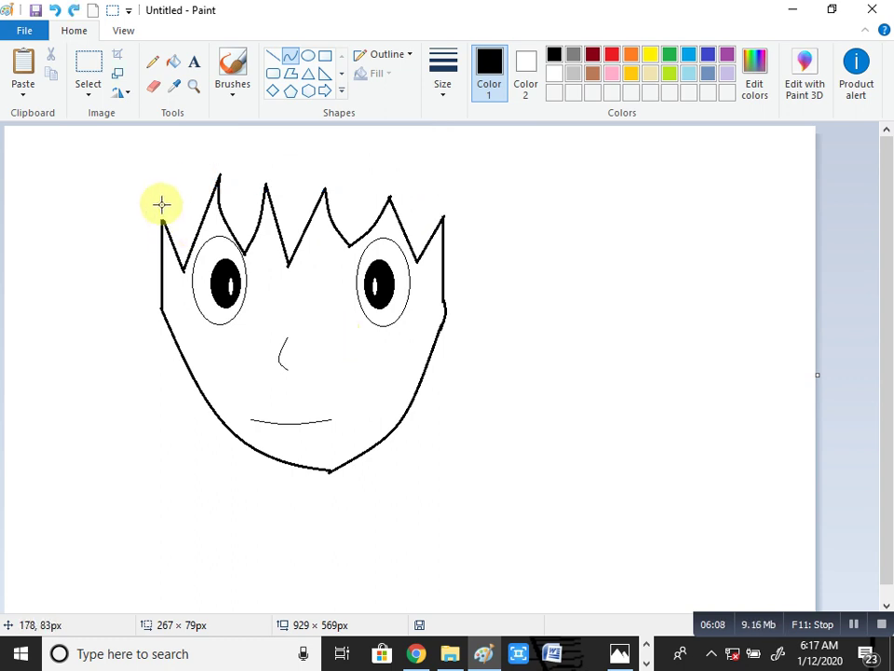
- Outline the hair's crown between the upper ends of both face lines with curves about 58 × 65 px, 257 px wide and 16 × 41 px
mouse_move(160, 220)
left_mouse_down()
mouse_move(176, 192)
mouse_move(211, 167)
left_mouse_up()
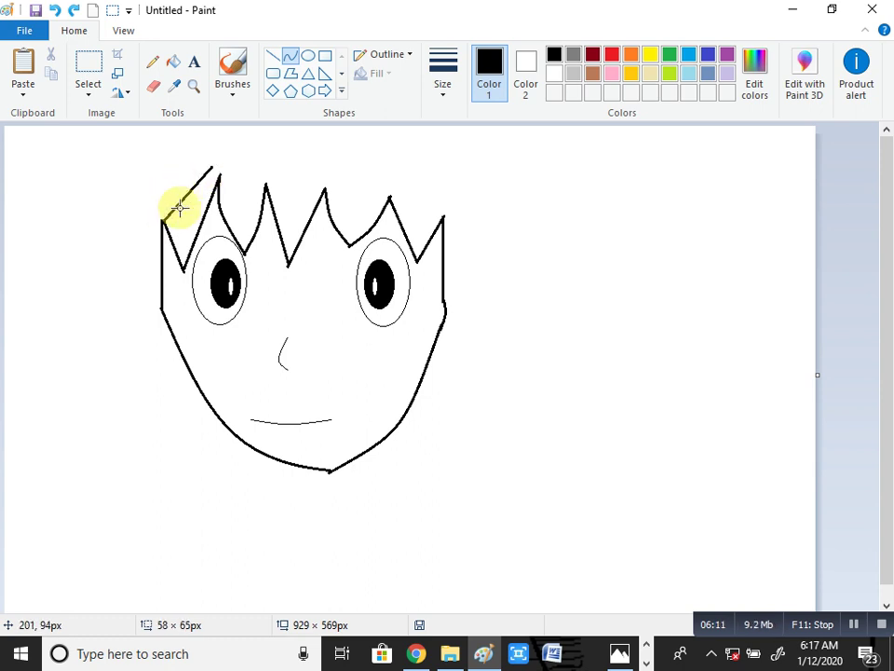
left_click_drag(180, 206, 169, 186)
left_click(278, 58)
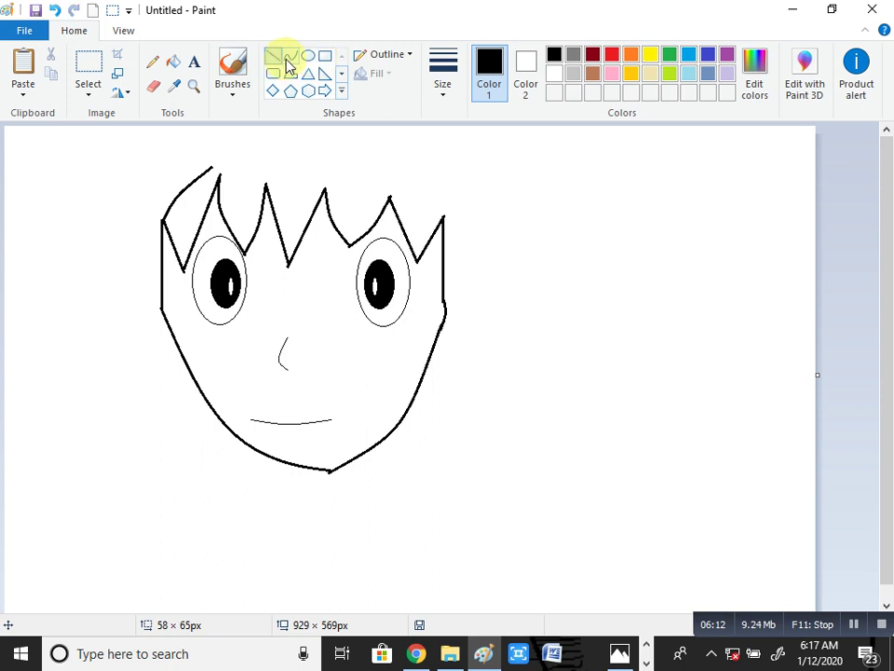
left_click(290, 57)
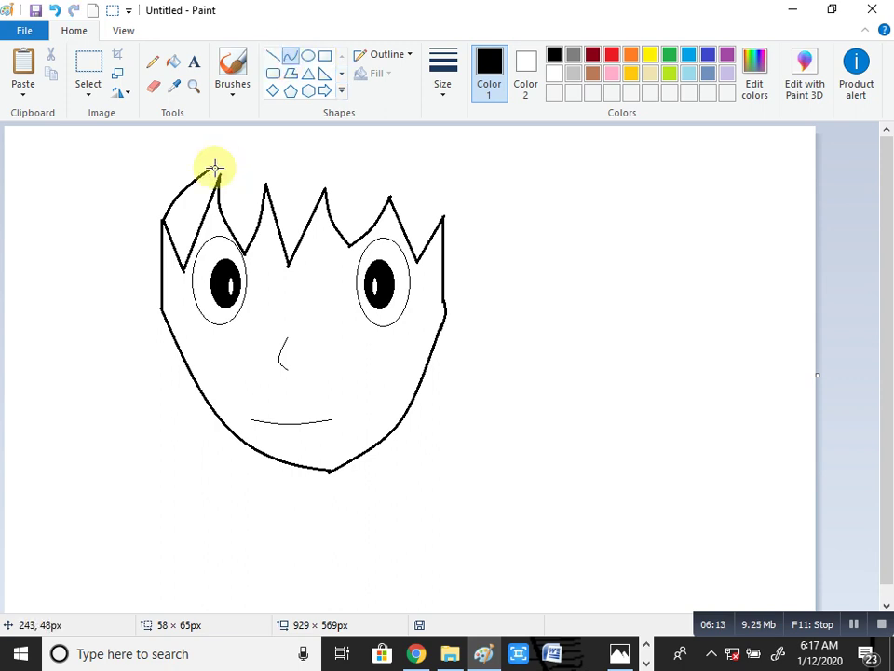
left_click_drag(214, 168, 285, 155)
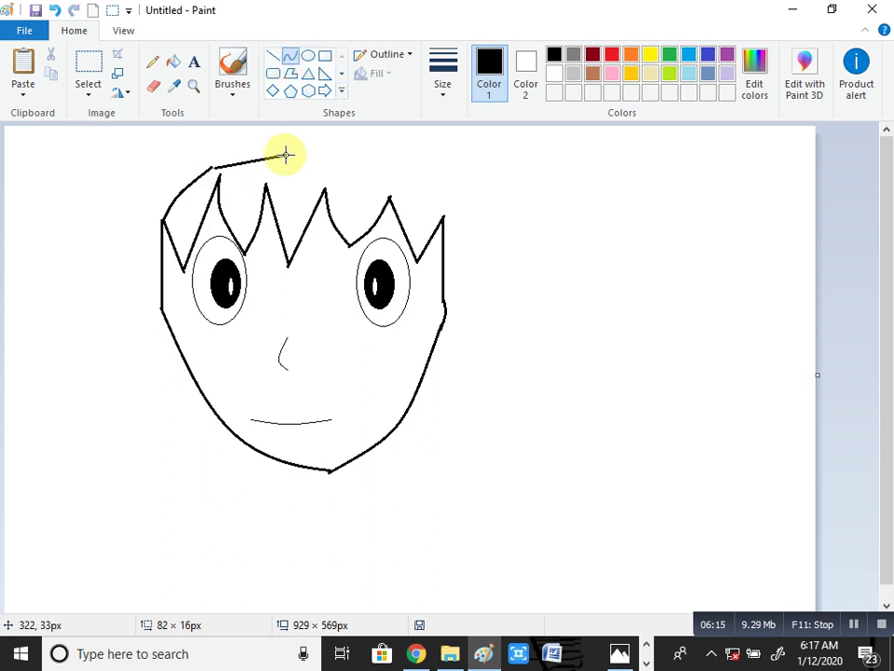
key("ctrl+z")
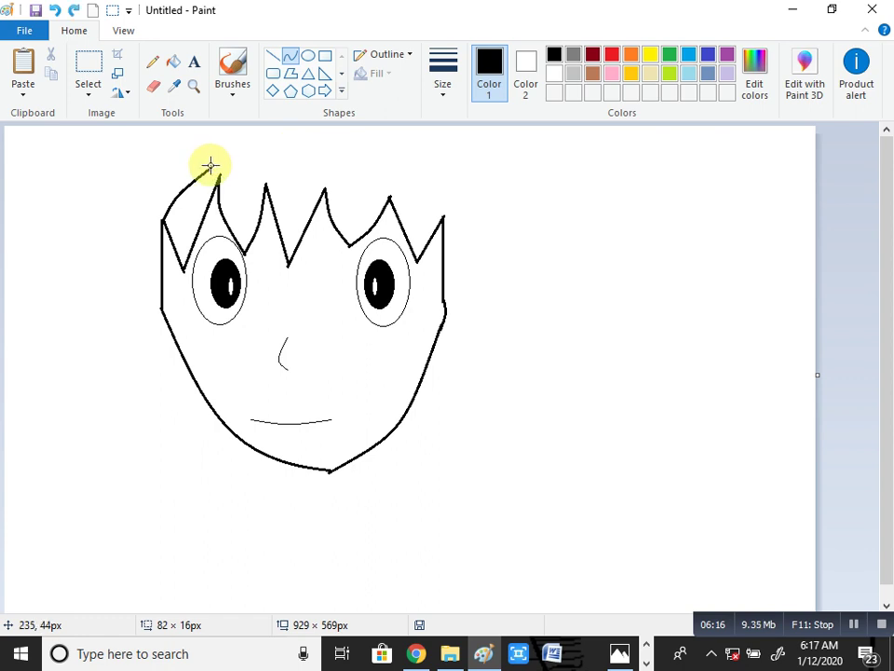
left_click(211, 166)
left_click_drag(210, 167, 435, 181)
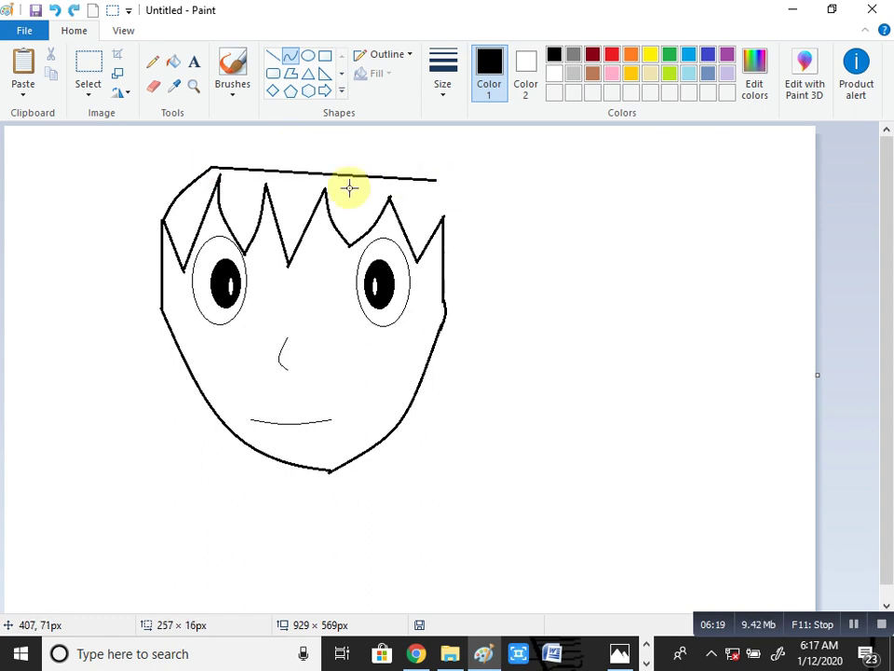
left_click_drag(316, 173, 320, 130)
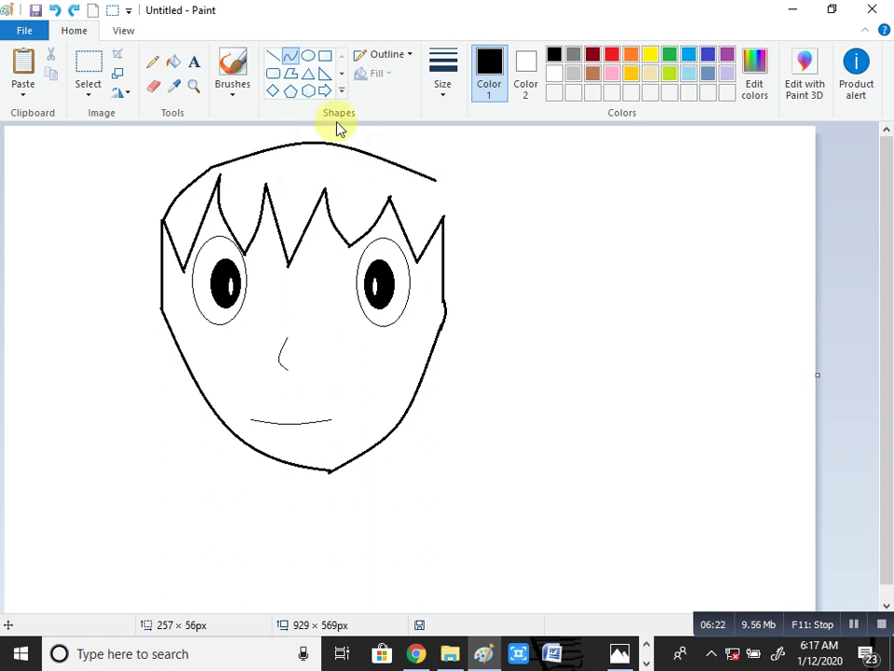
left_click(397, 151)
left_click(497, 230)
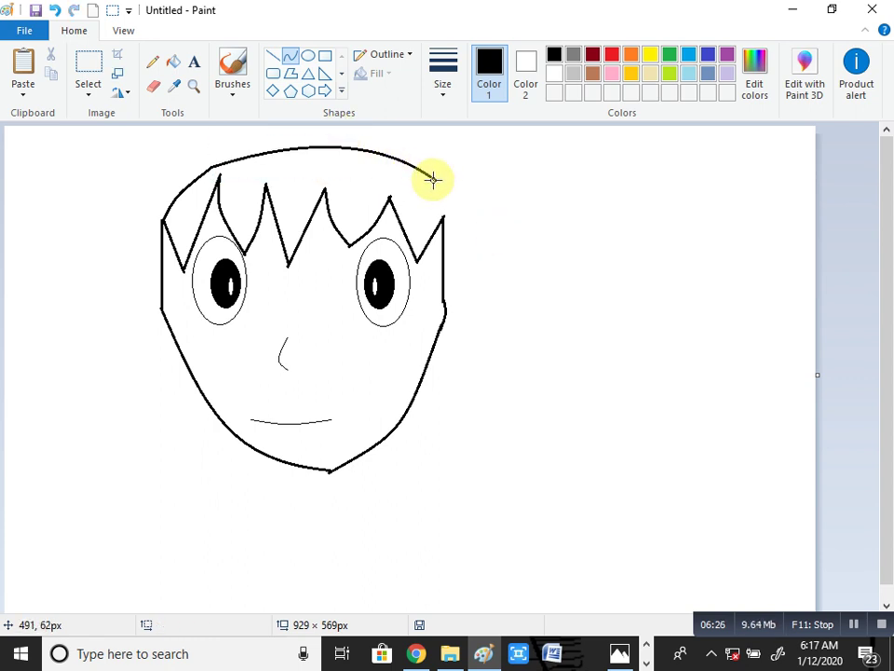
left_click_drag(432, 179, 446, 200)
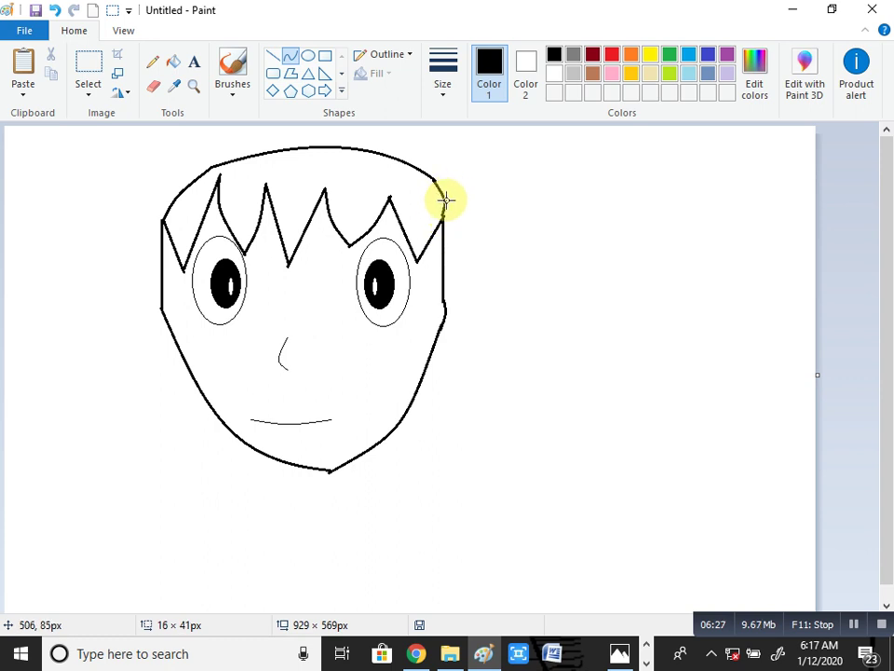
- Draw the two sides of a hanging lock below the left jaw with outward-bowed curves of about 22 × 127 px and 16 × 85 px
left_click(291, 60)
left_click_drag(212, 407, 194, 470)
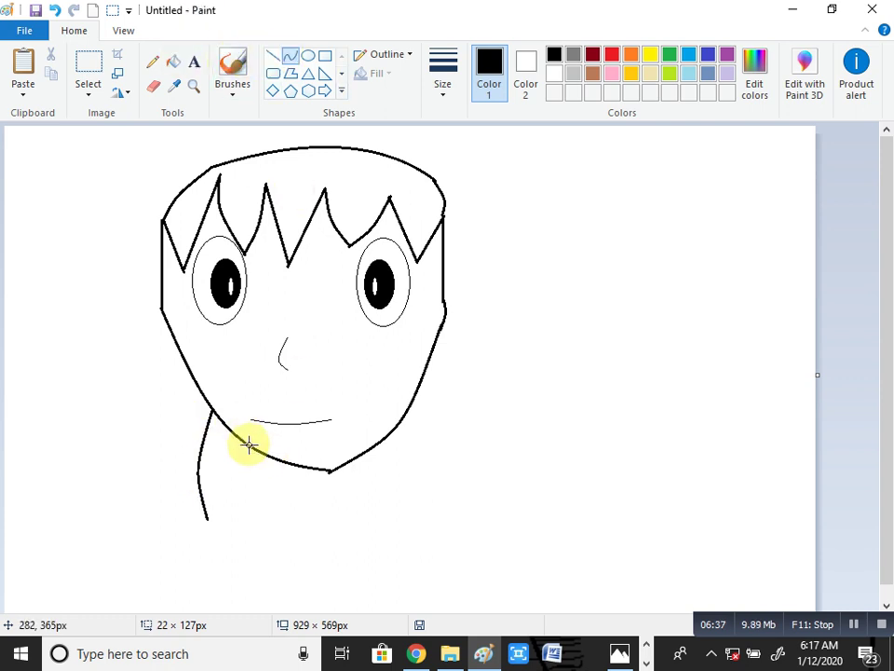
mouse_move(242, 443)
left_mouse_down()
mouse_move(239, 511)
mouse_move(246, 477)
mouse_move(253, 481)
left_mouse_up()
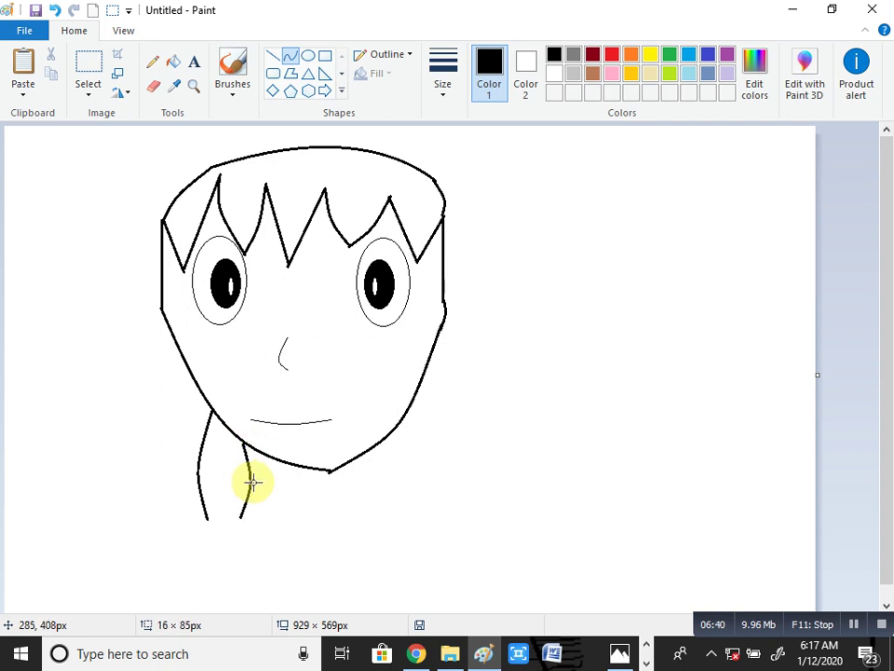
- Close the lock's lower end with a forked tip, using strokes of about 21 × 40 px up and 17 × 37 px down
left_click(272, 58)
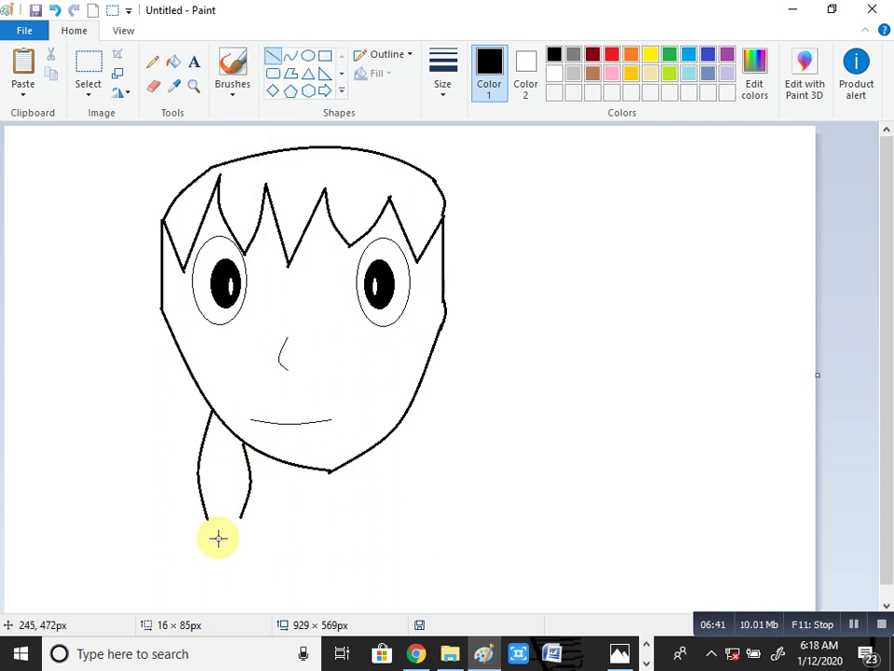
mouse_move(208, 520)
left_mouse_down()
mouse_move(224, 506)
mouse_move(226, 486)
left_mouse_up()
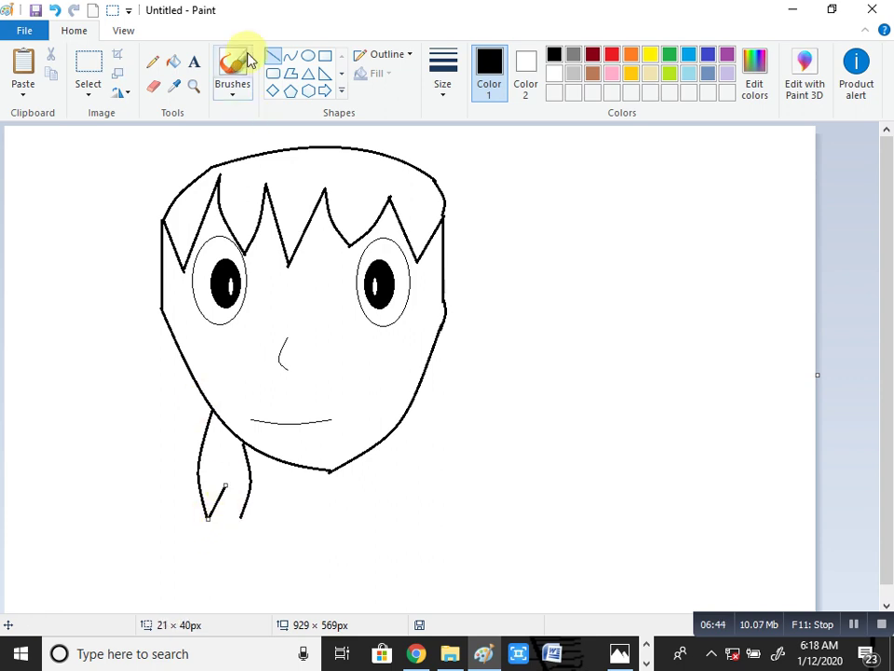
left_click(290, 58)
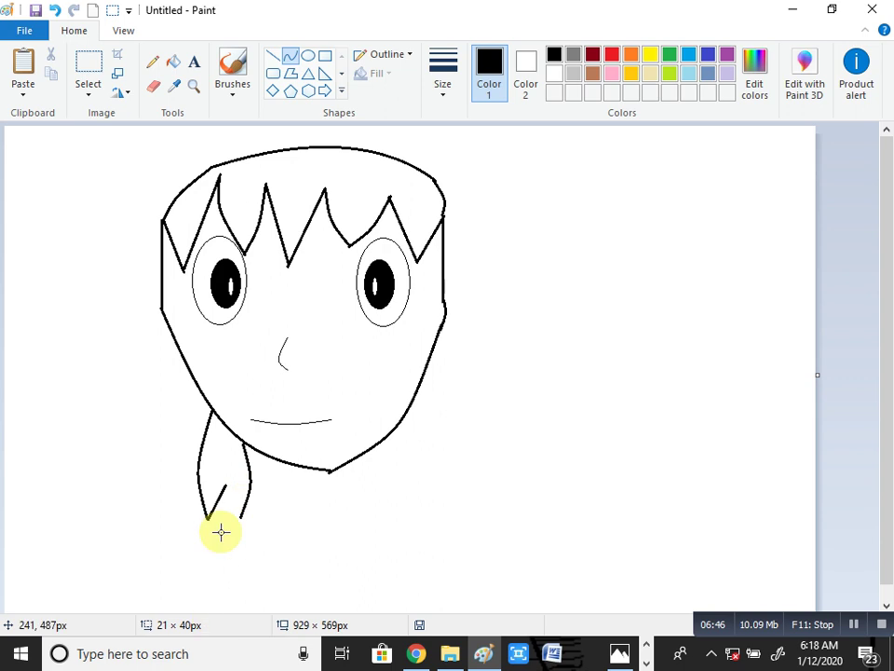
key("ctrl+z")
left_click_drag(226, 485, 240, 514)
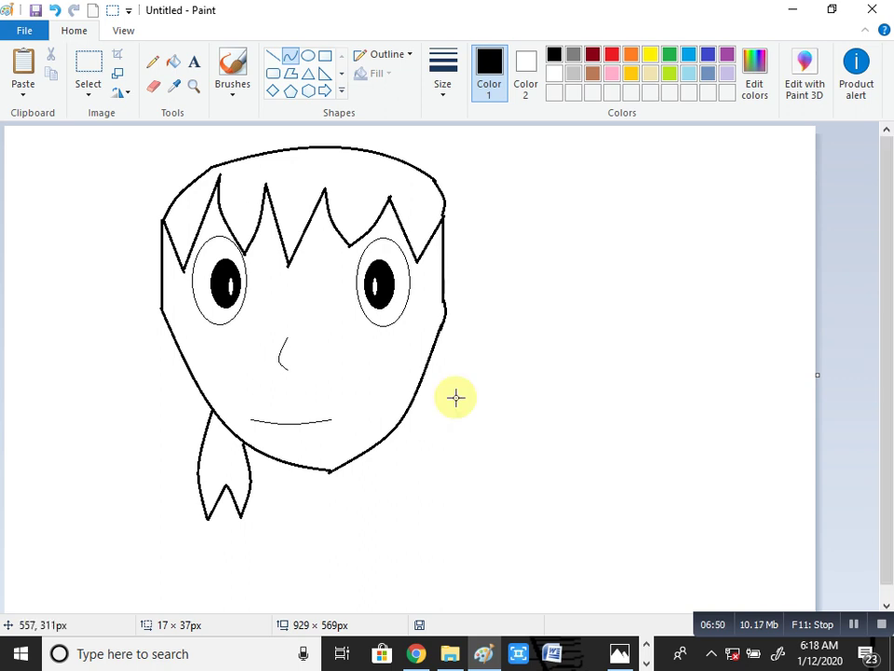
- Erase the left face line beside the eye and draw an outward-bowed ear curve of about 31 × 63 px in the gap
left_click(152, 86)
left_click_drag(162, 285, 162, 317)
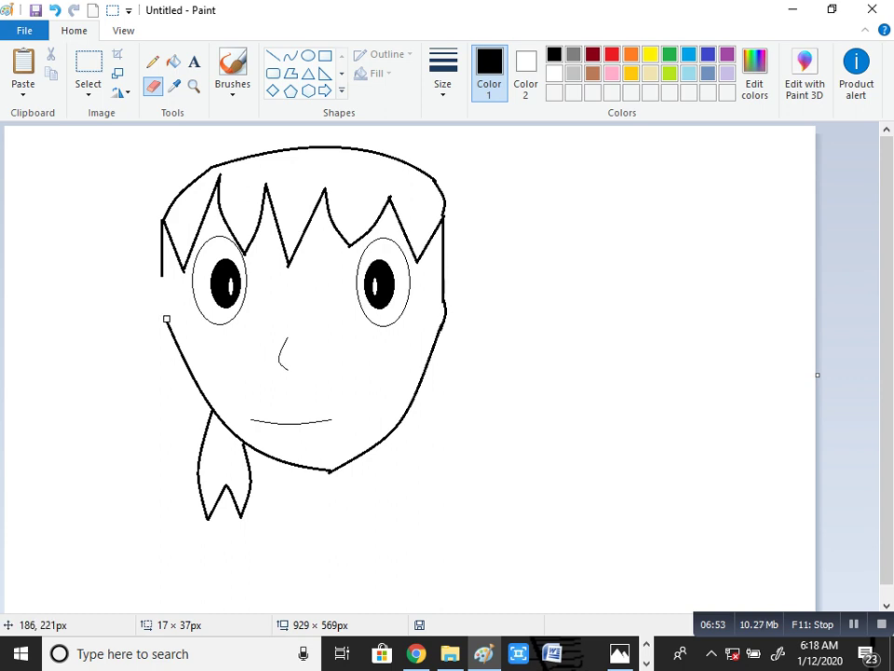
left_click(290, 56)
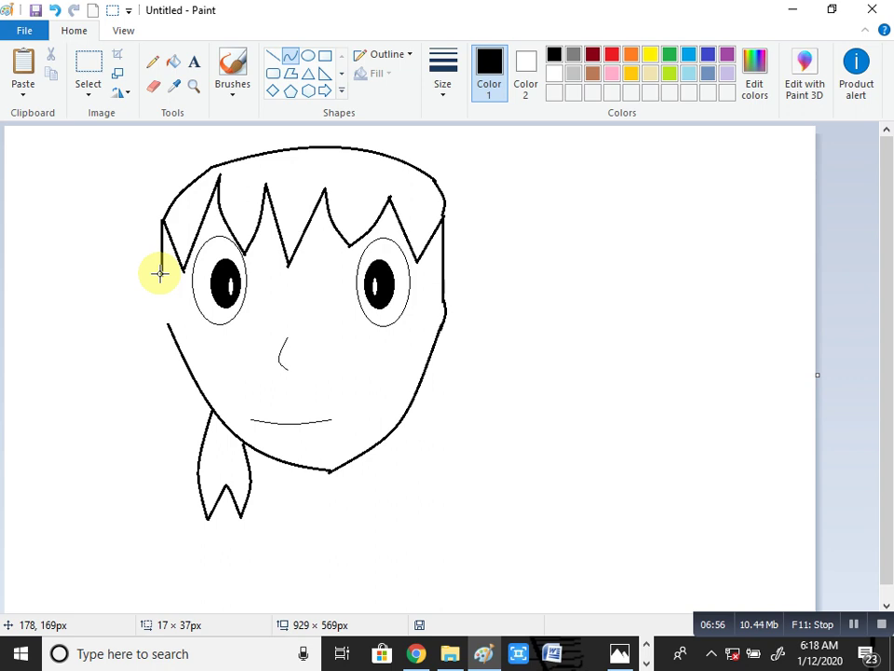
mouse_move(160, 272)
left_mouse_down()
mouse_move(173, 334)
mouse_move(143, 295)
mouse_move(147, 284)
mouse_move(155, 320)
mouse_move(141, 322)
left_mouse_up()
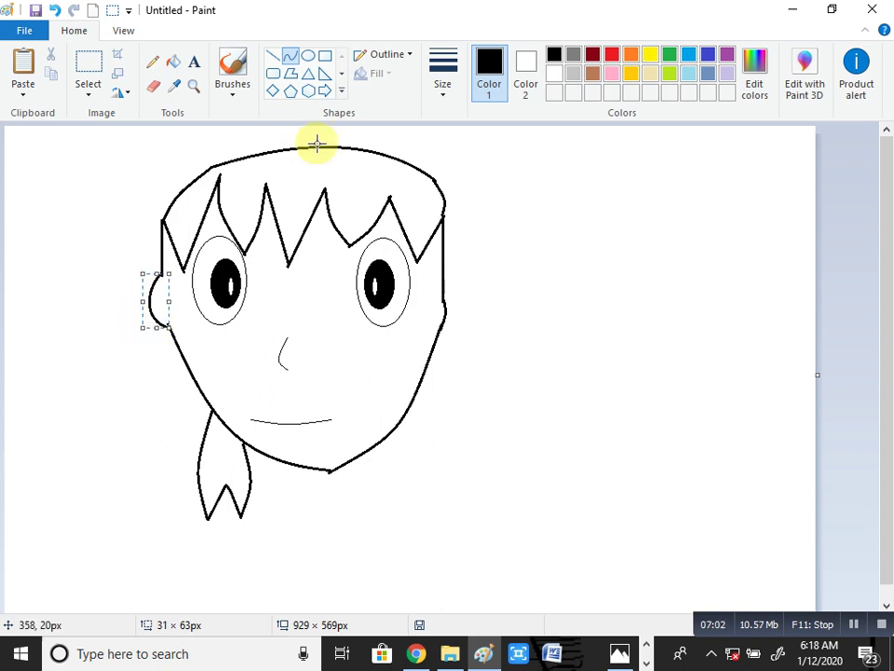
- Erase the right face line beside the eye and draw an outward-bowed ear curve of about 39 × 84 px in the gap
left_click(153, 86)
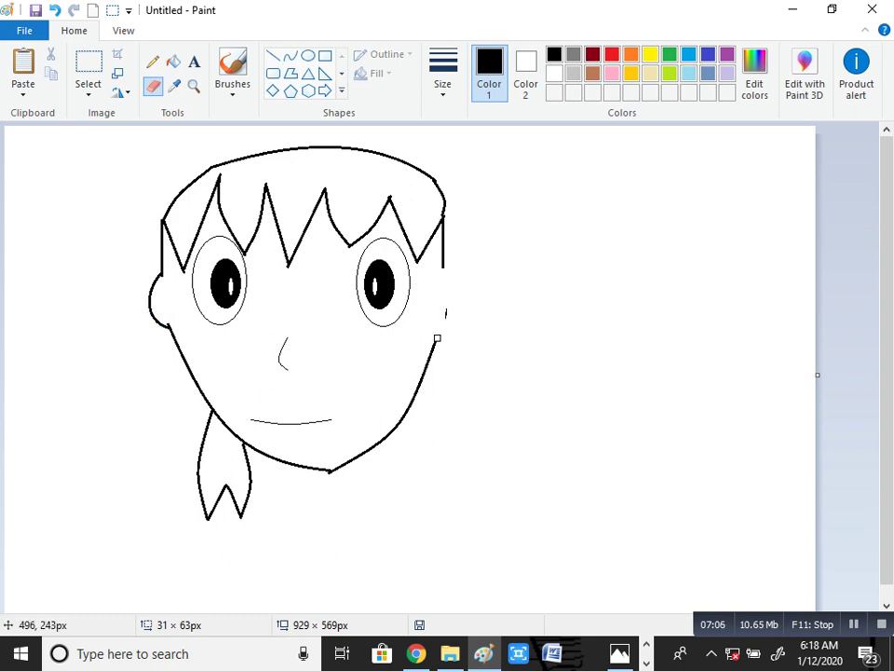
left_click(290, 57)
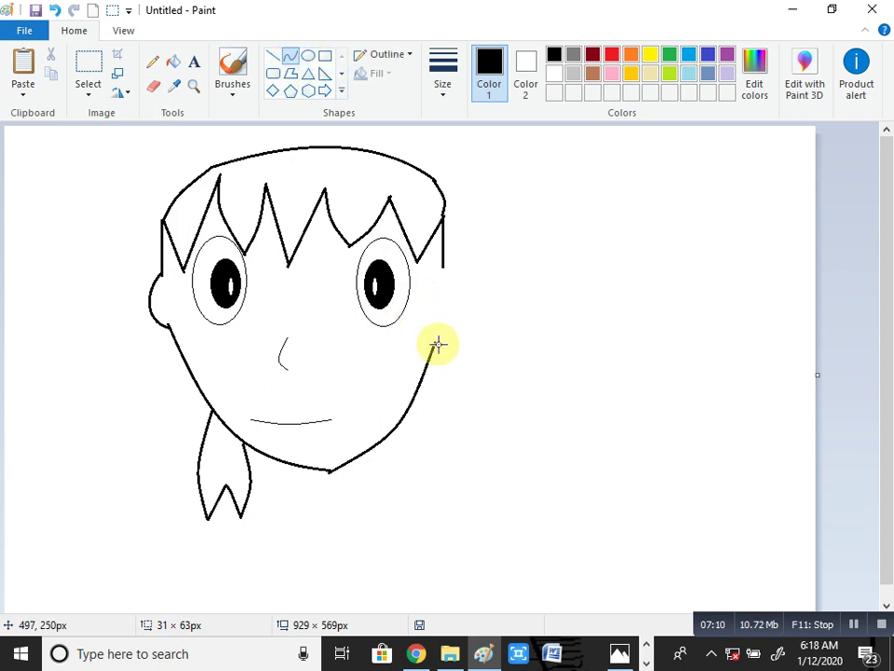
left_click_drag(433, 341, 443, 267)
left_click_drag(447, 316, 465, 274)
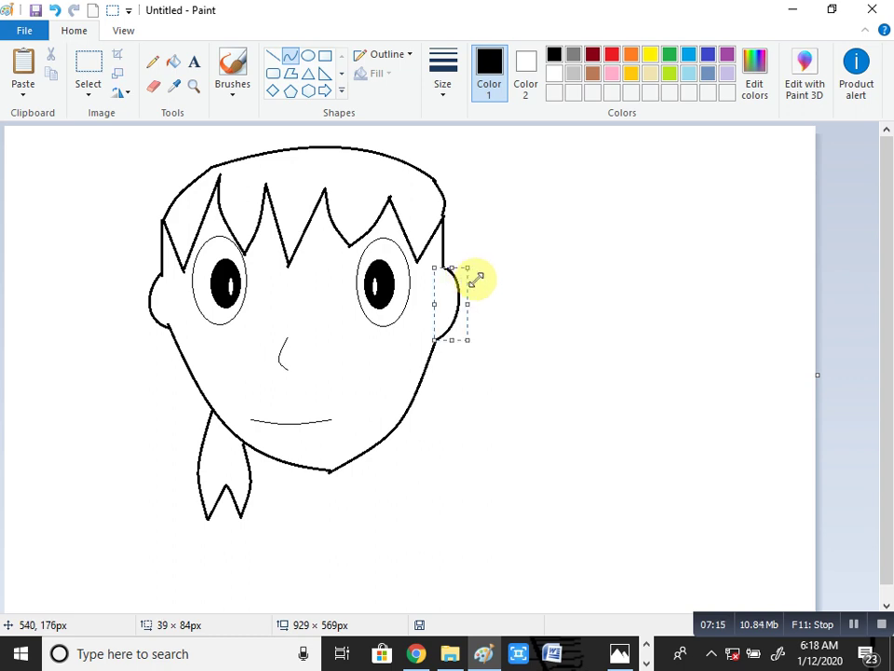
- Add inner-ear marks with curves of about 5 × 28 px and 8 × 30 px in the right ear and 6 × 25 px in the left ear
left_click(291, 58)
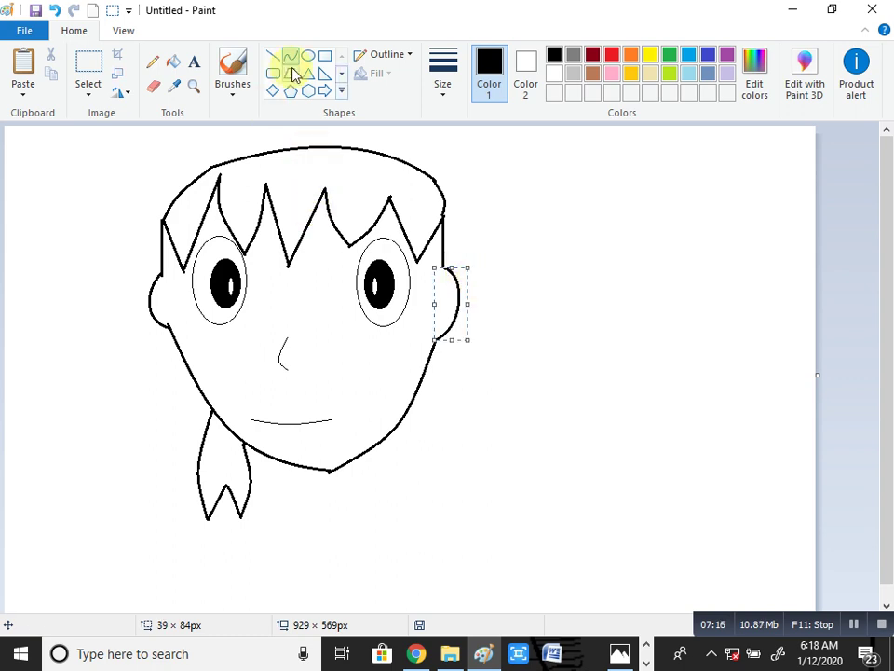
left_click(290, 58)
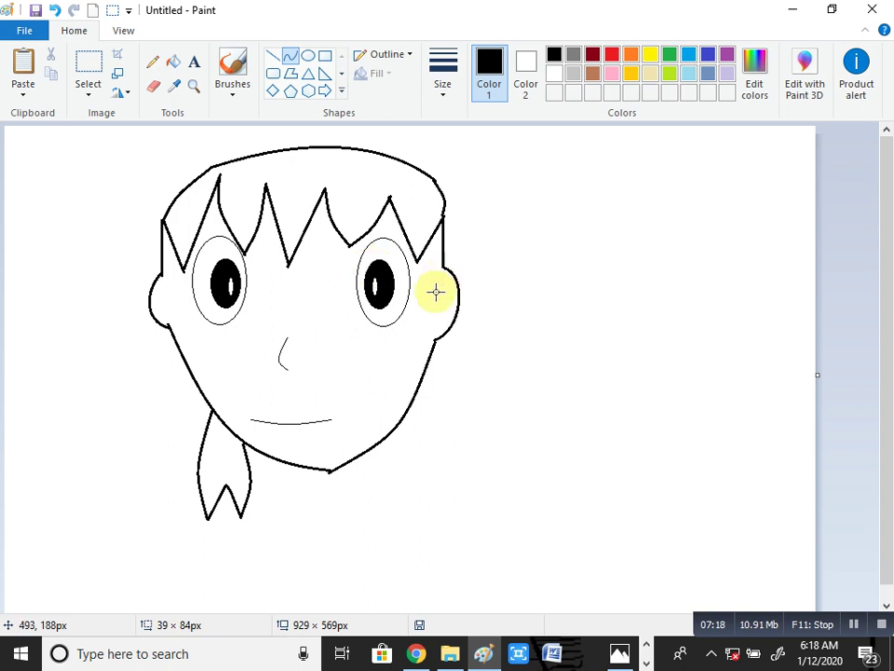
mouse_move(441, 292)
left_mouse_down()
mouse_move(439, 313)
mouse_move(439, 301)
left_mouse_up()
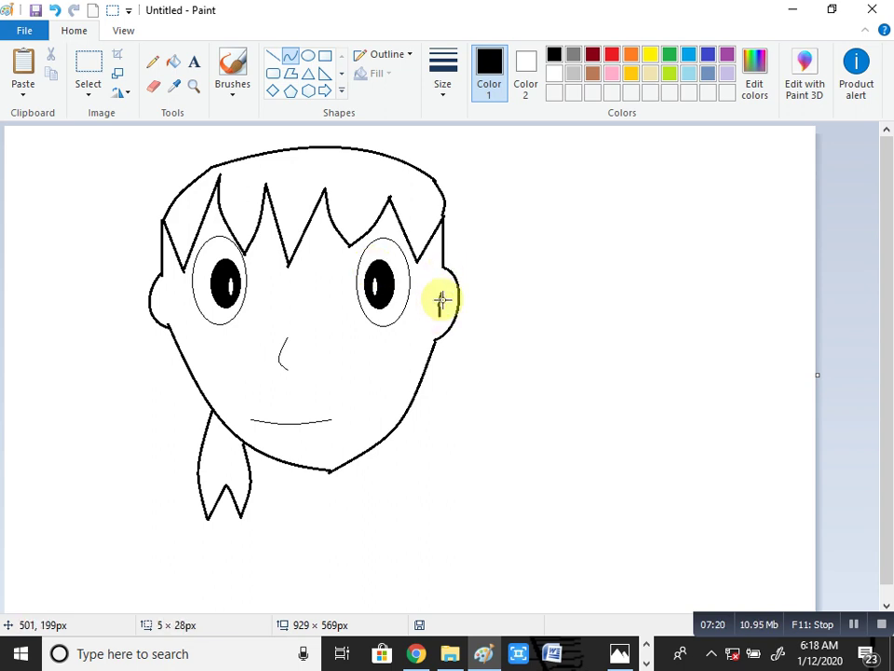
left_click(834, 318)
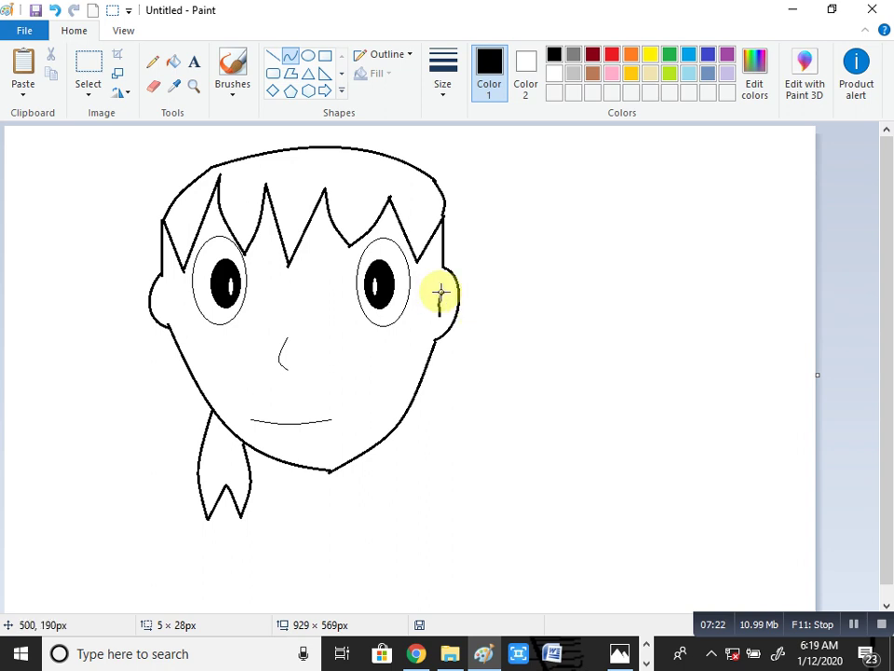
mouse_move(441, 292)
left_mouse_down()
mouse_move(437, 317)
mouse_move(444, 301)
left_mouse_up()
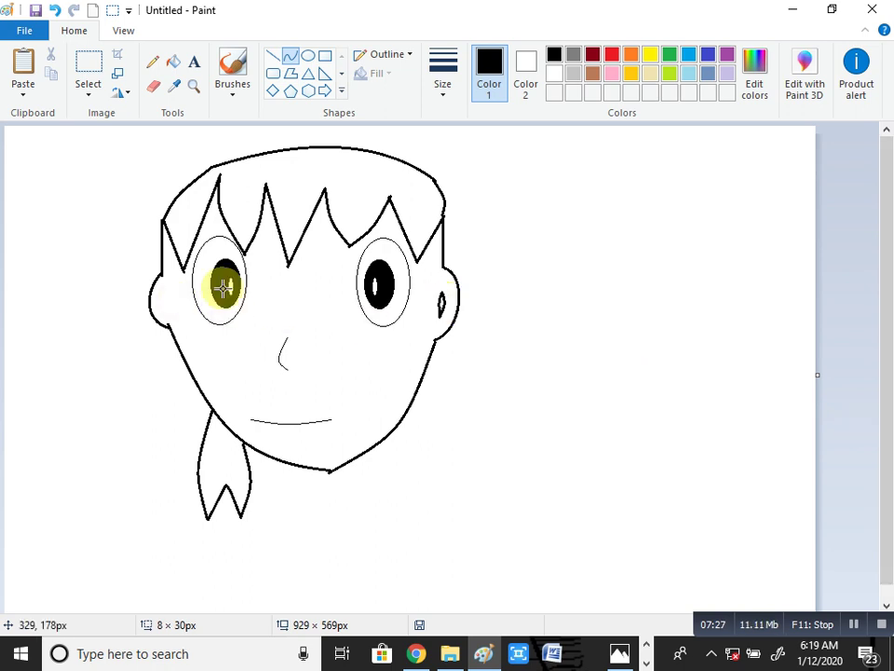
mouse_move(159, 299)
left_mouse_down()
mouse_move(162, 317)
mouse_move(159, 304)
left_mouse_up()
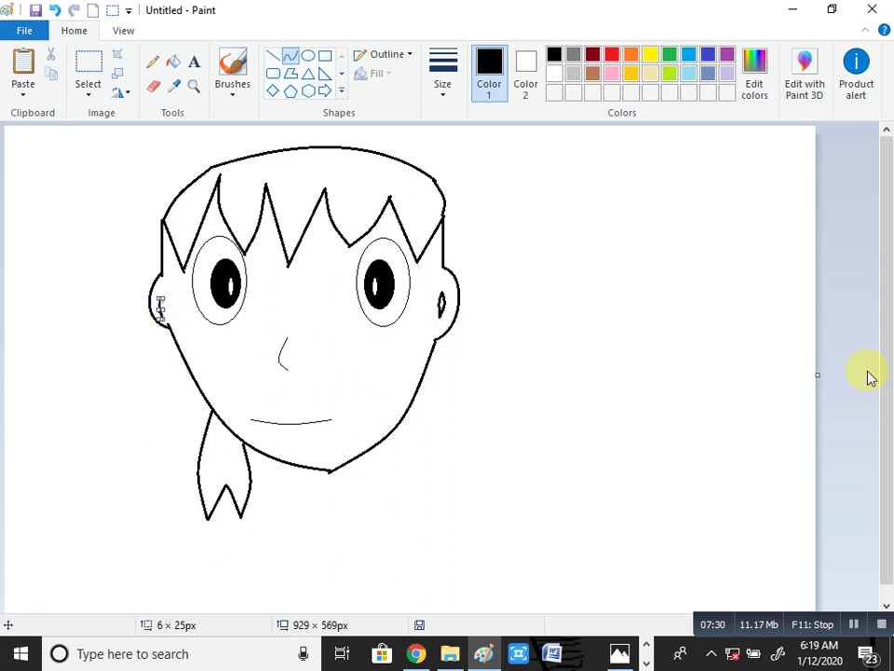
- Erase the mouth, the nose and the hair's crown outline above the fringe
left_click(153, 85)
mouse_move(249, 415)
left_mouse_down()
mouse_move(308, 428)
mouse_move(307, 421)
left_mouse_up()
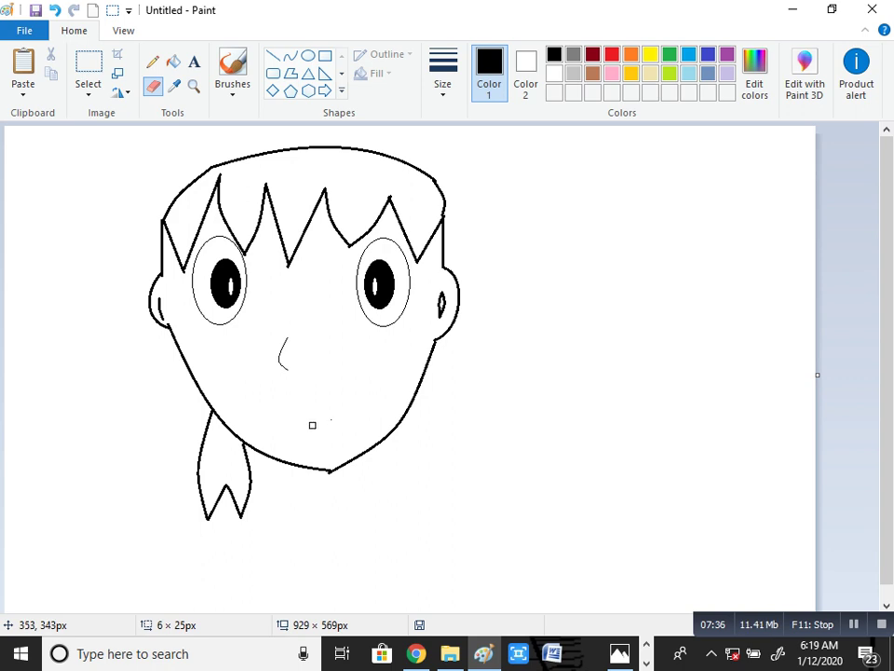
mouse_move(281, 357)
left_mouse_down()
mouse_move(289, 341)
mouse_move(281, 360)
left_mouse_up()
mouse_move(180, 206)
left_mouse_down()
mouse_move(166, 206)
mouse_move(220, 157)
mouse_move(353, 150)
mouse_move(326, 141)
mouse_move(406, 163)
mouse_move(445, 198)
mouse_move(434, 177)
left_mouse_up()
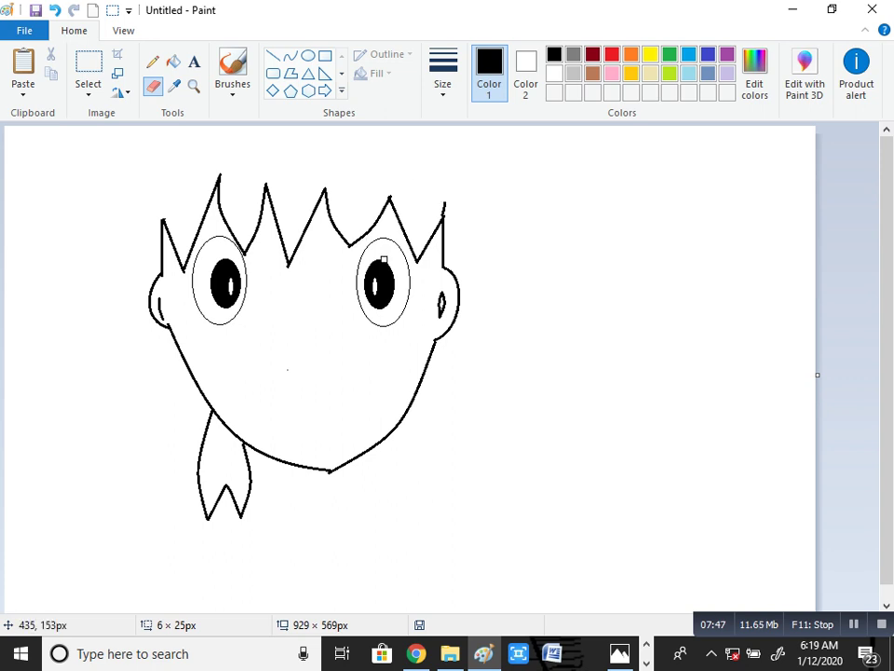
- Erase both eyes, including their pupils and outer ovals, beneath the fringe
mouse_move(382, 261)
left_mouse_down()
mouse_move(359, 316)
mouse_move(364, 258)
left_mouse_up()
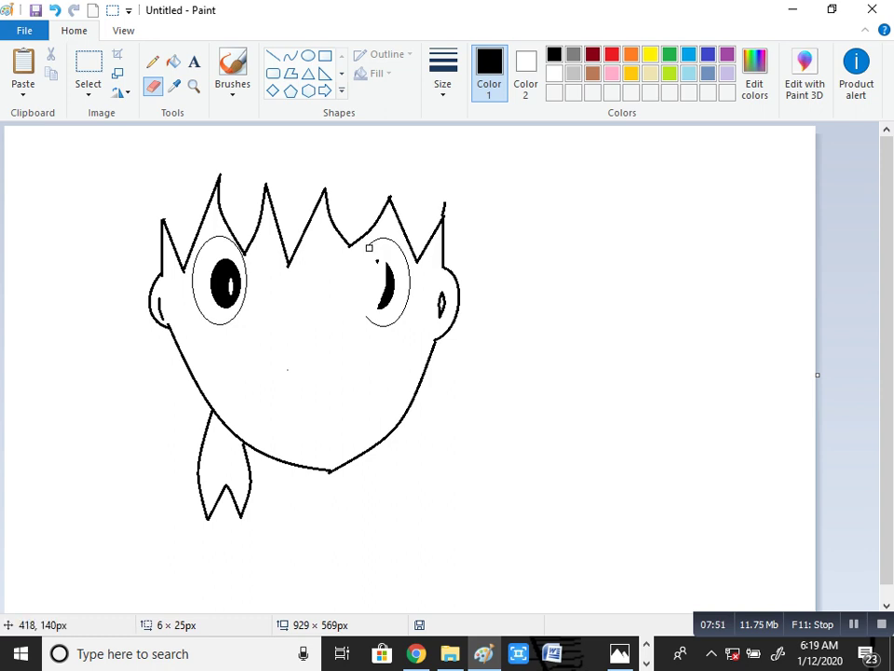
mouse_move(395, 249)
left_mouse_down()
mouse_move(409, 283)
mouse_move(410, 256)
mouse_move(400, 310)
mouse_move(392, 315)
mouse_move(387, 305)
mouse_move(366, 327)
mouse_move(391, 291)
mouse_move(388, 261)
mouse_move(385, 297)
left_mouse_up()
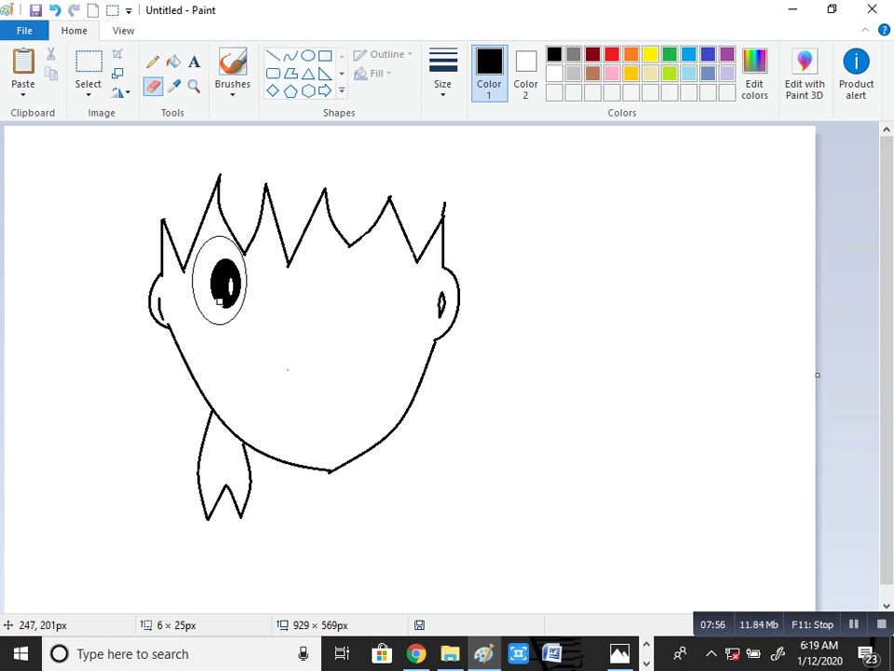
mouse_move(220, 300)
left_mouse_down()
mouse_move(232, 267)
mouse_move(234, 276)
mouse_move(232, 268)
mouse_move(222, 275)
mouse_move(222, 265)
mouse_move(211, 288)
mouse_move(220, 259)
mouse_move(240, 289)
mouse_move(246, 269)
mouse_move(207, 318)
left_mouse_up()
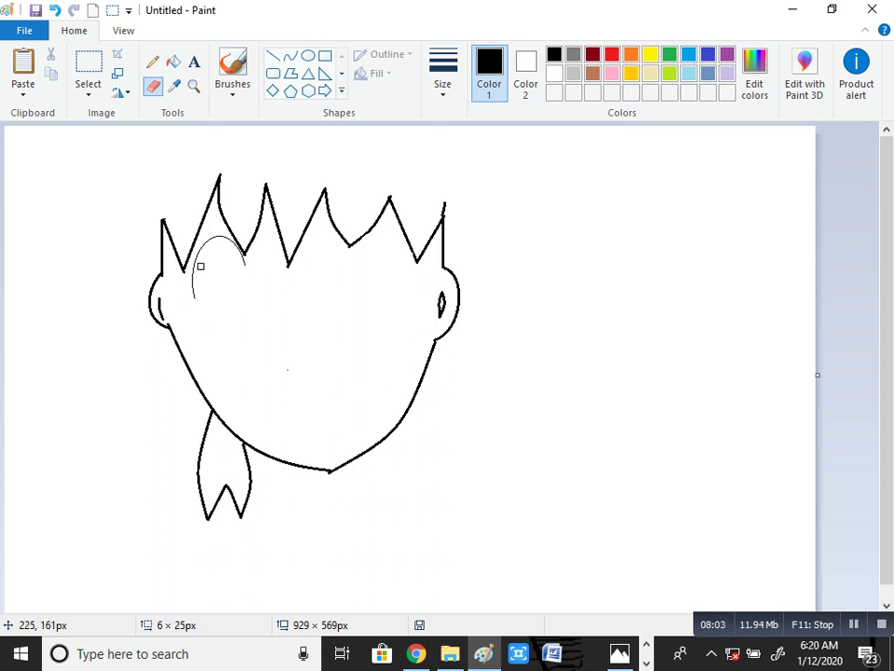
mouse_move(200, 266)
left_mouse_down()
mouse_move(188, 299)
mouse_move(197, 252)
mouse_move(216, 236)
mouse_move(208, 243)
mouse_move(216, 239)
mouse_move(243, 279)
left_mouse_up()
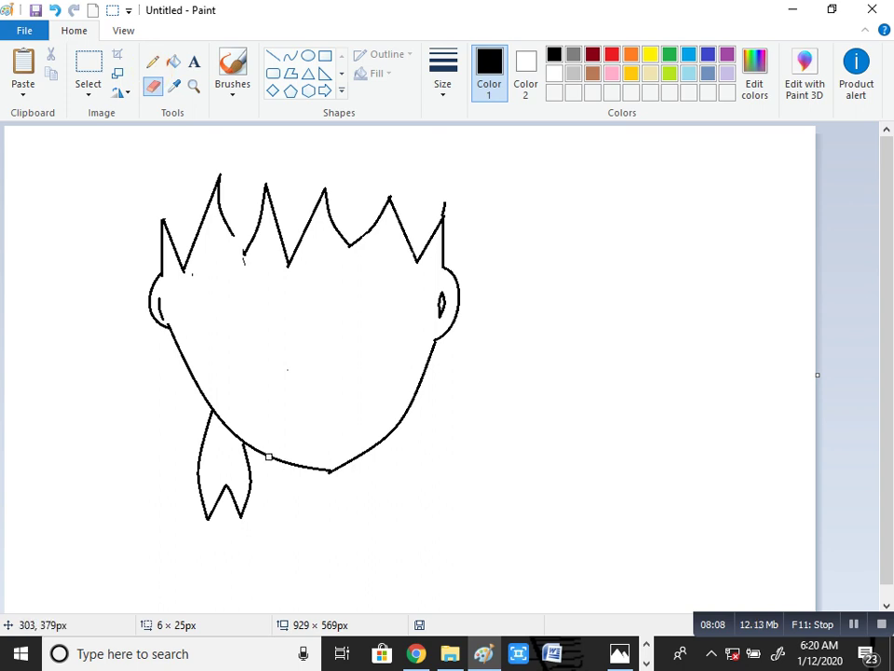
- Erase the chin section of the jaw outline between the hanging lock and the right cheek
mouse_move(268, 457)
left_mouse_down()
mouse_move(332, 472)
mouse_move(353, 452)
mouse_move(382, 444)
mouse_move(377, 455)
mouse_move(397, 419)
left_mouse_up()
mouse_move(255, 446)
left_mouse_down()
mouse_move(300, 452)
mouse_move(322, 479)
left_mouse_up()
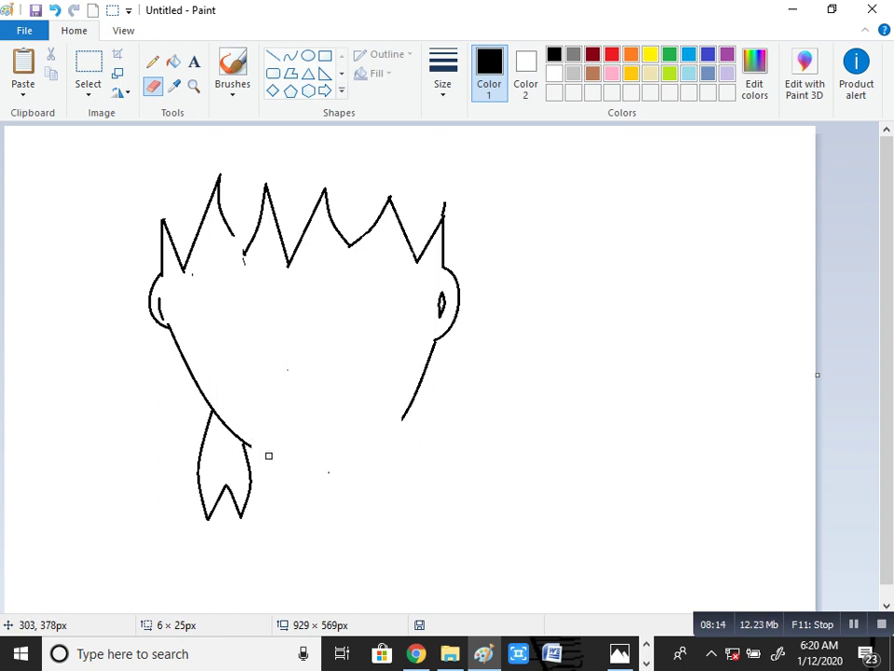
left_click_drag(268, 456, 336, 476)
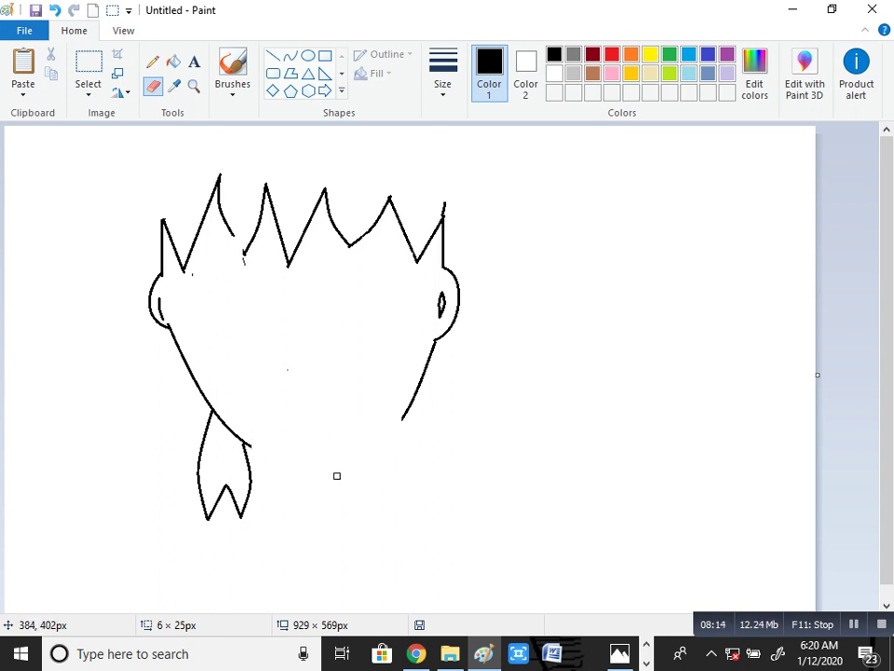
- Redraw the chin outline between the hanging lock and the right cheek with a downward curve about 182 px wide
left_click(291, 56)
mouse_move(246, 445)
left_mouse_down()
mouse_move(290, 450)
mouse_move(403, 417)
mouse_move(322, 432)
mouse_move(326, 454)
mouse_move(304, 465)
mouse_move(314, 476)
mouse_move(315, 466)
left_mouse_up()
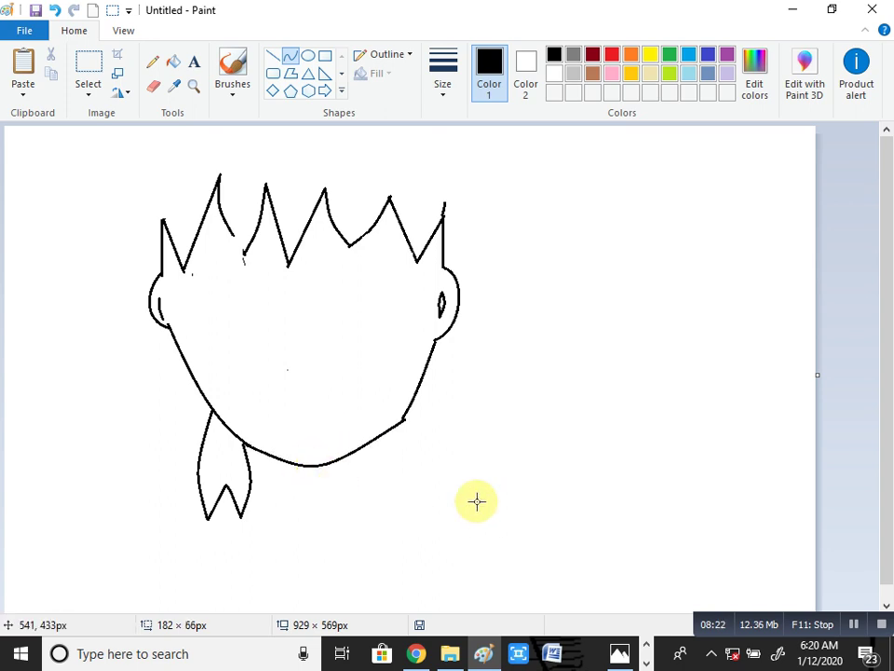
left_click_drag(364, 447, 366, 468)
left_click(858, 449)
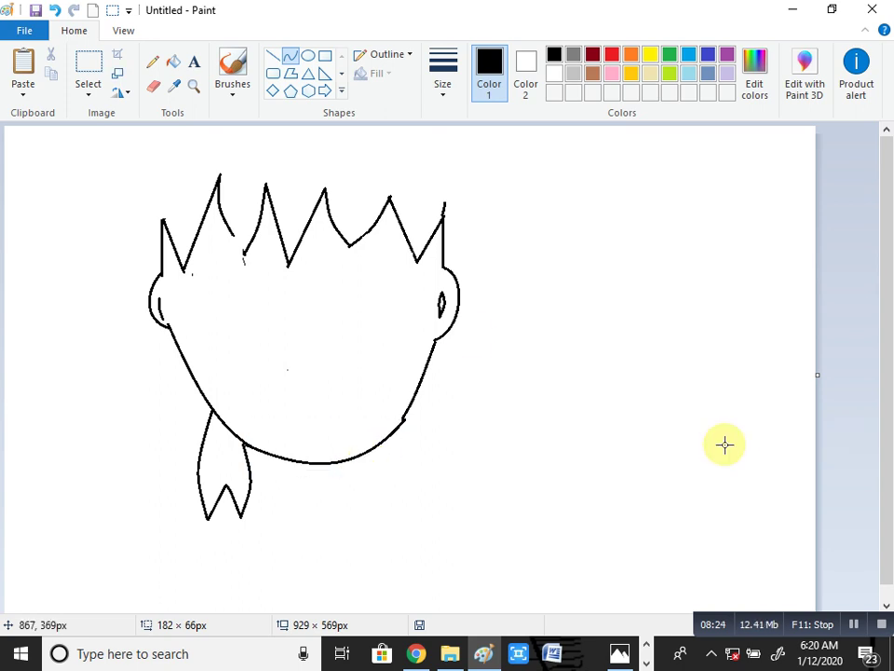
- Draw the two sides of a lock hanging from the right cheek with curves about 27 × 93 px and 47 × 113 px
left_click(423, 380)
left_click_drag(423, 380, 419, 419)
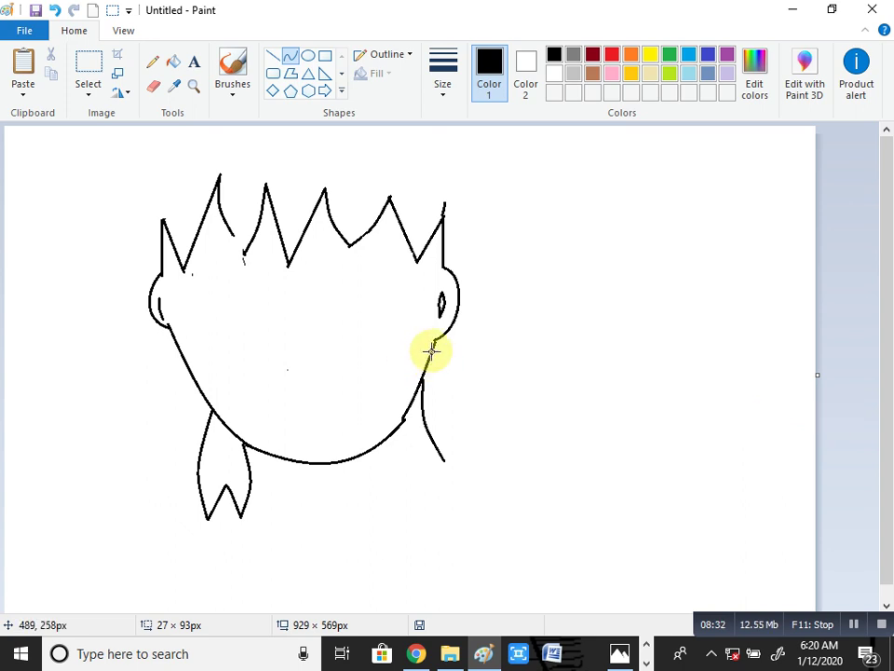
left_click_drag(431, 350, 472, 449)
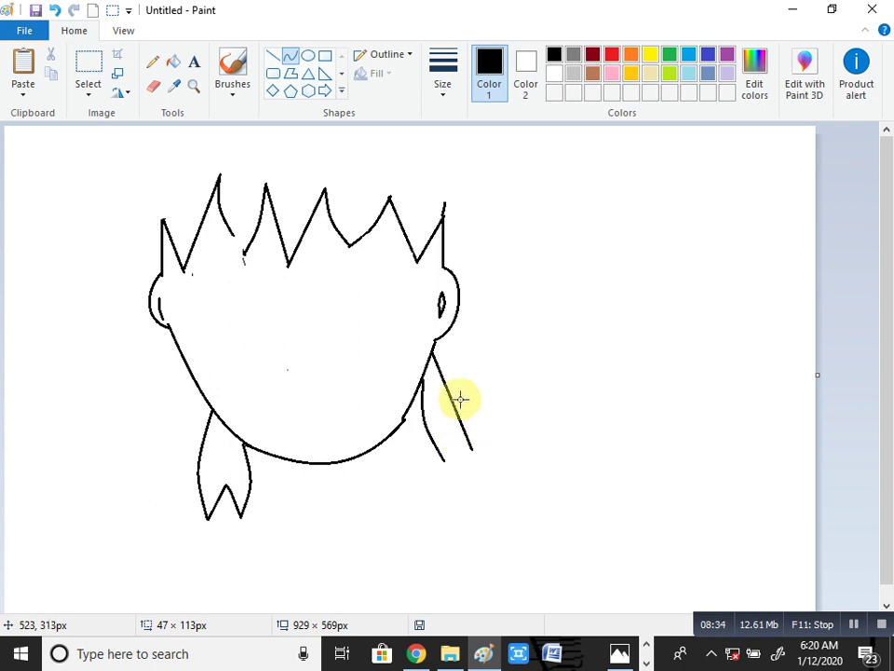
left_click_drag(451, 394, 471, 373)
left_click(471, 374)
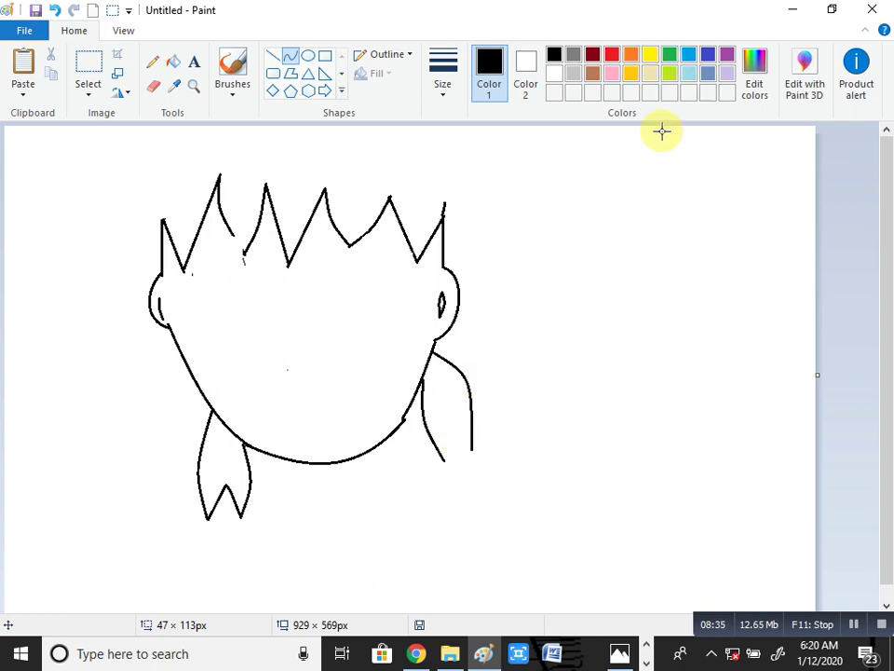
left_click(858, 279)
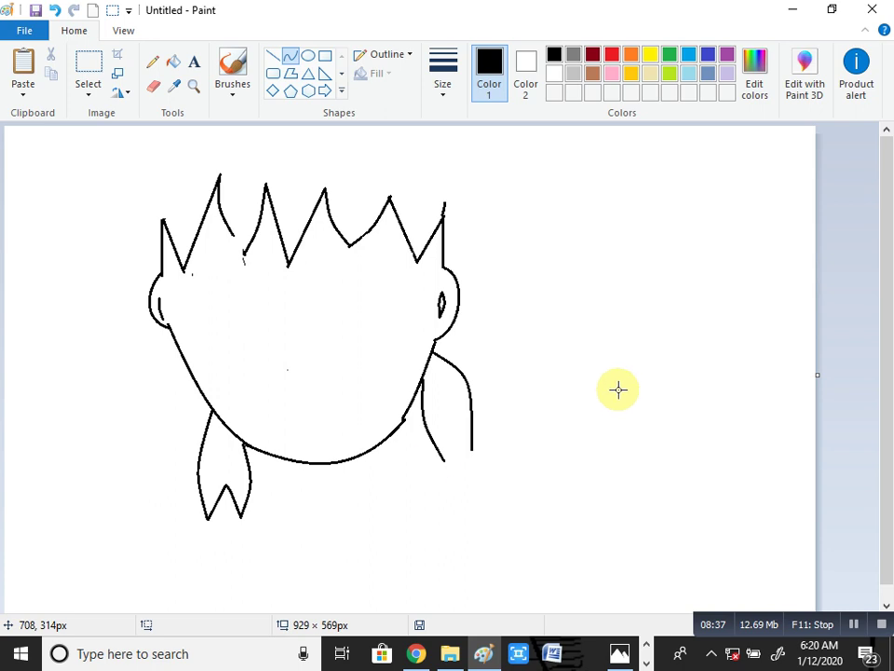
- Fork the right lock's tip with curves about 10 × 44 px and 21 × 30 px, and close the fringe gap with a 16 × 24 px stroke
left_click_drag(443, 462, 453, 425)
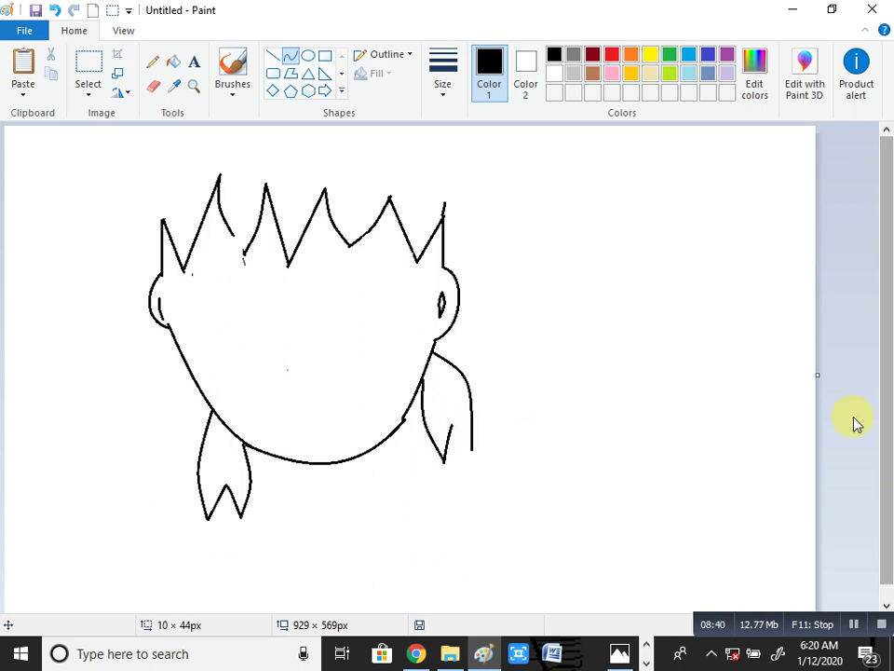
mouse_move(451, 425)
left_mouse_down()
mouse_move(470, 449)
mouse_move(457, 438)
mouse_move(463, 432)
left_mouse_up()
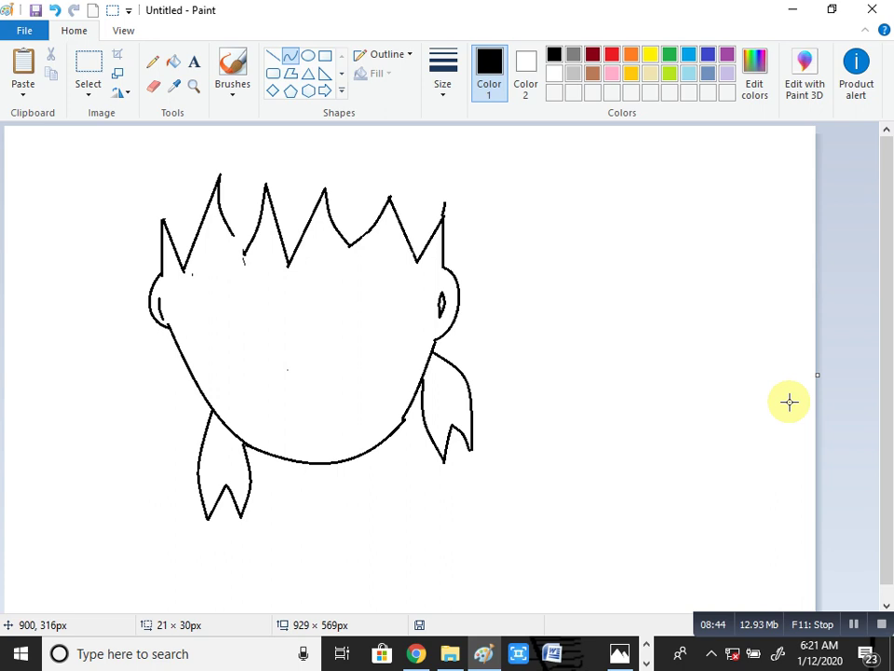
left_click_drag(469, 446, 475, 449)
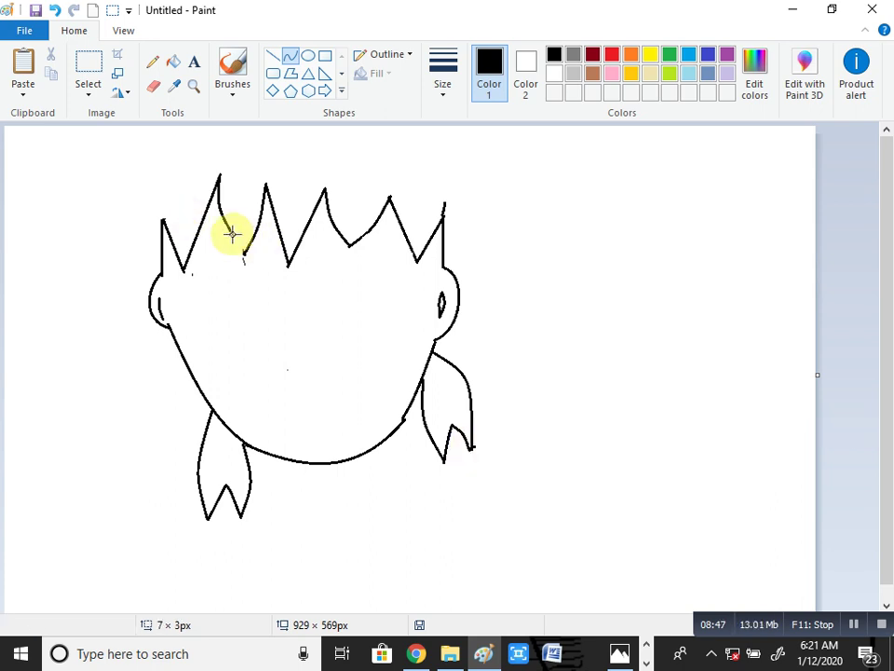
left_click_drag(230, 232, 245, 253)
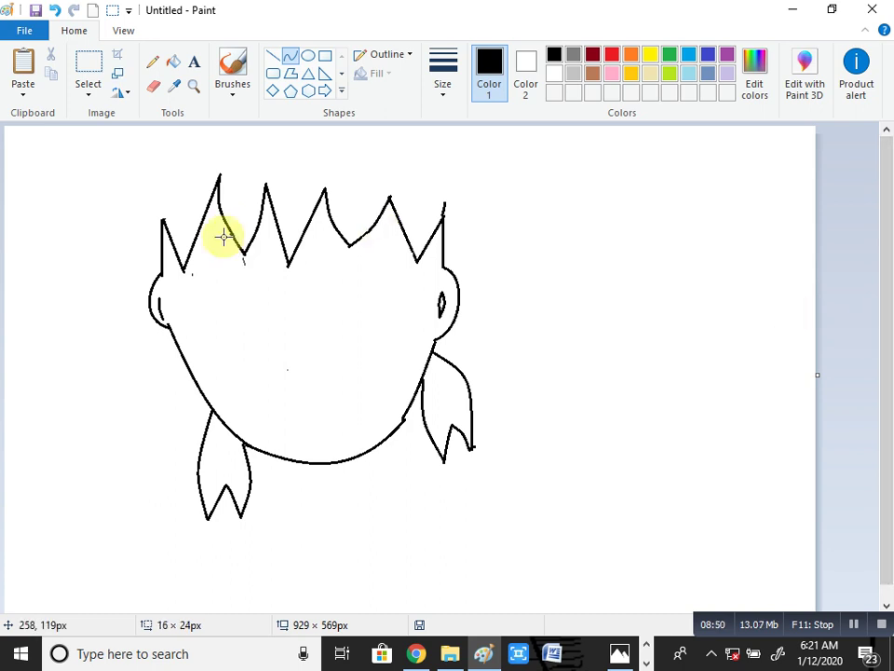
- Try a crown outline above the fringe with two curves, the wider about 277 × 77 px, and undo both
left_click_drag(161, 221, 213, 157)
left_click_drag(191, 175, 449, 177)
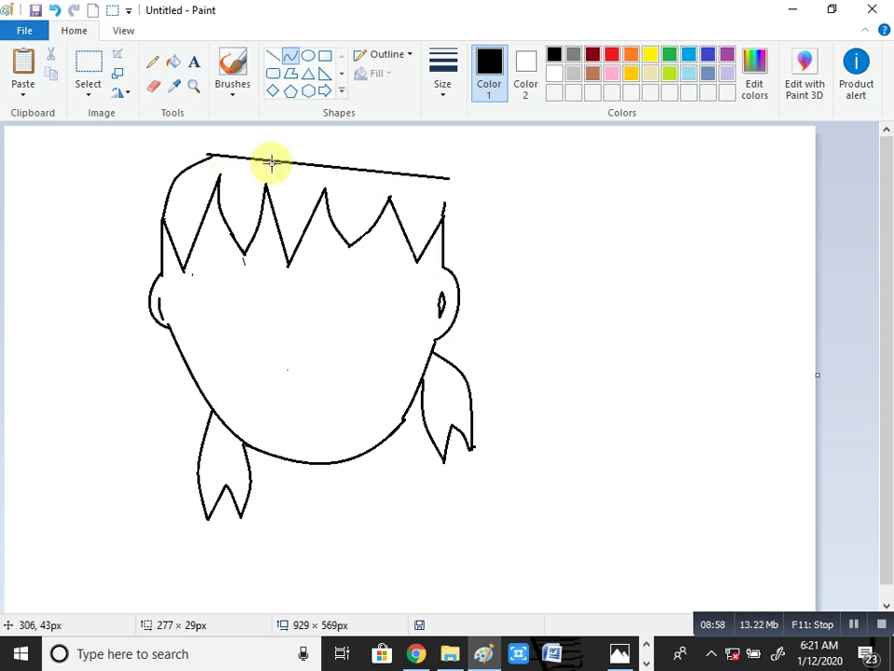
left_click_drag(271, 163, 338, 113)
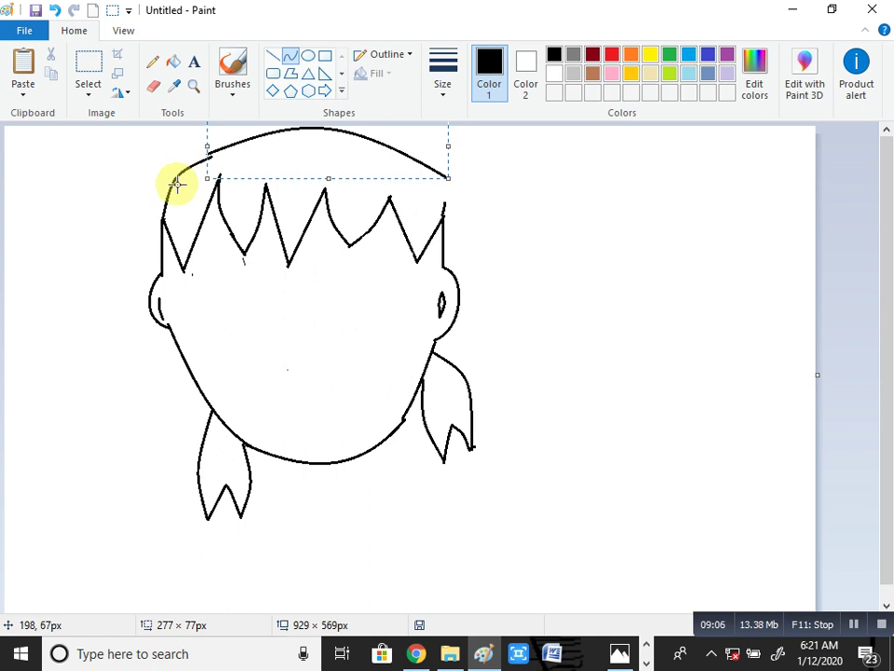
left_click_drag(176, 186, 174, 302)
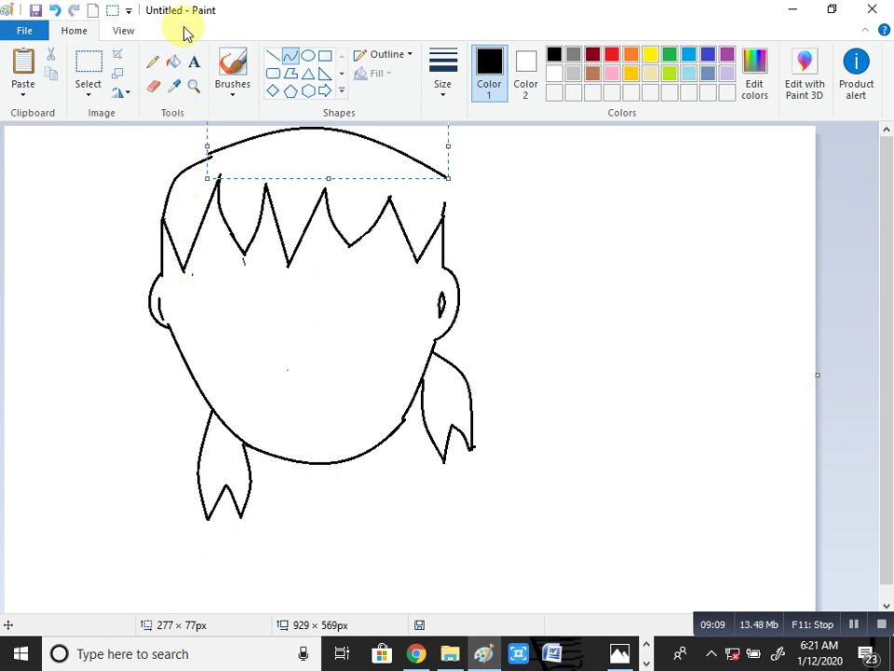
left_click(146, 93)
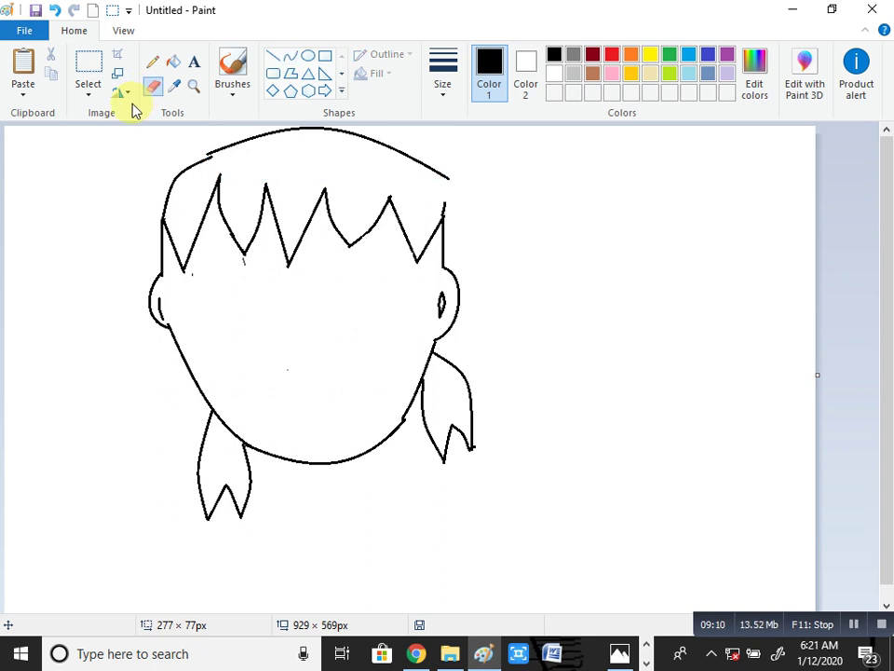
key("ctrl+z")
key("ctrl+z")
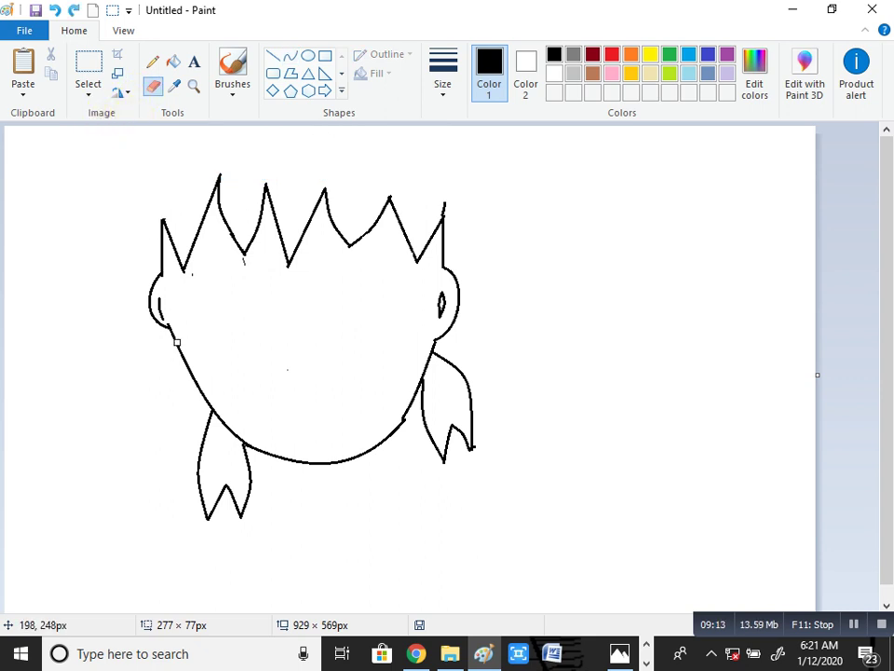
- Erase the left cheek outline below the ear and redraw it as a rounder curve about 33 × 68 px
left_click_drag(175, 348, 199, 392)
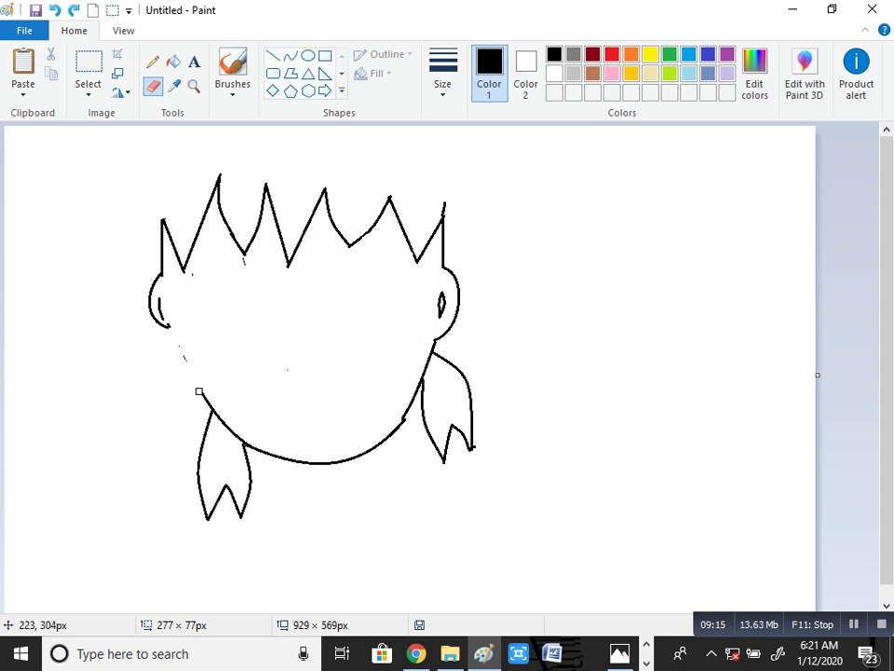
left_click(292, 55)
mouse_move(169, 328)
left_mouse_down()
mouse_move(197, 387)
mouse_move(182, 356)
mouse_move(167, 358)
mouse_move(184, 365)
left_mouse_up()
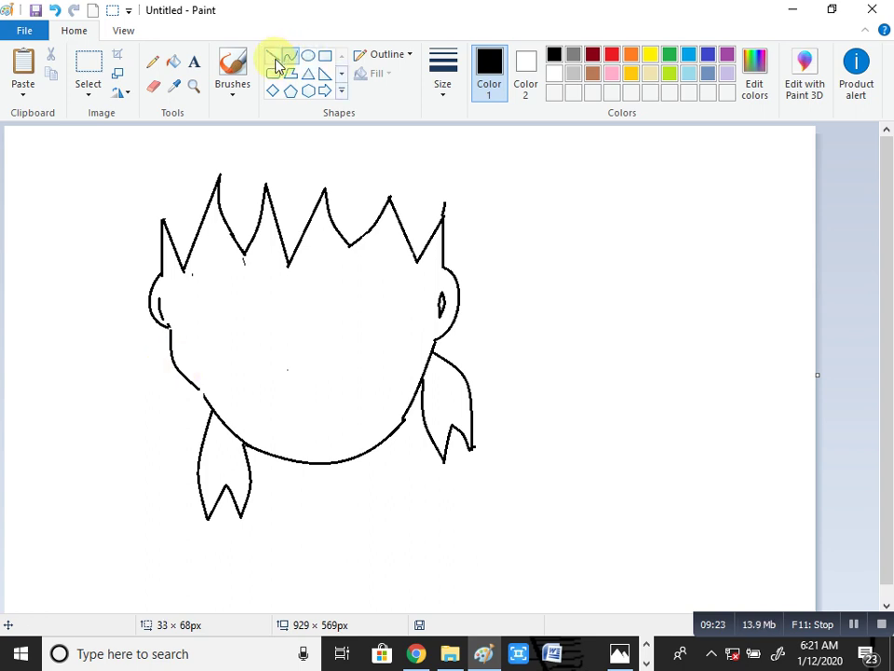
left_click(153, 61)
left_click(444, 93)
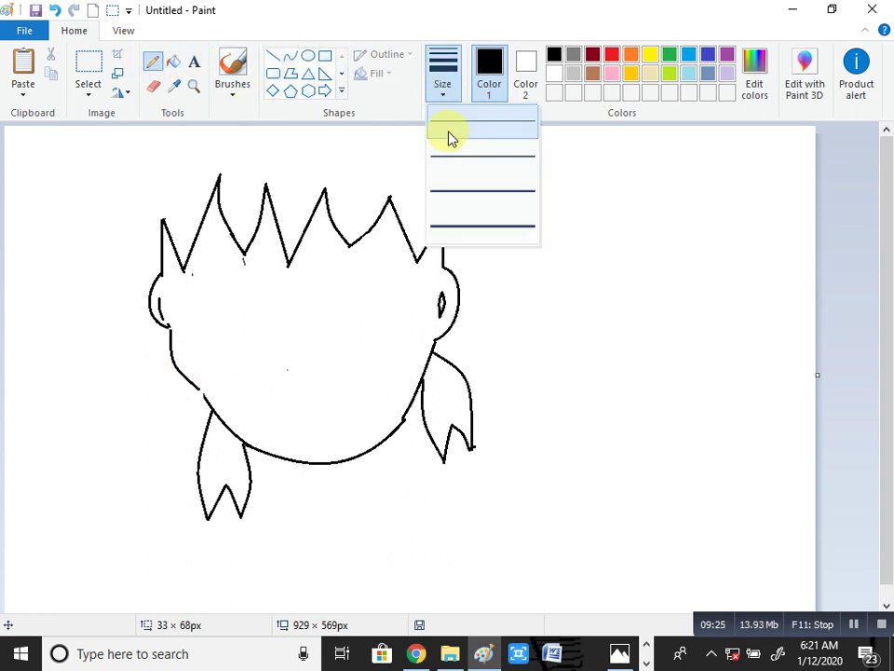
left_click(449, 237)
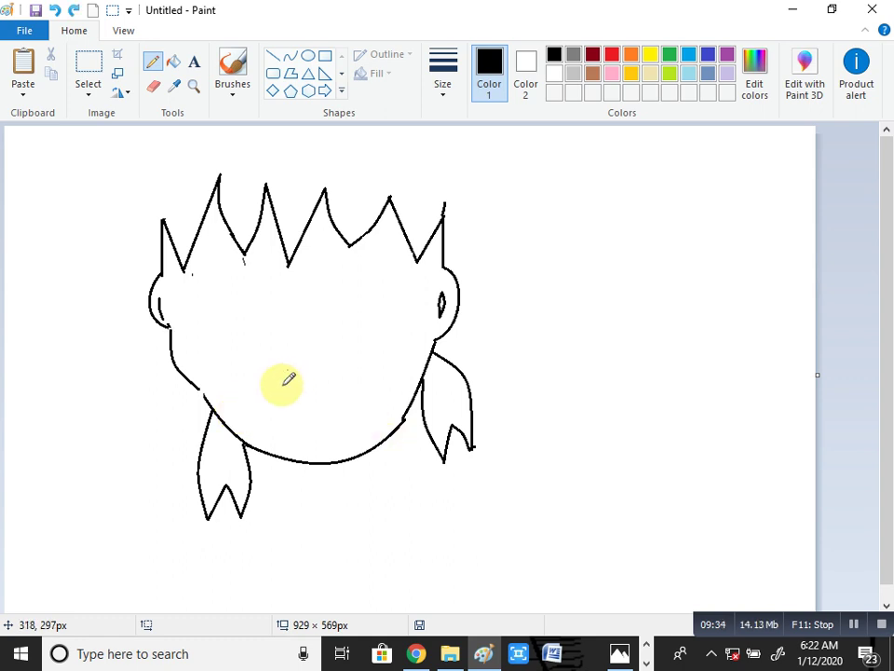
- Close the gap below the left ear with a line about 3 × 9 px and try a 9 × 11 px line at the gap above the lock
left_click(273, 60)
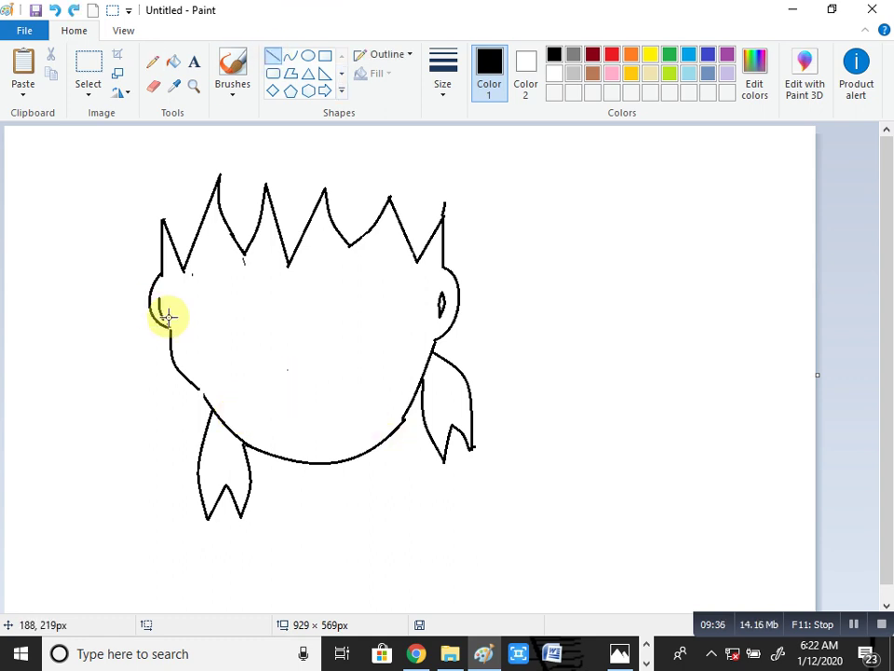
mouse_move(169, 322)
left_mouse_down()
mouse_move(171, 343)
mouse_move(168, 329)
left_mouse_up()
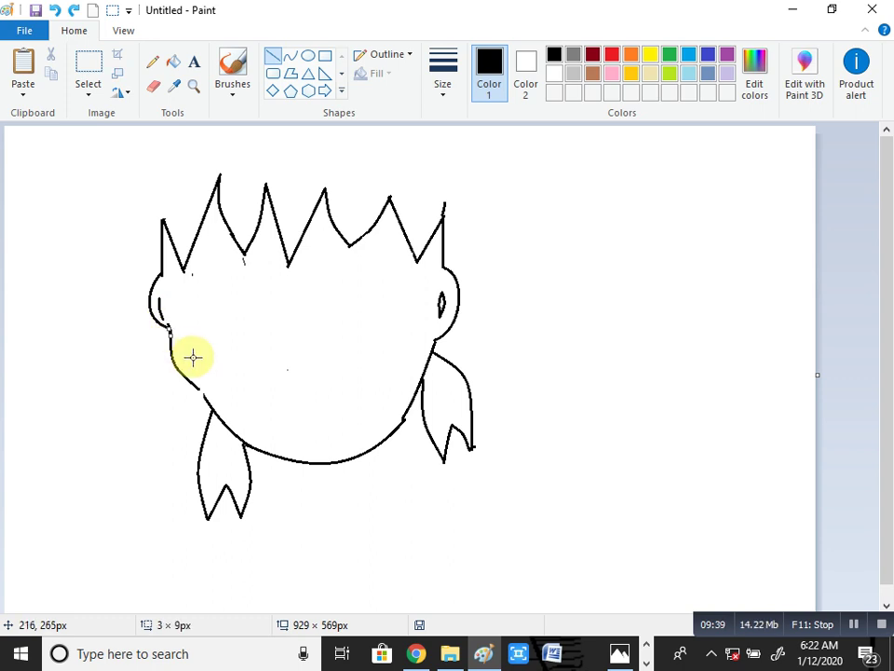
left_click_drag(199, 387, 206, 396)
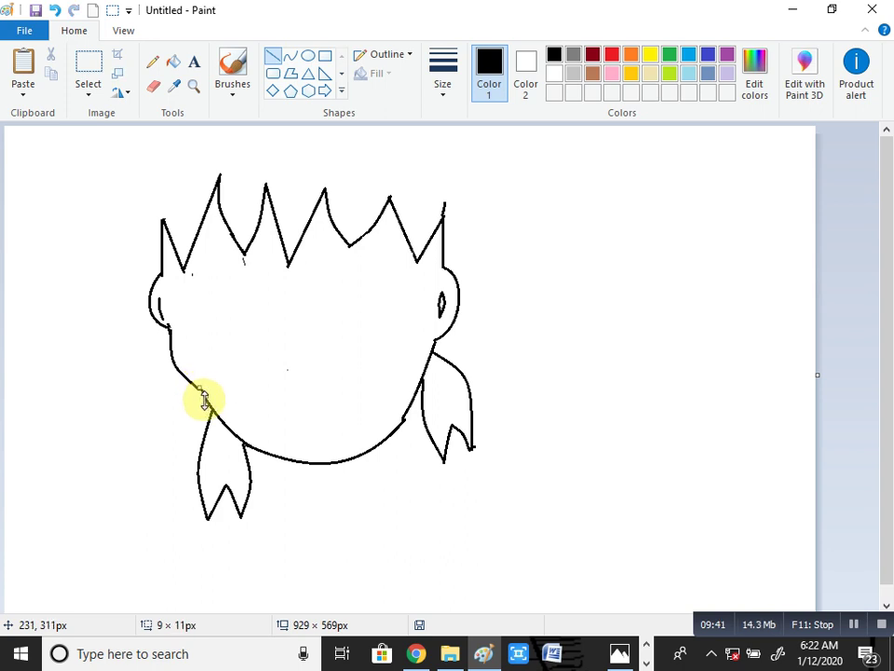
left_click_drag(175, 361, 202, 417)
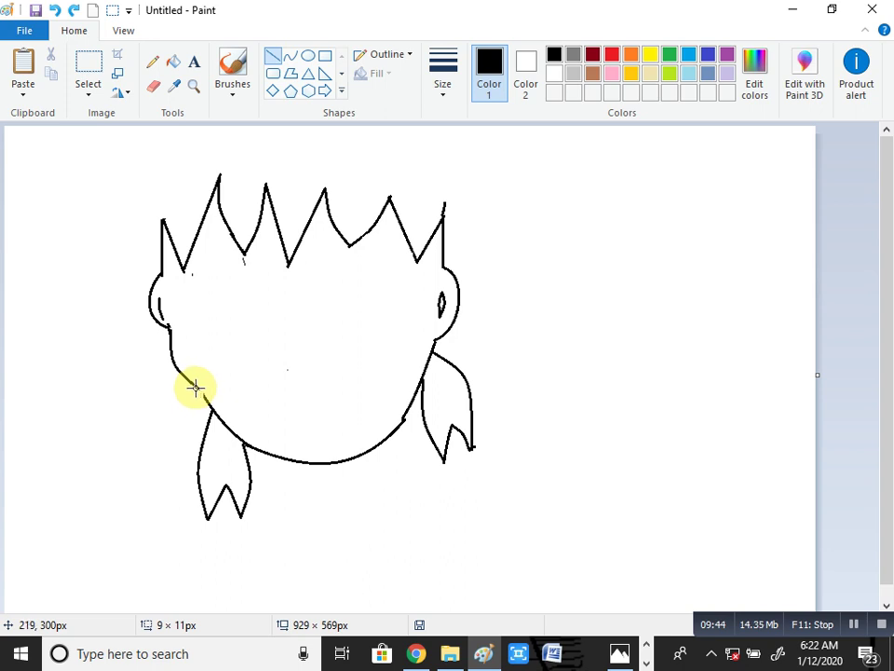
- Try a straight line about 255 × 3 px across the lower face between the cheeks and undo it
left_click(197, 391)
left_click_drag(197, 391, 422, 390)
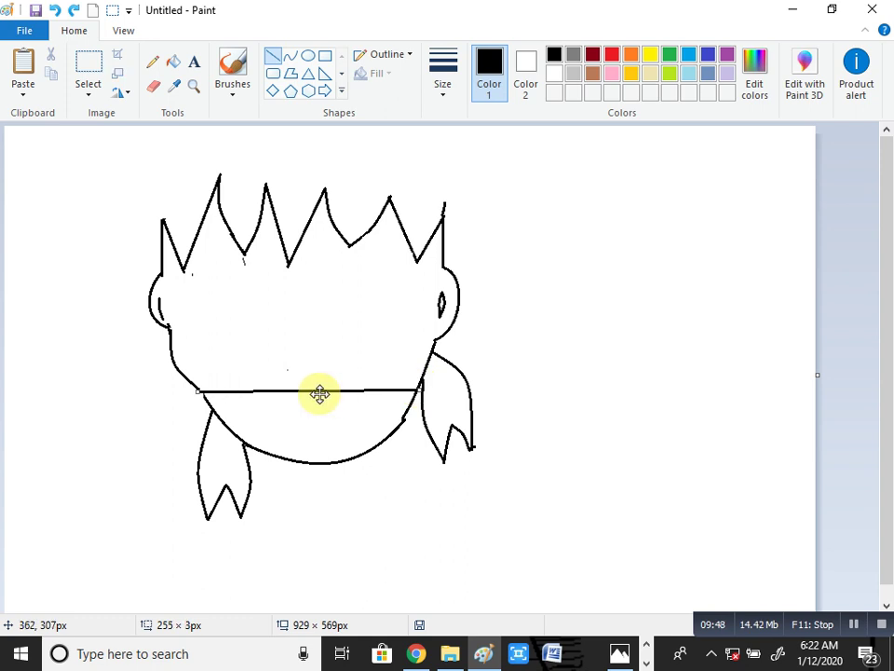
key("ctrl+z")
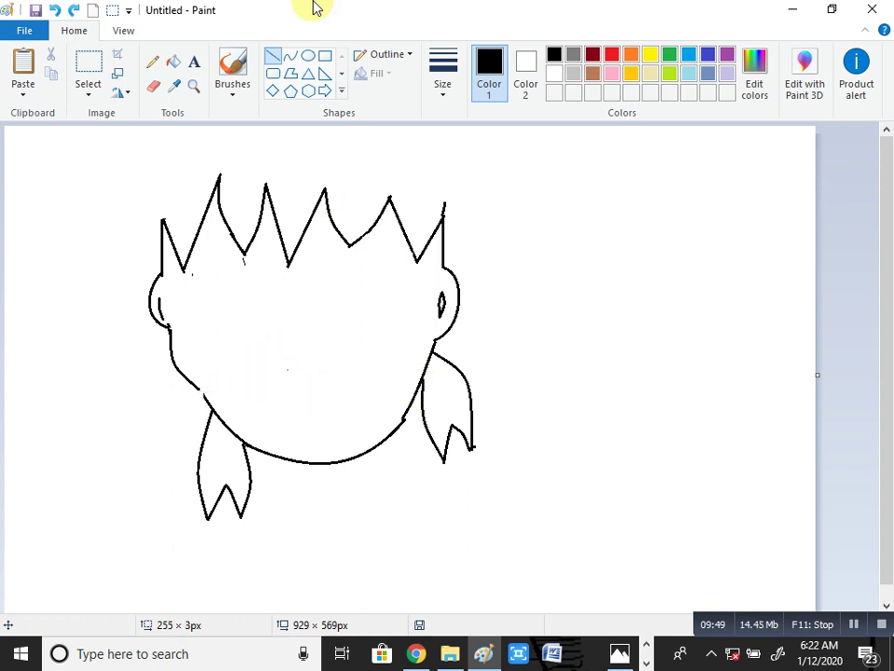
- Draw a higher chin curve from the left cheek to the right cheek, stretched to about 255 × 97 px
left_click(289, 55)
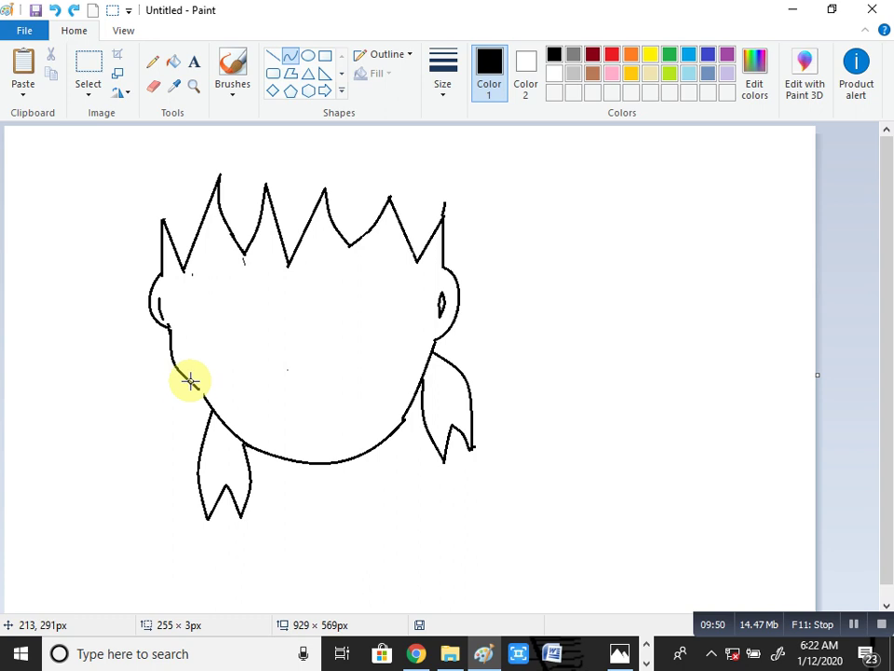
left_click_drag(196, 390, 412, 386)
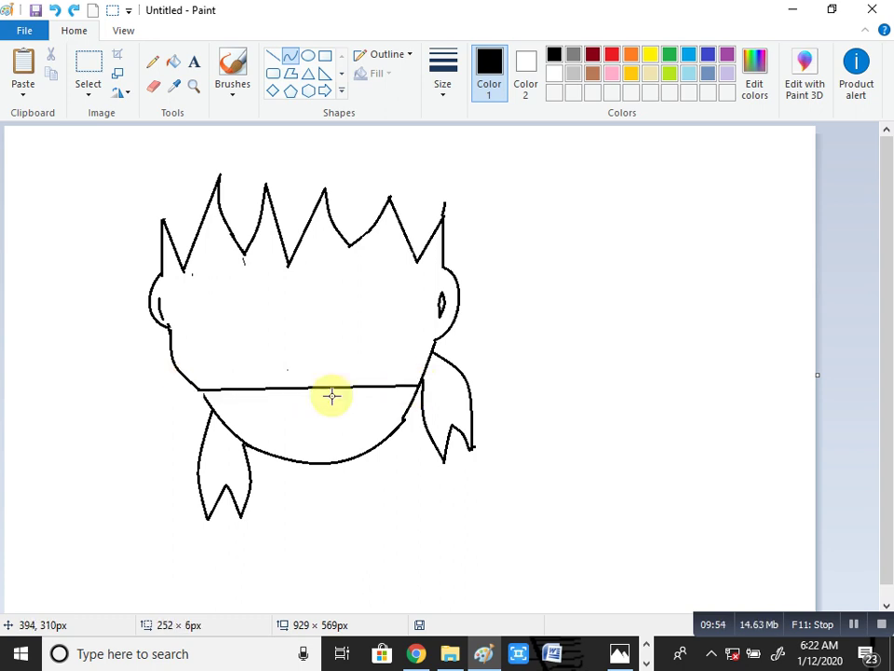
left_click_drag(322, 386, 320, 458)
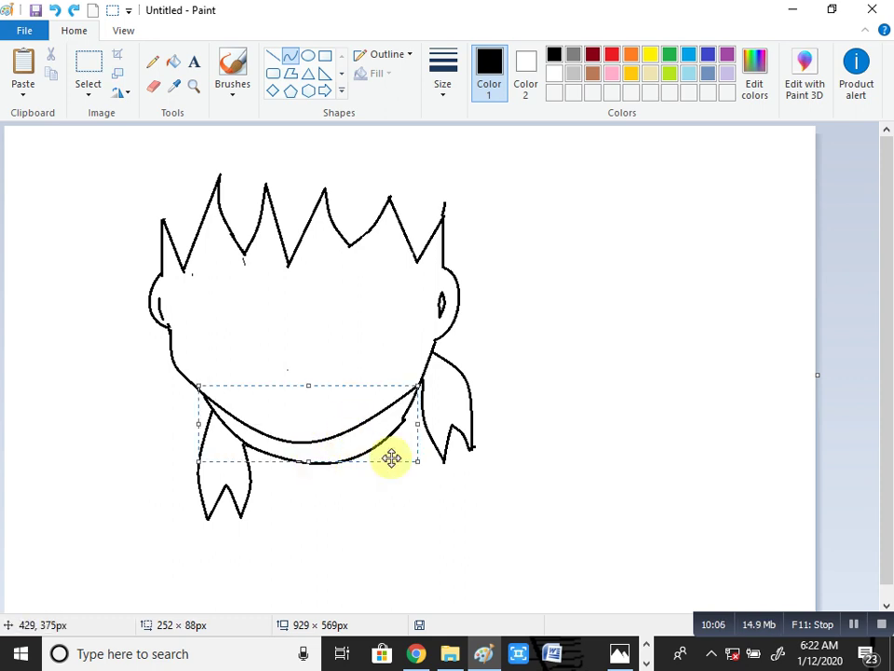
left_click_drag(417, 462, 419, 429)
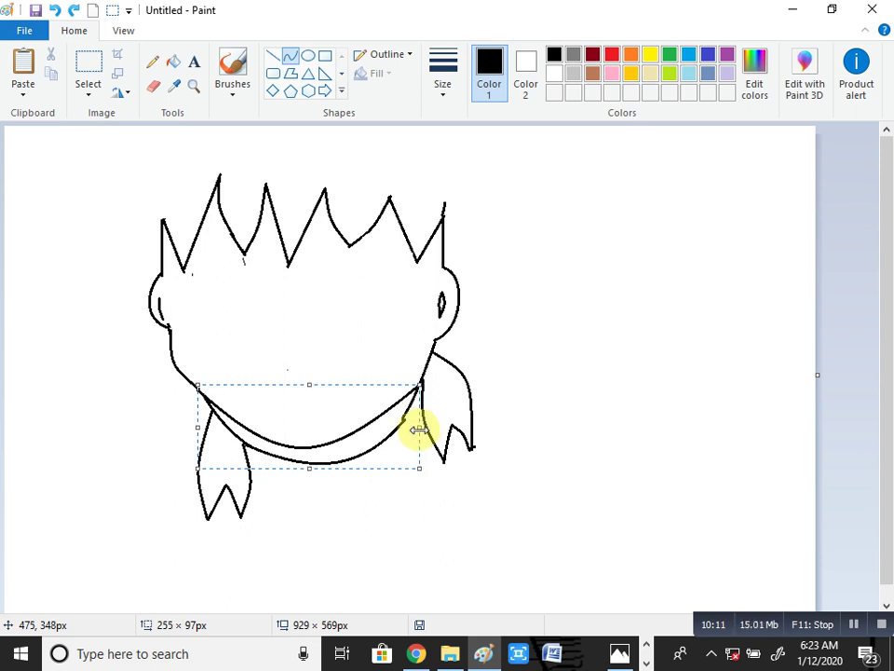
left_click(630, 440)
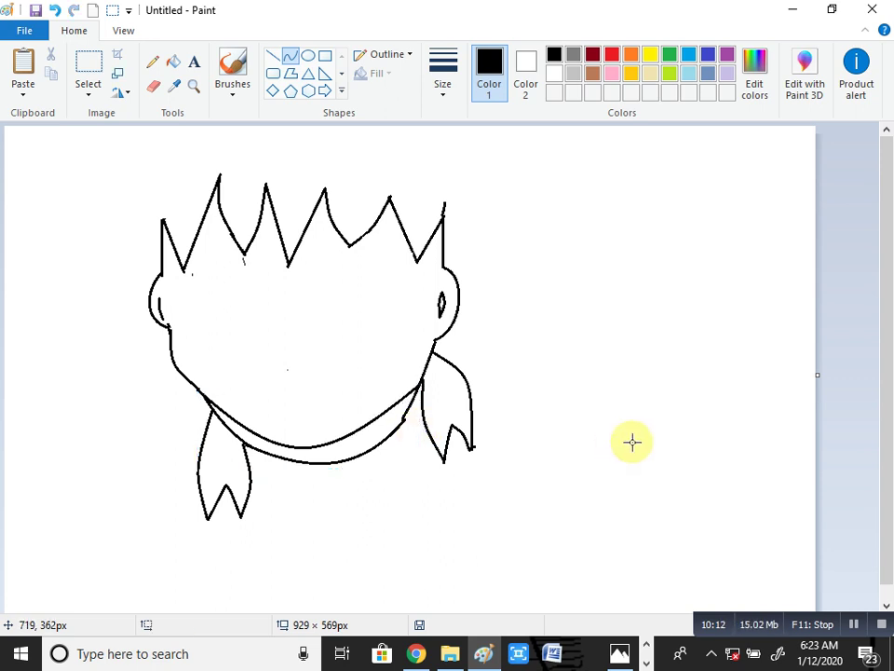
- Erase the forked lock below the left jaw and the lower chin outline
left_click(155, 87)
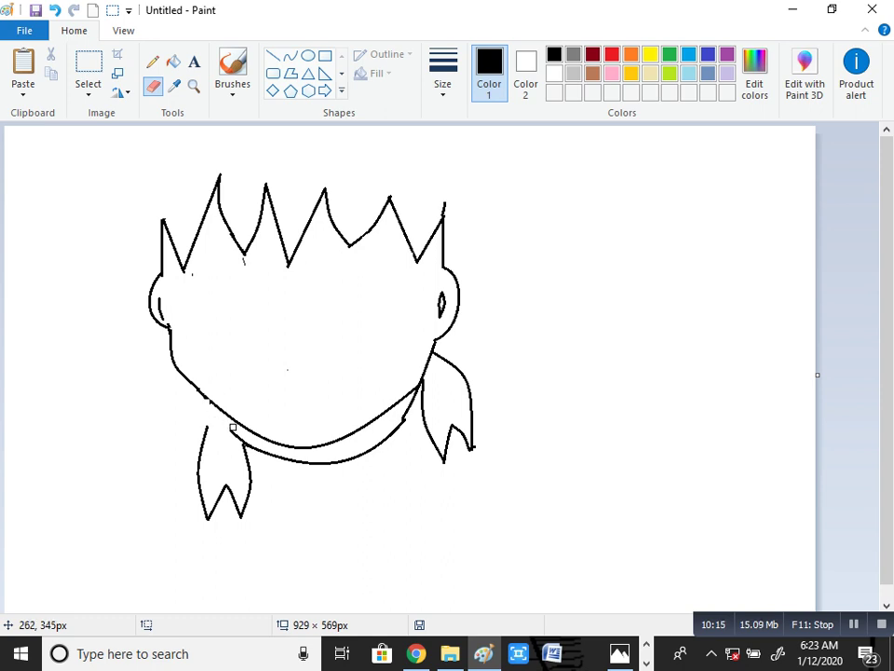
mouse_move(233, 428)
left_mouse_down()
mouse_move(322, 460)
mouse_move(299, 463)
mouse_move(354, 460)
mouse_move(411, 407)
mouse_move(396, 428)
mouse_move(407, 413)
mouse_move(357, 449)
mouse_move(319, 462)
mouse_move(202, 463)
mouse_move(228, 441)
mouse_move(182, 429)
mouse_move(177, 455)
mouse_move(204, 438)
mouse_move(191, 453)
mouse_move(226, 520)
left_mouse_up()
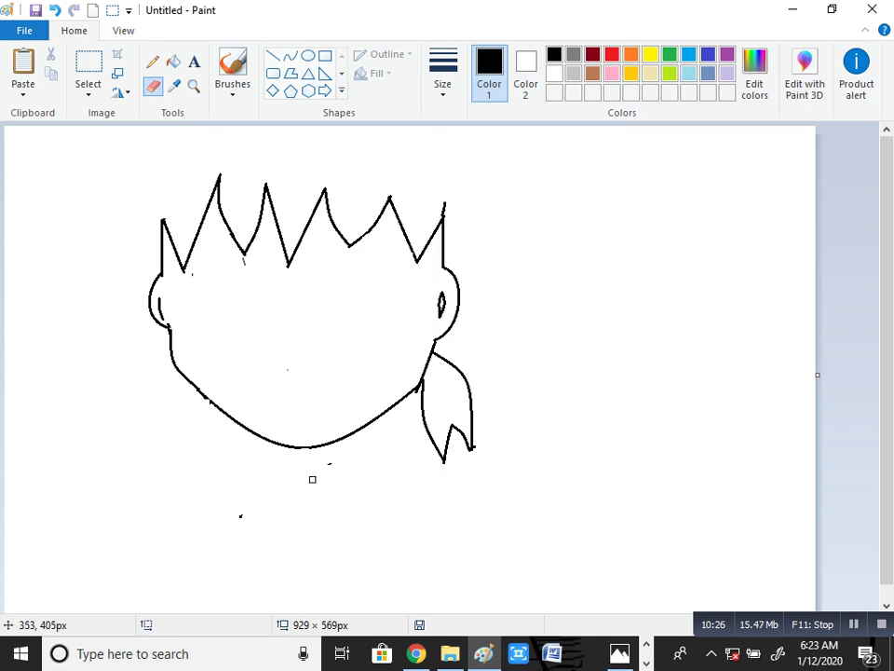
mouse_move(246, 517)
left_mouse_down()
mouse_move(215, 517)
mouse_move(241, 504)
left_mouse_up()
- Erase the chin curve, both cheek lines and the forked lock beside the right jaw
mouse_move(358, 429)
left_mouse_down()
mouse_move(319, 441)
mouse_move(229, 422)
left_mouse_up()
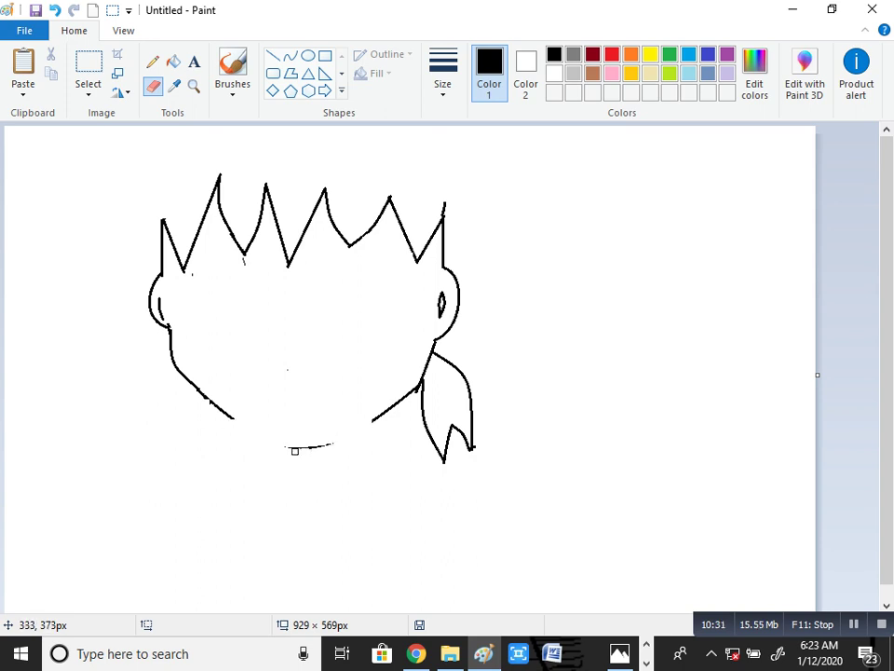
left_click_drag(197, 389, 221, 417)
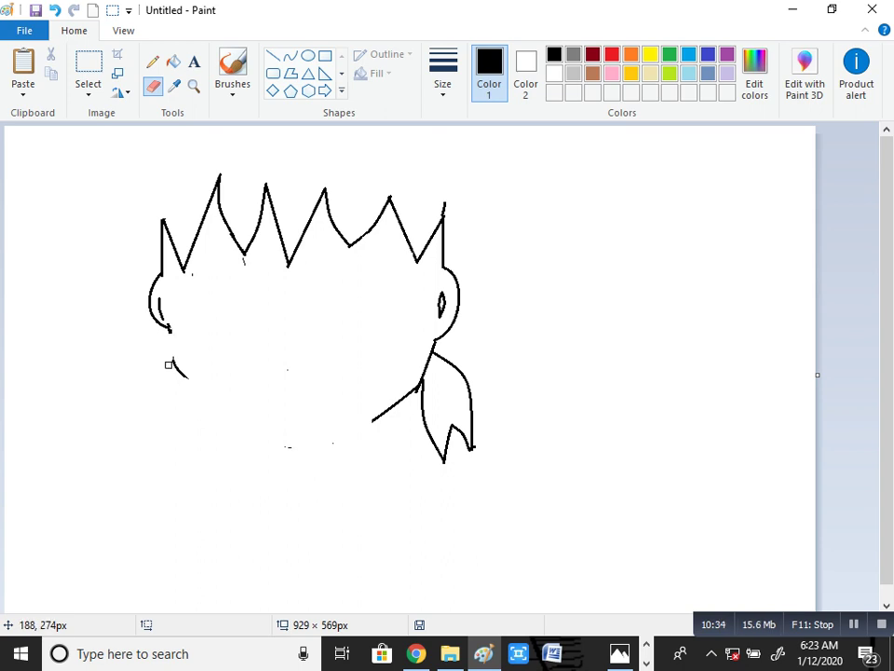
left_click_drag(169, 365, 189, 373)
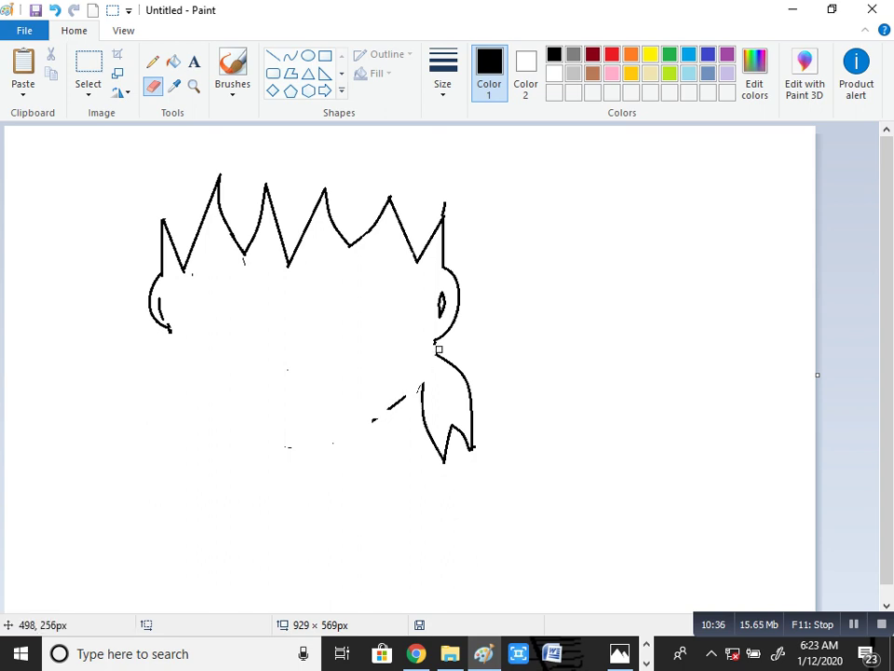
left_click_drag(424, 398, 431, 372)
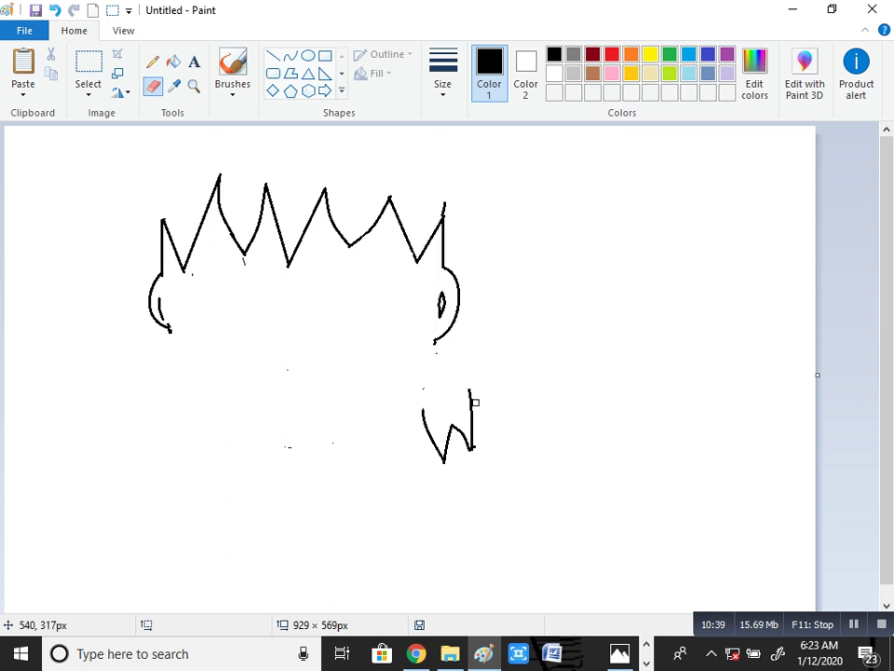
left_click_drag(475, 403, 473, 438)
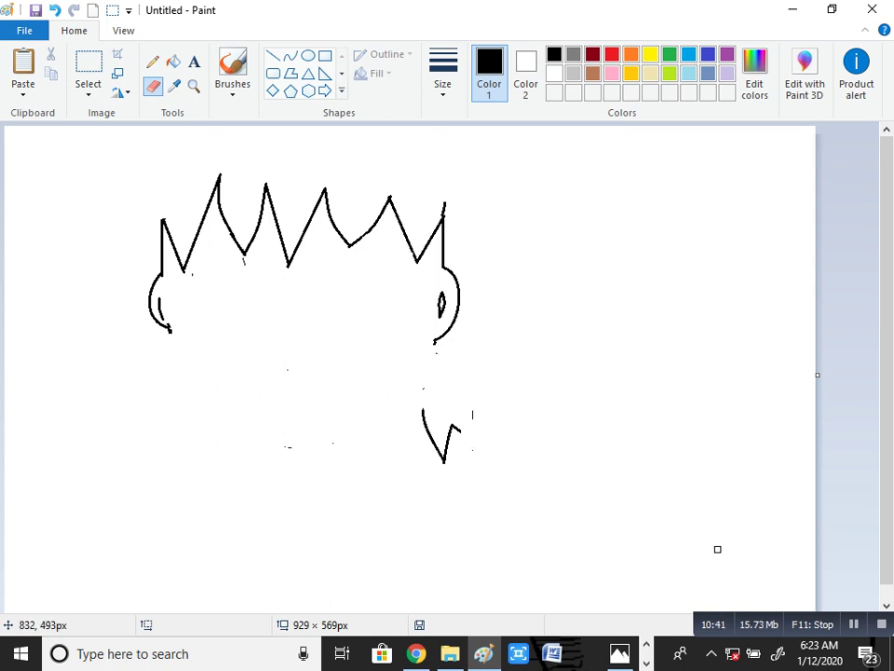
left_click(853, 623)
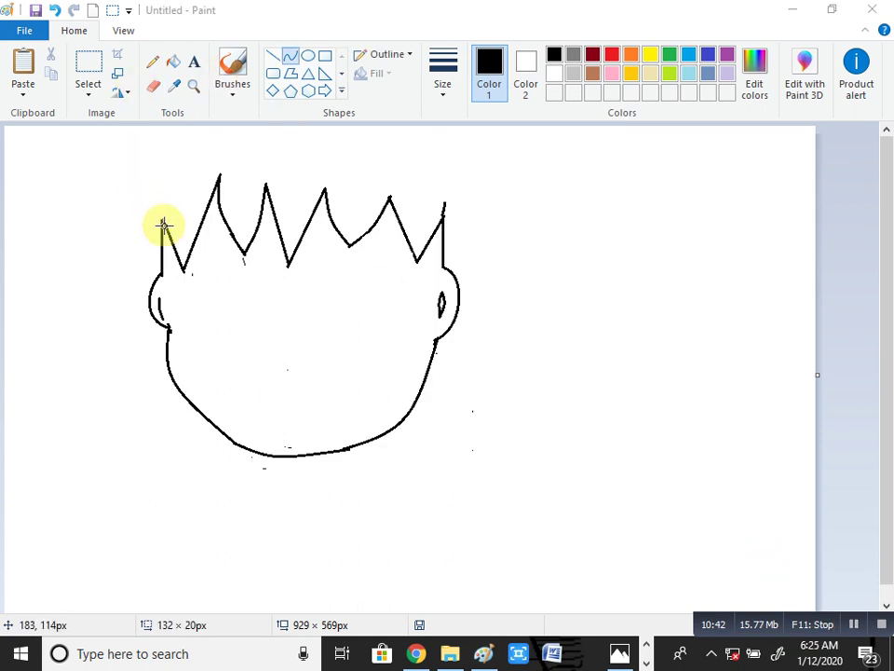
- Try a crown outline built from three curves, about 56 × 78, 249 × 47 and 42 × 58 px, and undo it
mouse_move(163, 220)
left_mouse_down()
mouse_move(213, 153)
mouse_move(184, 196)
mouse_move(162, 189)
mouse_move(169, 177)
left_mouse_up()
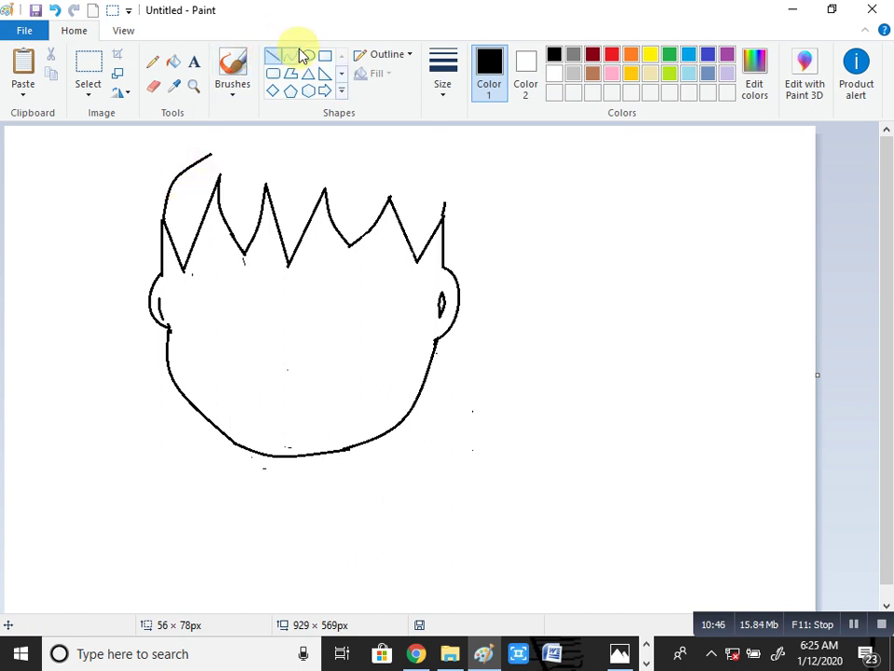
left_click_drag(204, 154, 420, 165)
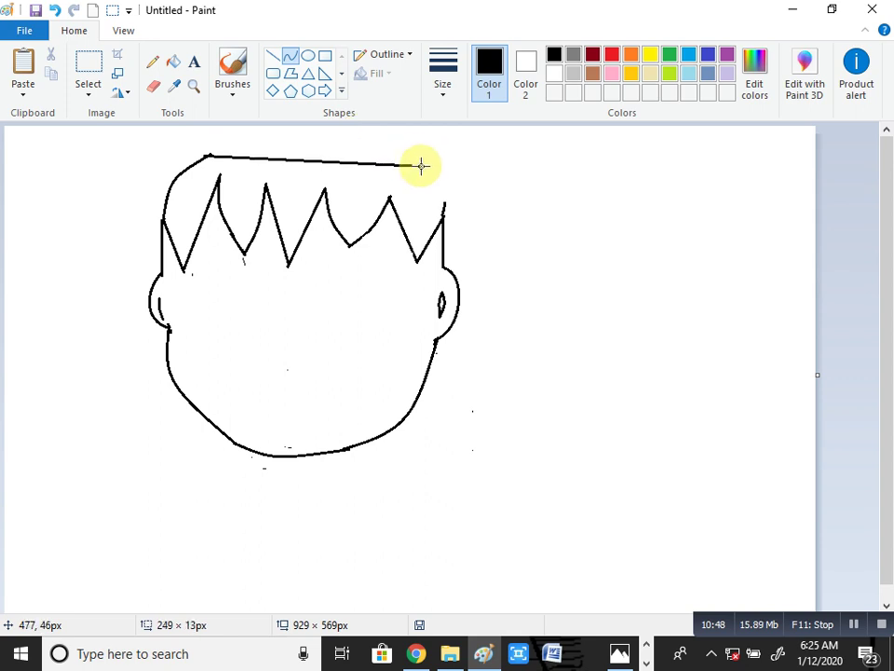
left_click_drag(247, 156, 331, 124)
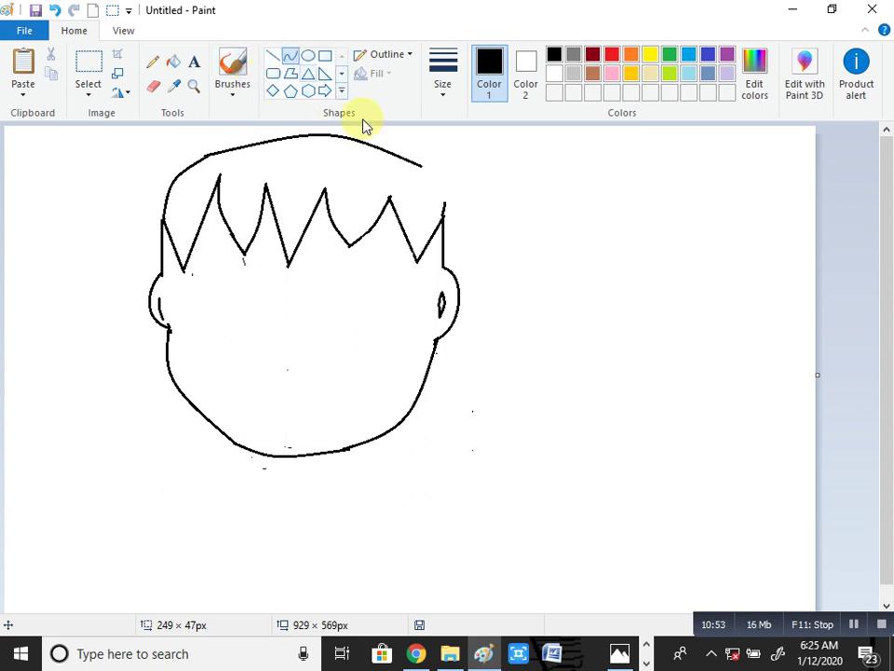
left_click_drag(410, 165, 431, 172)
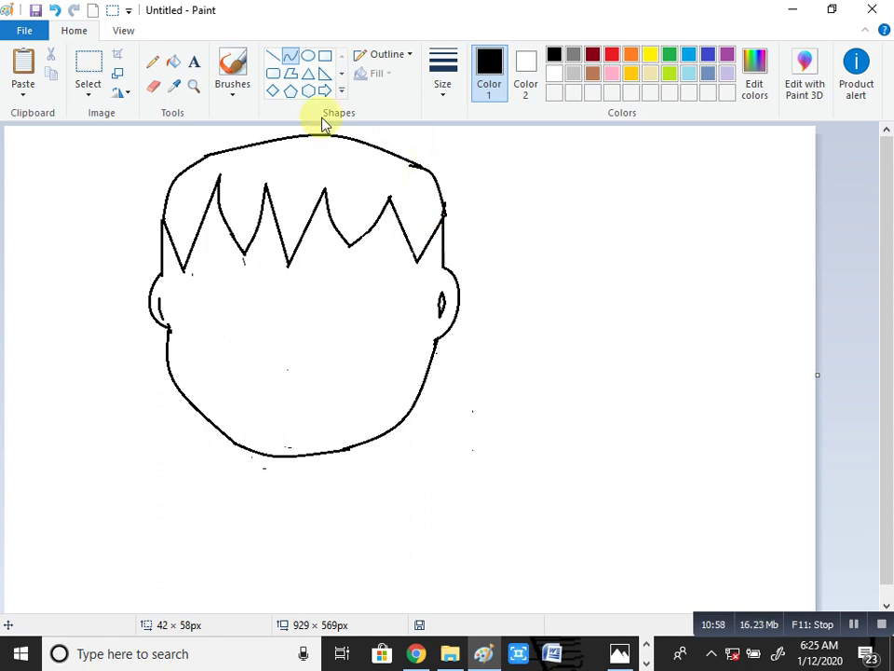
key("ctrl+z")
key("ctrl+z")
key("ctrl+z")
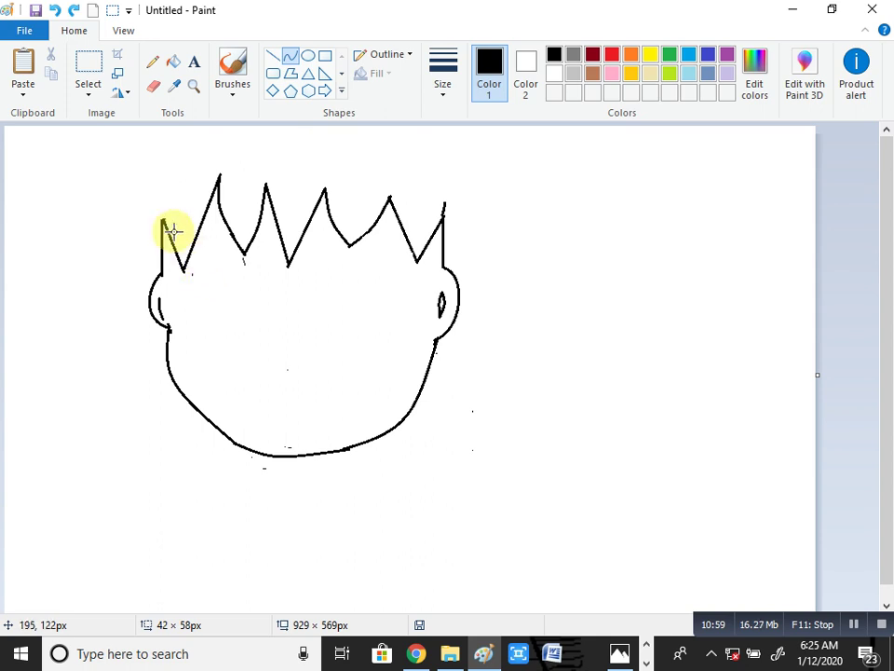
- Draw a single crown arc from the leftmost to the rightmost end of the fringe, bent to about 328 × 141 px
mouse_move(159, 224)
left_mouse_down()
mouse_move(175, 207)
mouse_move(399, 169)
mouse_move(451, 167)
mouse_move(451, 202)
mouse_move(410, 168)
mouse_move(453, 201)
mouse_move(446, 219)
left_mouse_up()
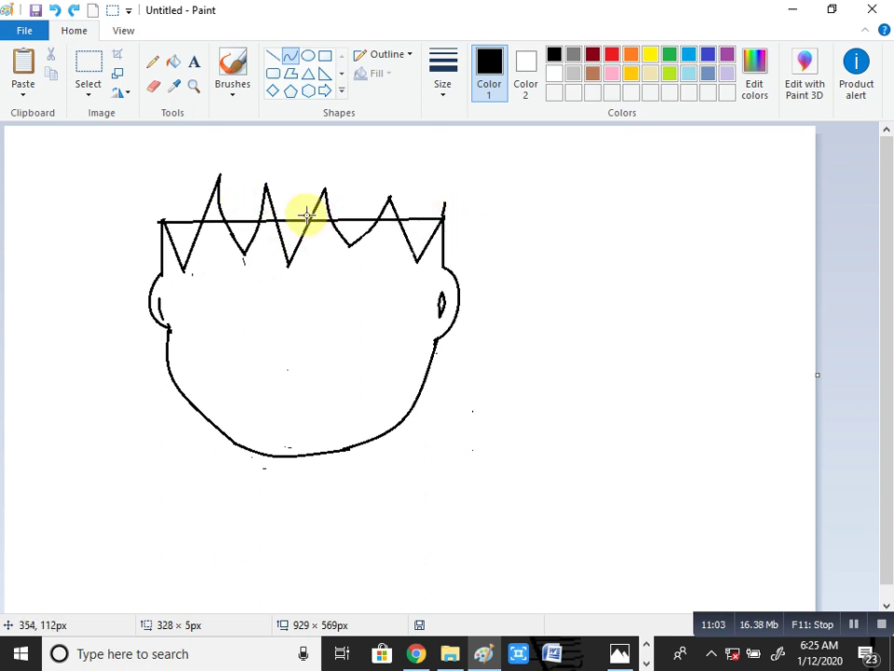
left_click_drag(299, 215, 274, 94)
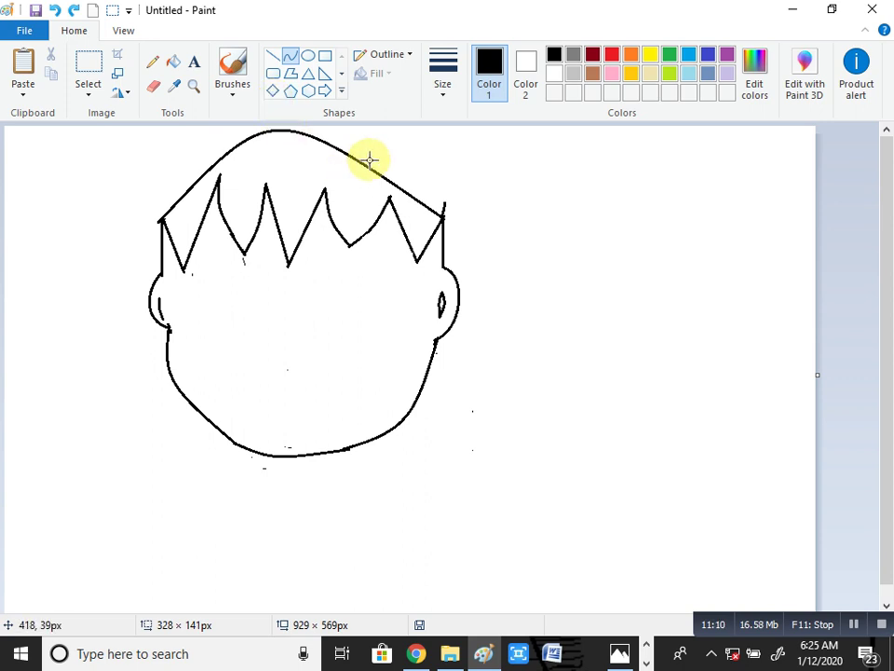
left_click_drag(370, 160, 398, 124)
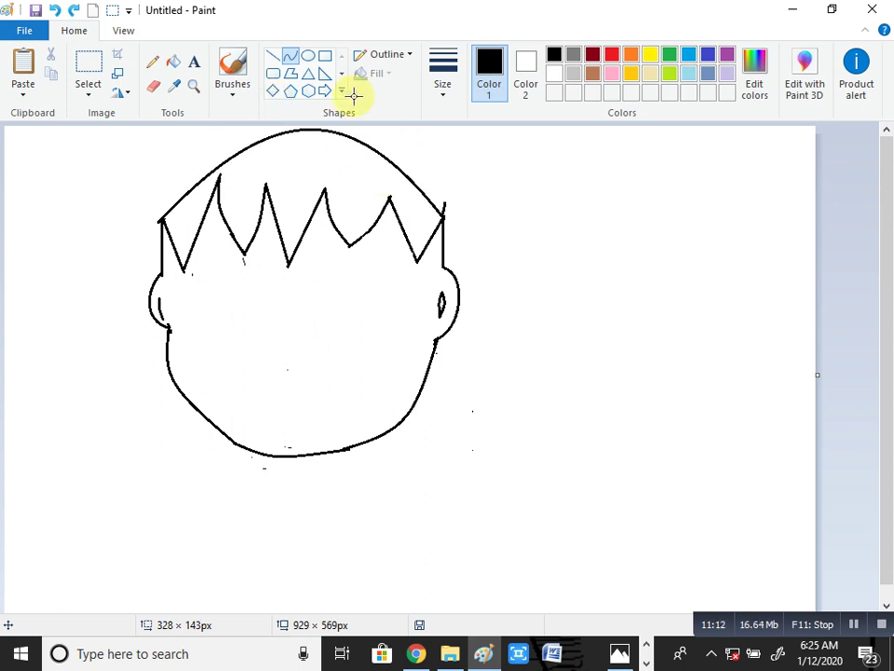
left_click_drag(354, 94, 305, 109)
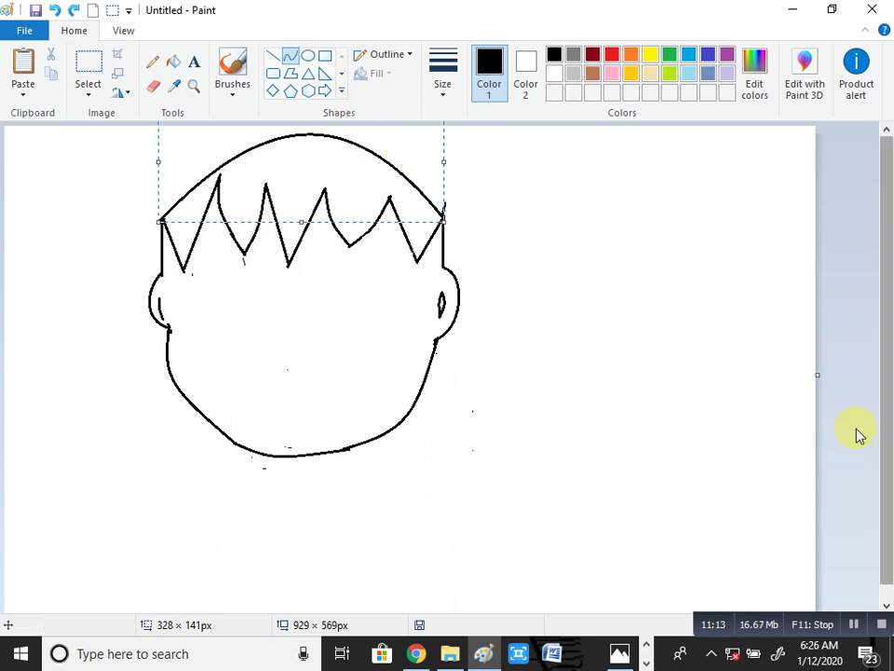
left_click(862, 593)
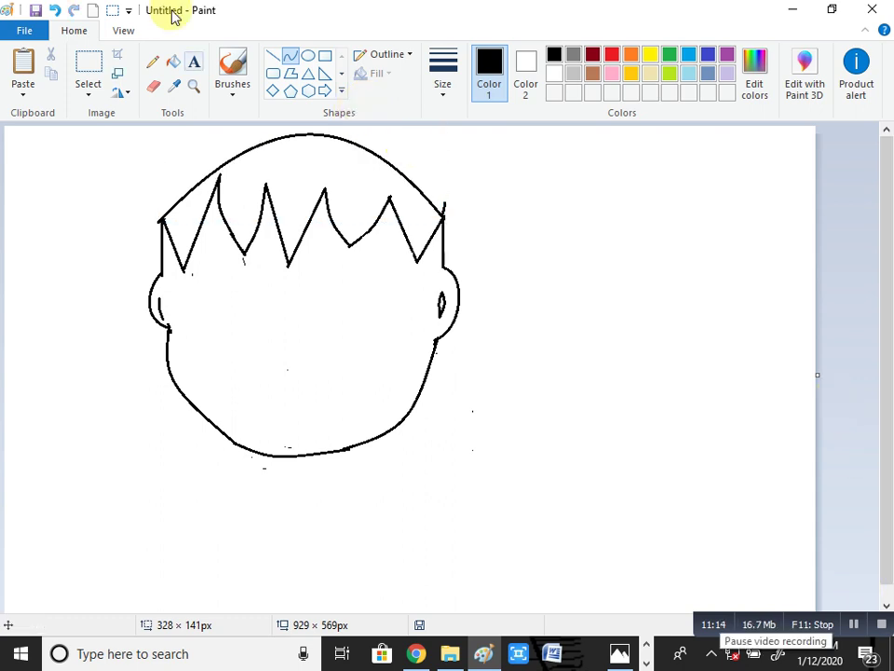
- Try filling the hair between the crown arc and the fringe with black and undo the fill
left_click(173, 62)
left_click(395, 190)
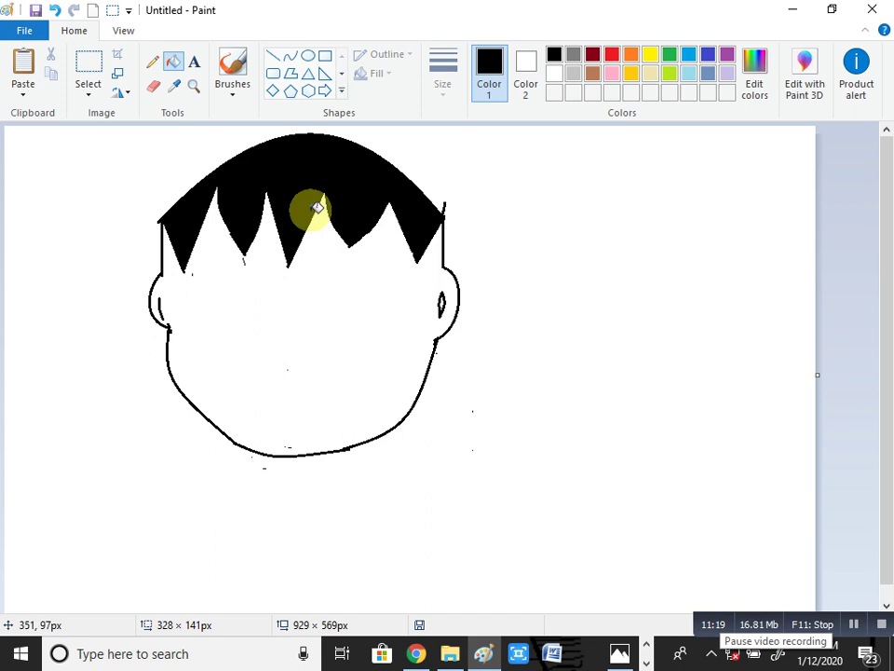
key("ctrl+z")
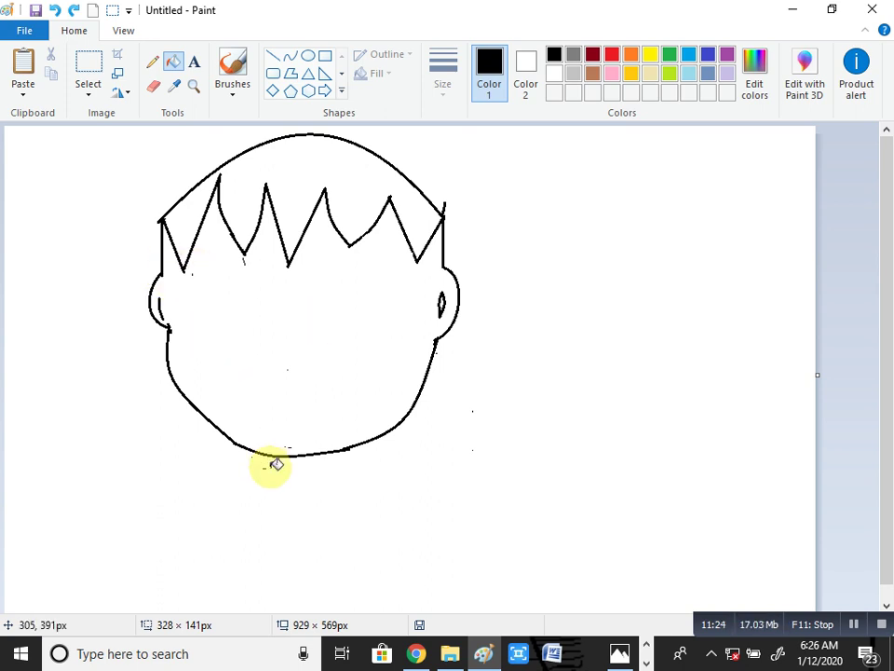
- Draw pointed locks below the left jaw, with curves about 14 × 103 and 26 × 86 px, and the right jaw, about 68 × 74 and 49 × 122 px
left_click(291, 55)
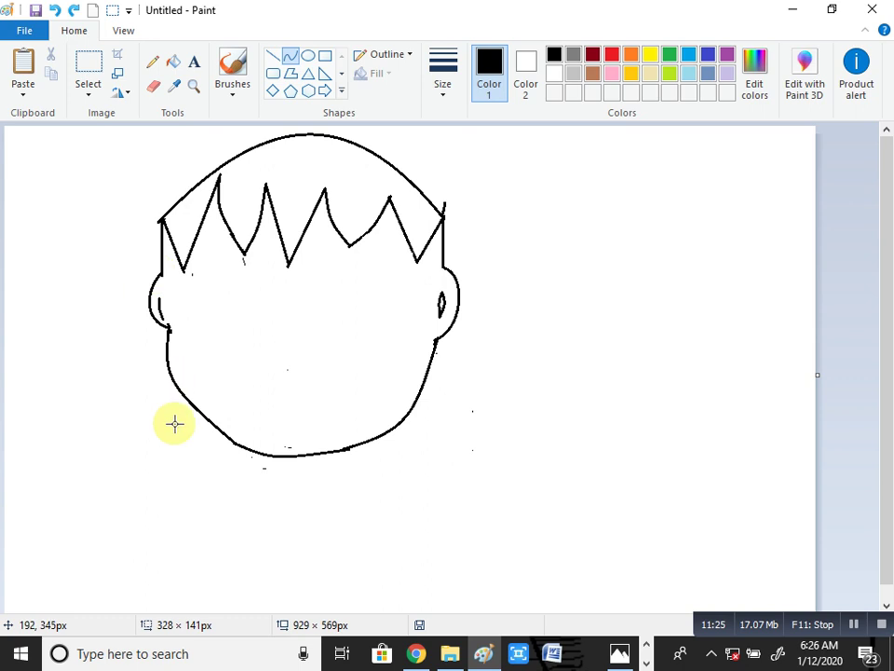
mouse_move(191, 400)
left_mouse_down()
mouse_move(210, 479)
mouse_move(201, 486)
mouse_move(173, 437)
left_mouse_up()
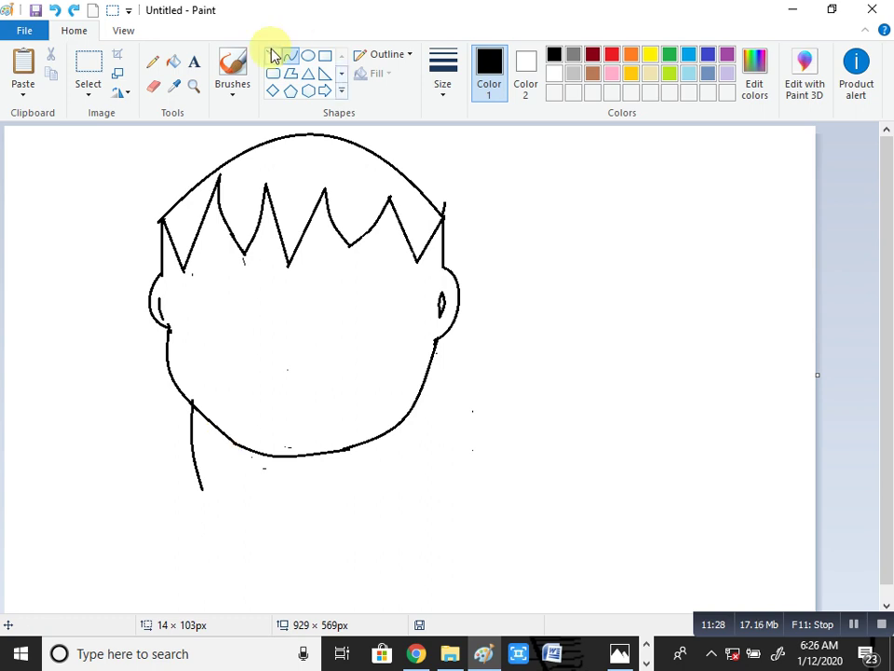
left_click(300, 57)
left_click(293, 57)
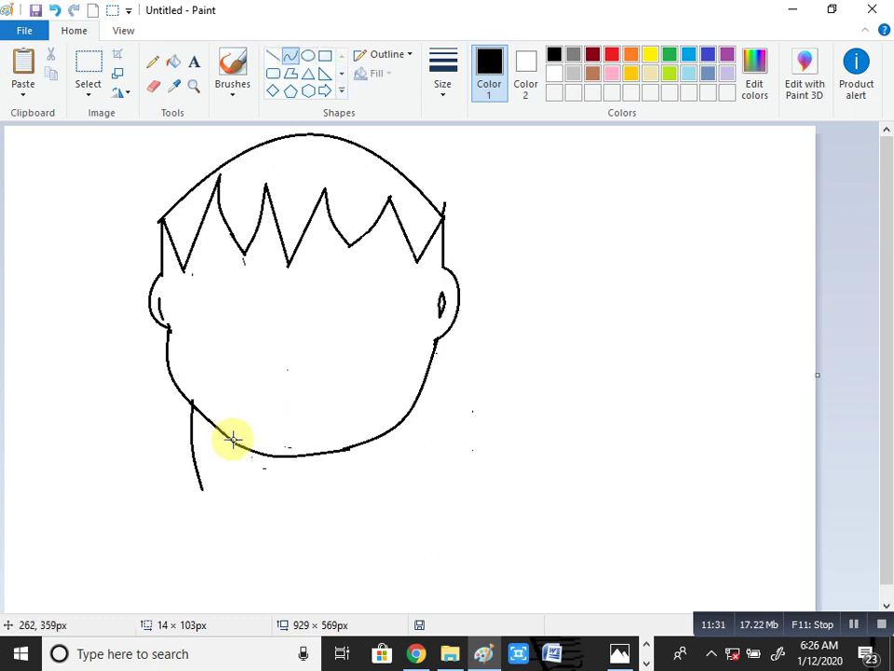
left_click_drag(233, 440, 234, 480)
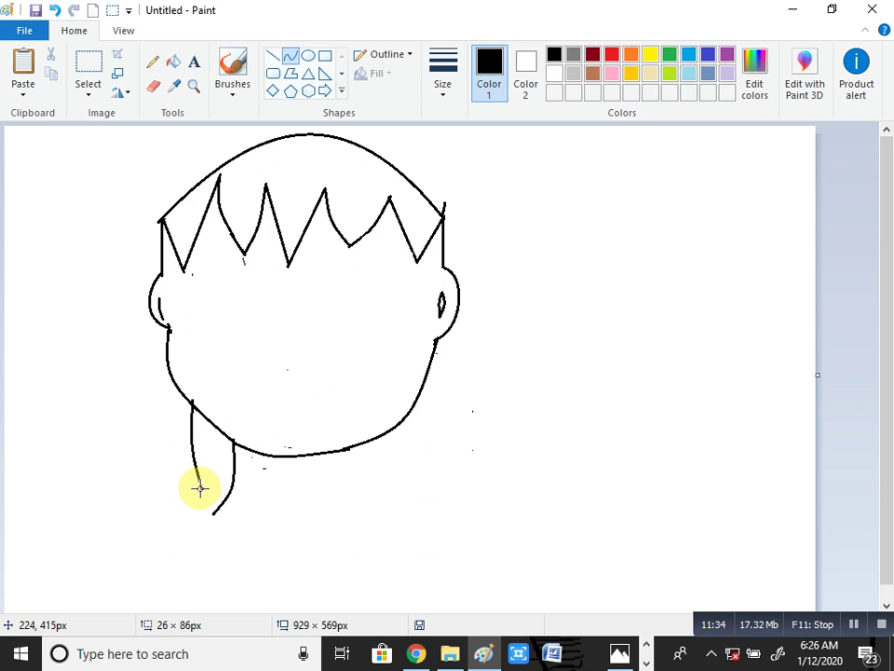
mouse_move(201, 487)
left_mouse_down()
mouse_move(212, 511)
mouse_move(210, 491)
mouse_move(201, 491)
mouse_move(210, 490)
left_mouse_up()
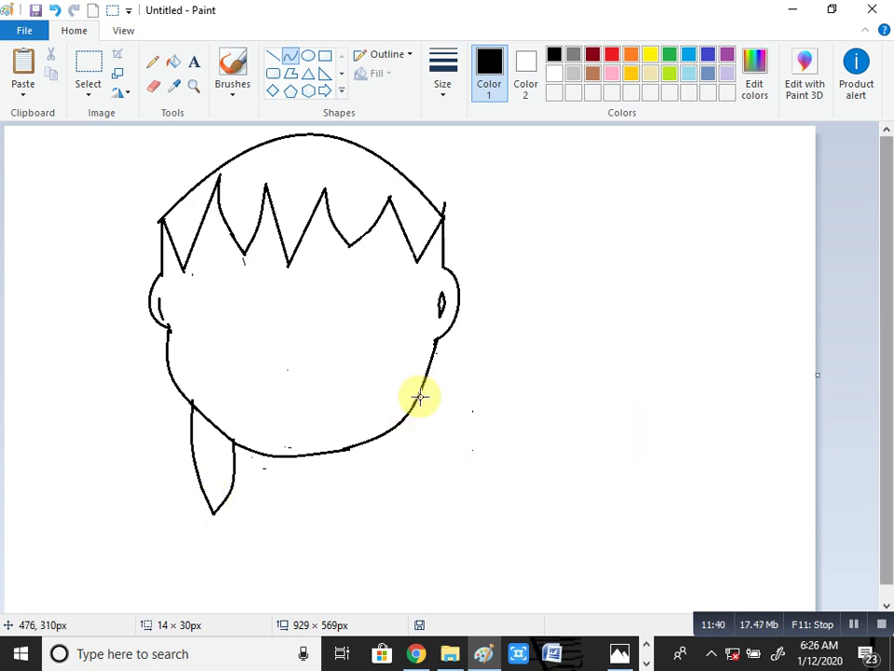
left_click_drag(418, 393, 213, 500)
left_click(532, 362)
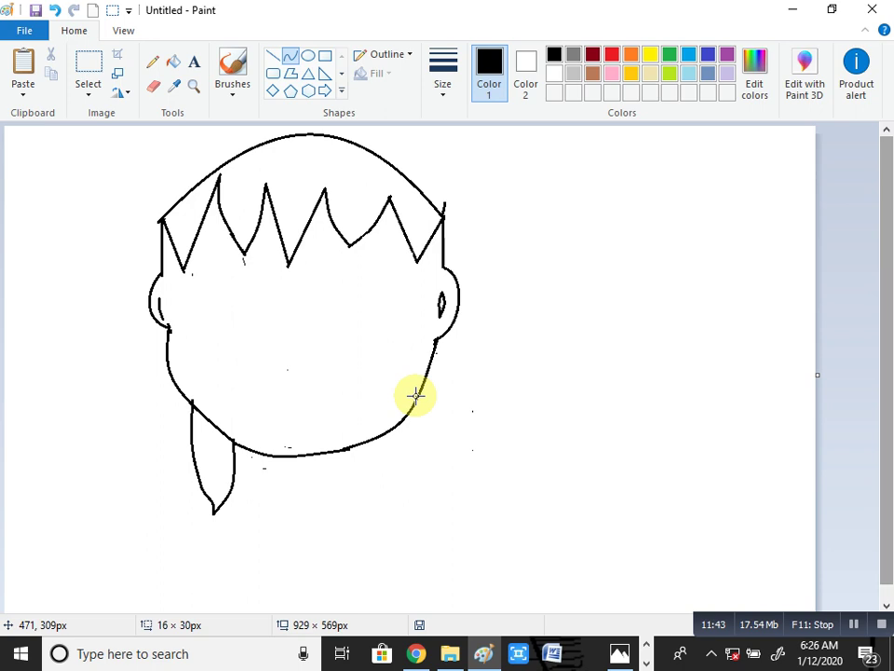
mouse_move(416, 396)
left_mouse_down()
mouse_move(475, 460)
mouse_move(425, 441)
mouse_move(433, 430)
left_mouse_up()
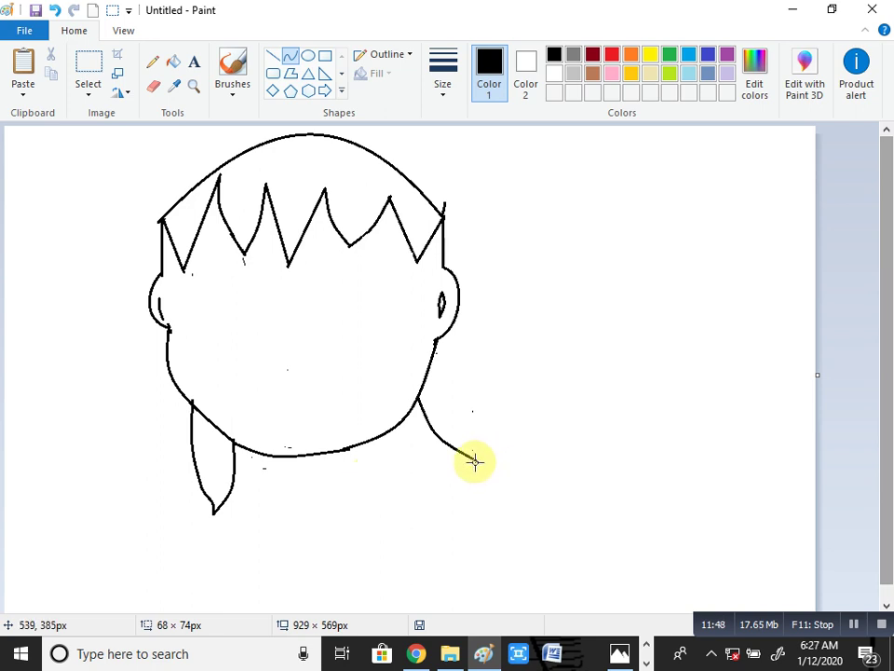
left_click_drag(476, 460, 465, 387)
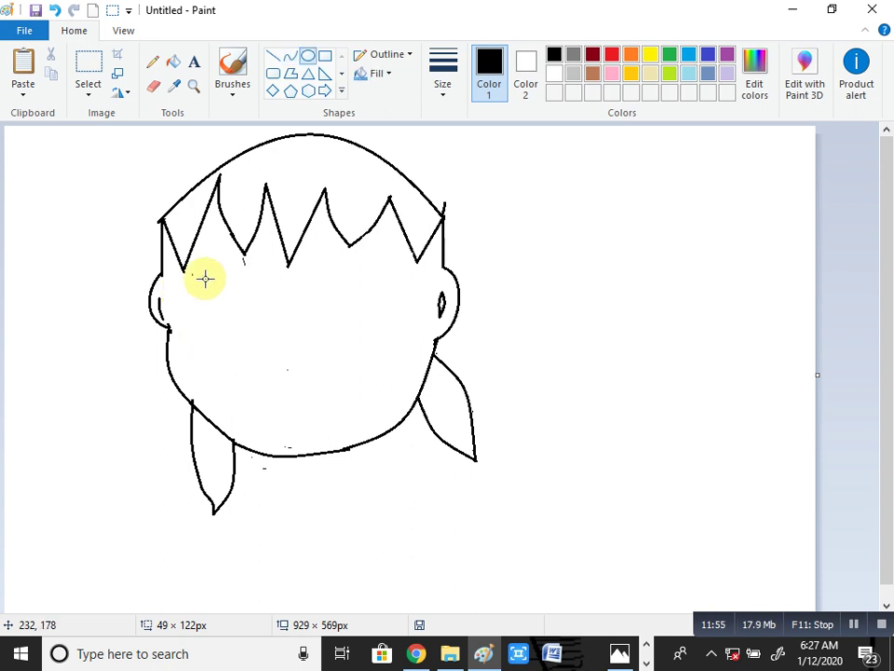
- Draw the left eye as an ellipse about 41 × 84 px with an inner pupil ellipse about 23 × 48 px
left_click_drag(201, 274, 237, 347)
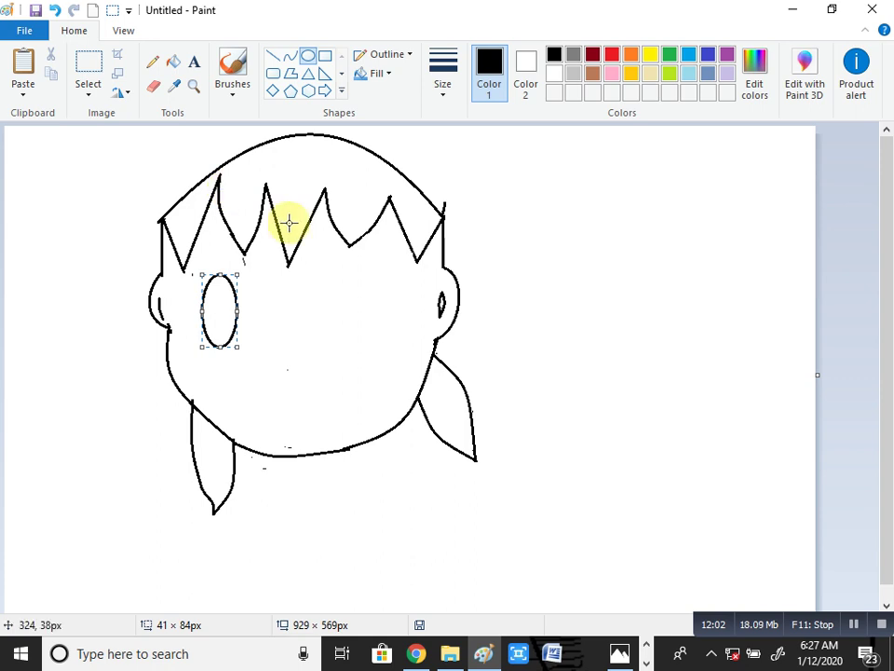
left_click(291, 306)
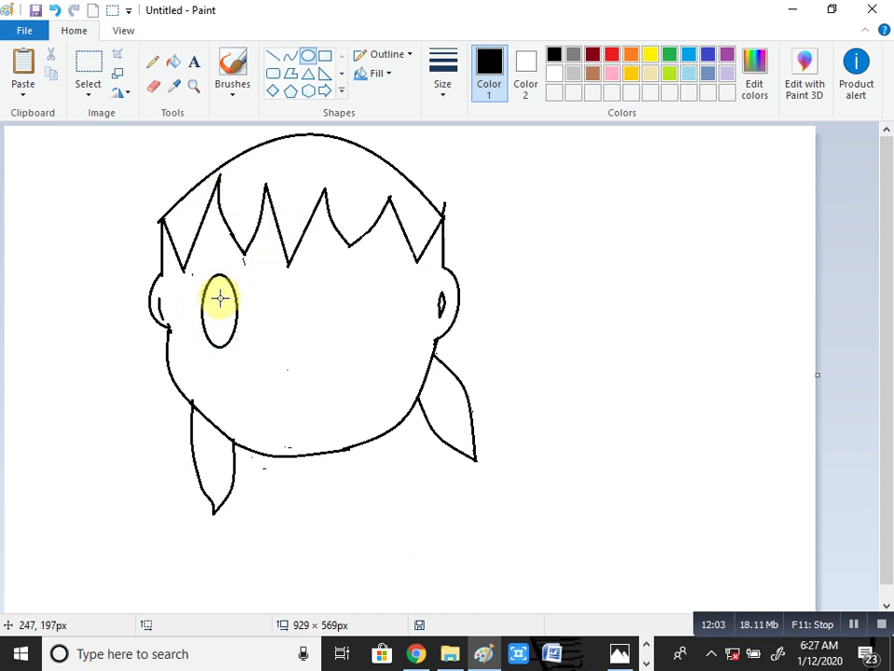
mouse_move(220, 297)
left_mouse_down()
mouse_move(230, 333)
mouse_move(220, 317)
mouse_move(228, 311)
mouse_move(220, 318)
mouse_move(228, 318)
mouse_move(205, 291)
mouse_move(231, 315)
left_mouse_up()
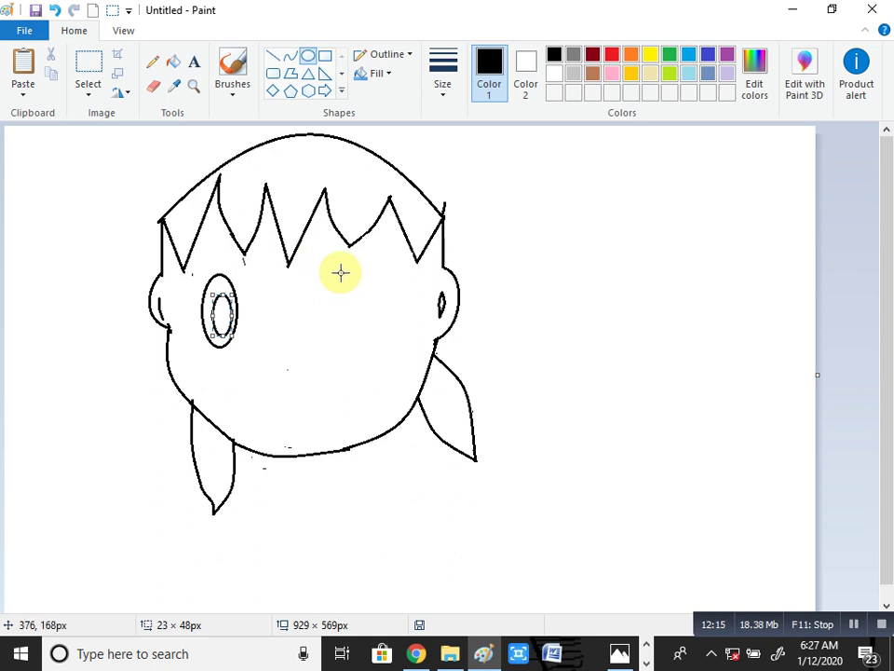
- Draw the right eye ellipse, match it to the left eye at about 41 × 83 px and place it on the right side of the face
left_click_drag(336, 276, 377, 347)
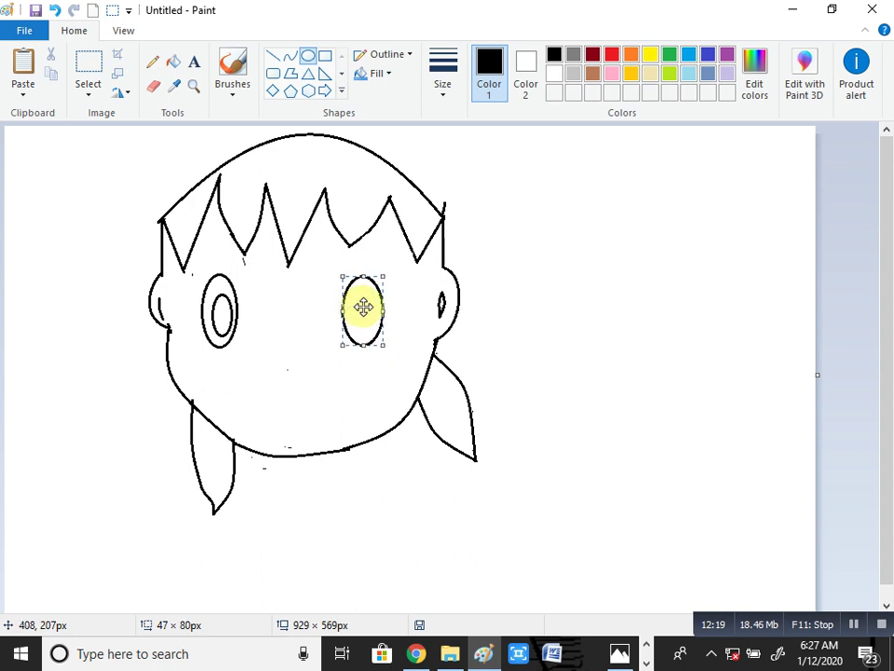
left_click_drag(363, 307, 216, 346)
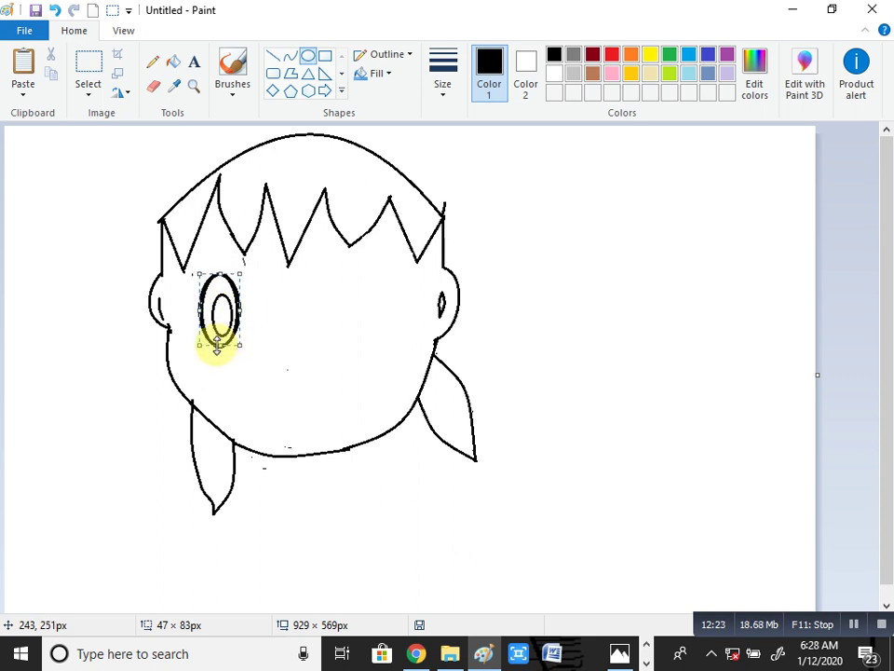
left_click_drag(241, 310, 362, 307)
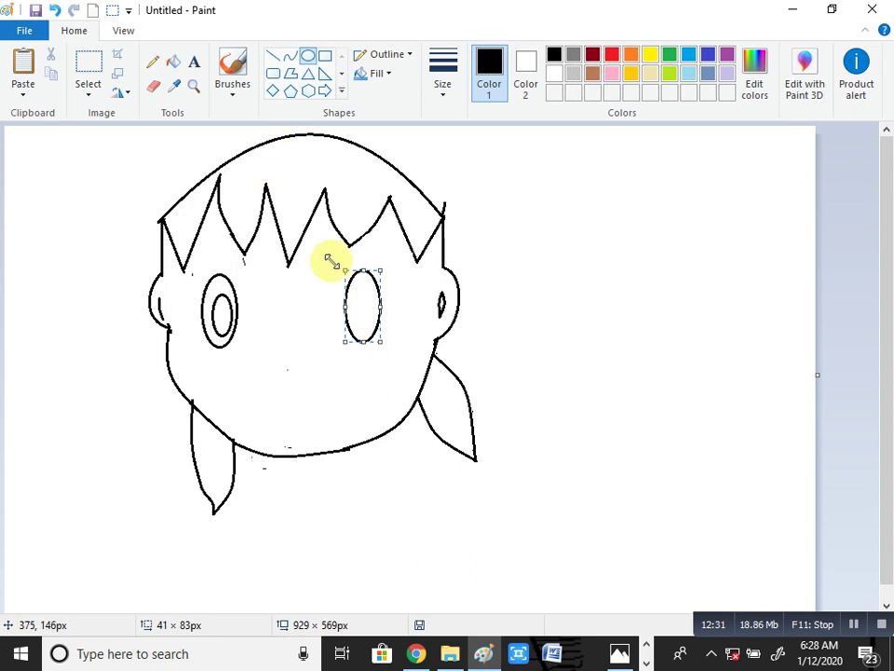
left_click(618, 457)
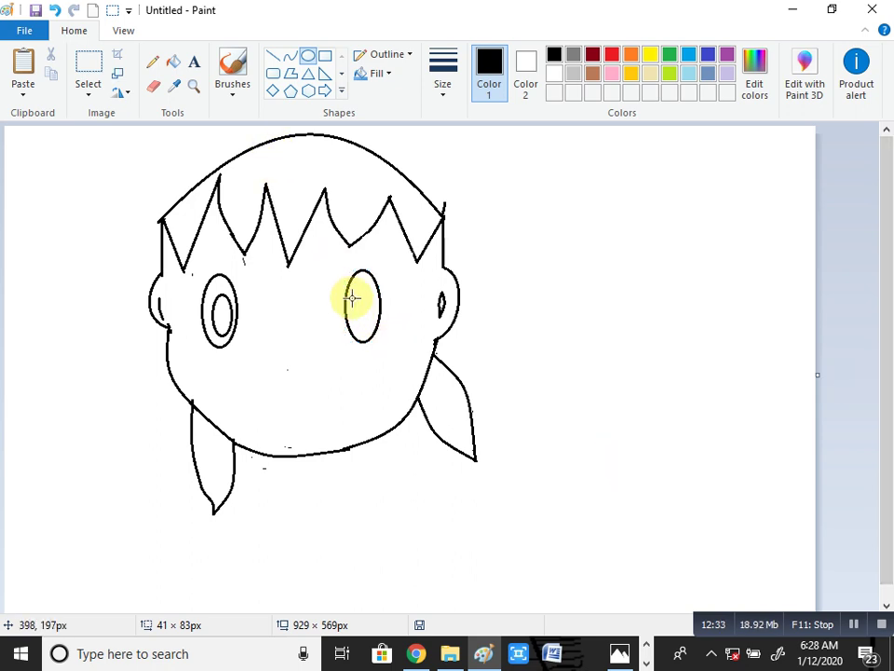
- Draw a pupil ellipse for the right eye and resize it over the left pupil to match its shape
mouse_move(351, 297)
left_mouse_down()
mouse_move(370, 335)
mouse_move(343, 286)
mouse_move(373, 288)
mouse_move(375, 313)
mouse_move(224, 315)
left_mouse_up()
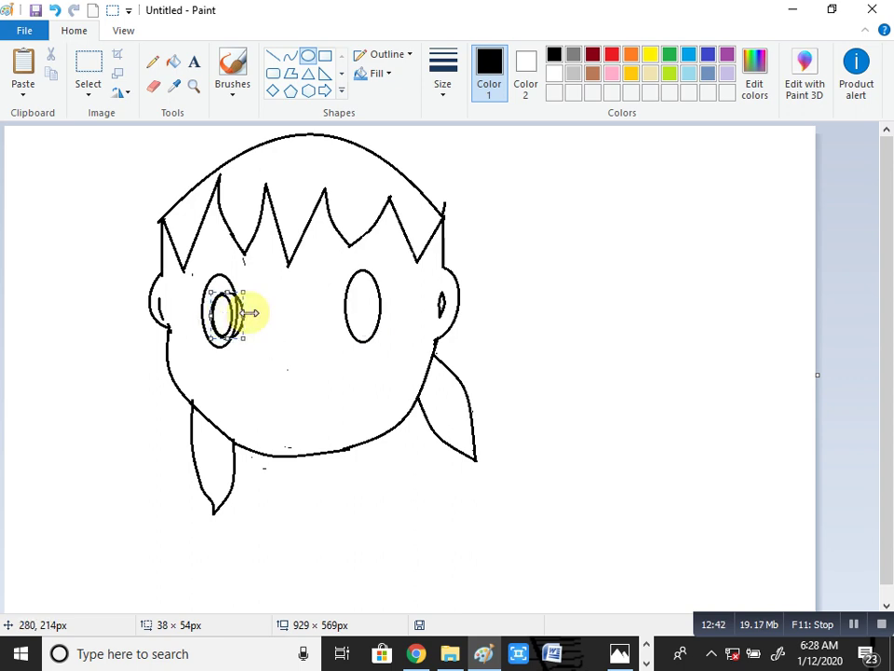
left_click_drag(250, 313, 215, 317)
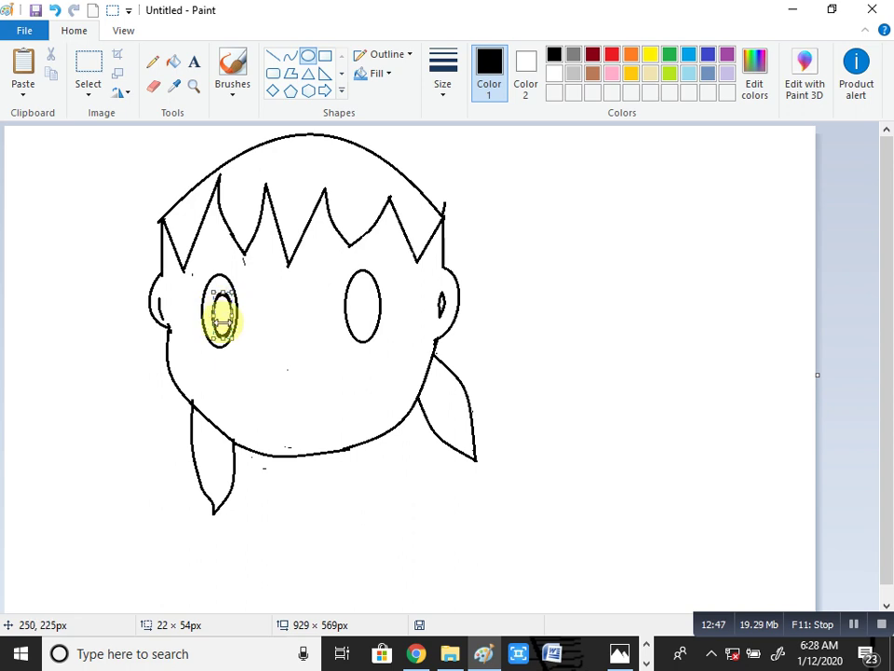
mouse_move(214, 294)
left_mouse_down()
mouse_move(219, 299)
mouse_move(213, 294)
left_mouse_up()
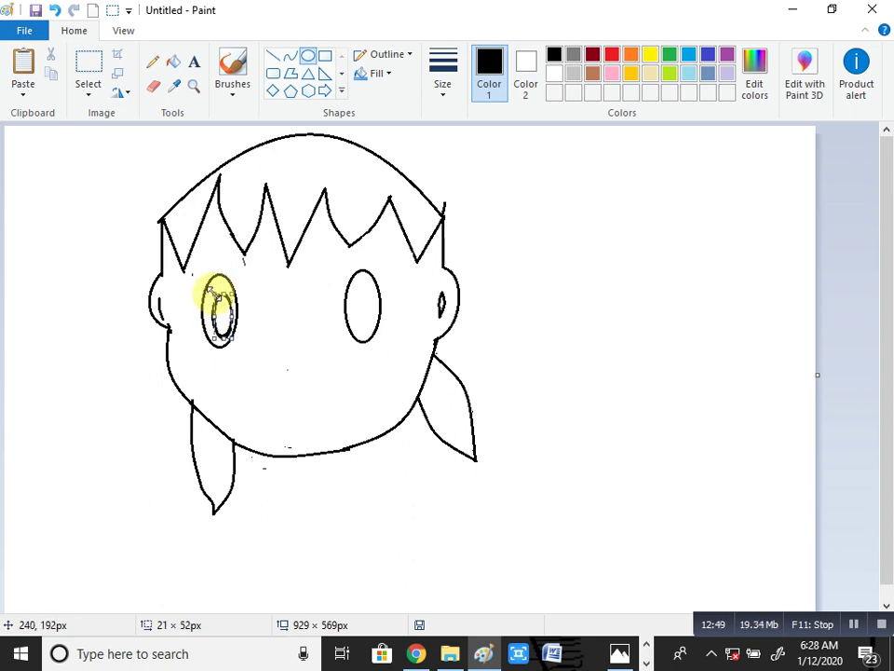
mouse_move(233, 343)
left_mouse_down()
mouse_move(217, 337)
mouse_move(229, 334)
left_mouse_up()
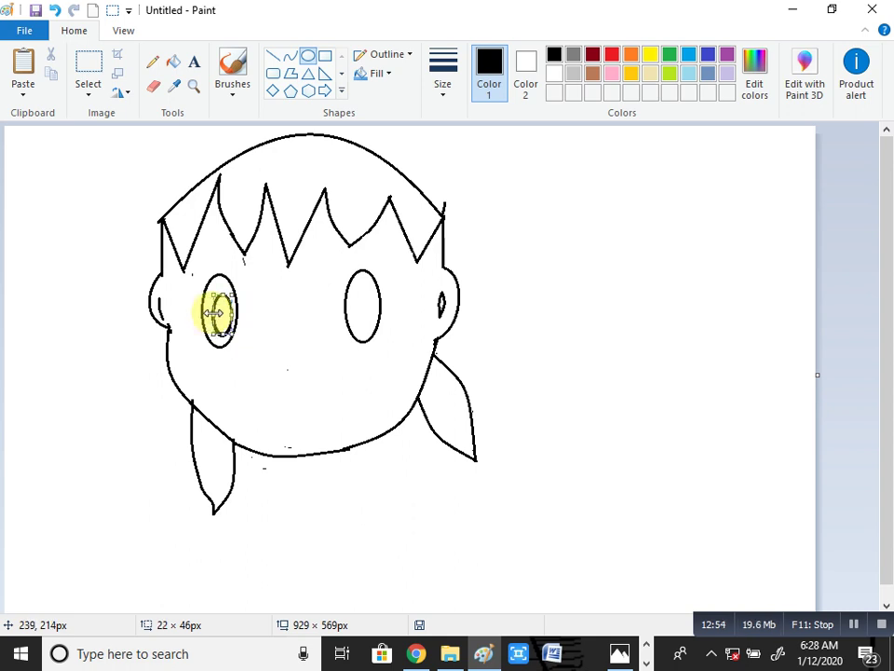
left_click_drag(204, 314, 233, 337)
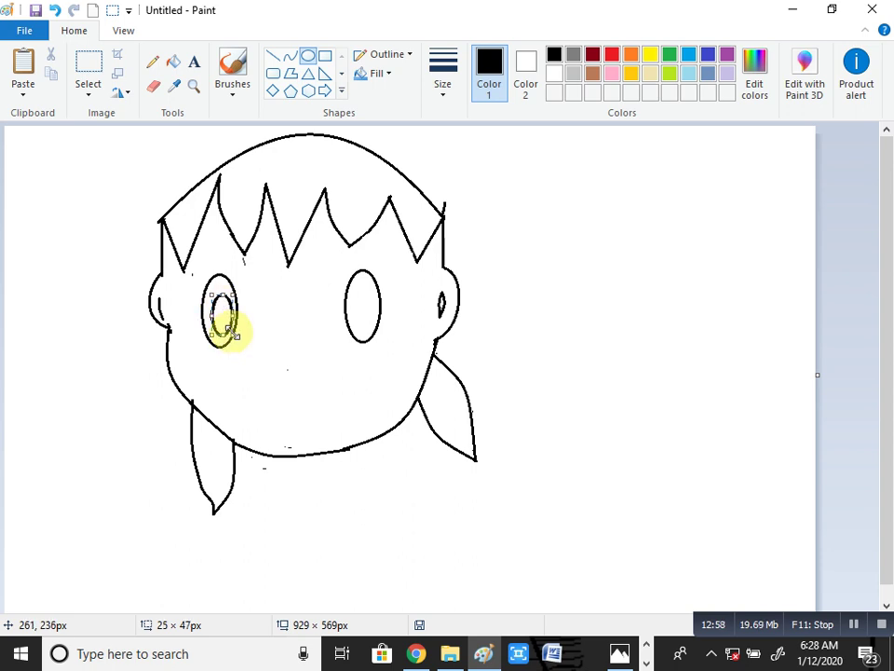
left_click_drag(233, 333, 239, 343)
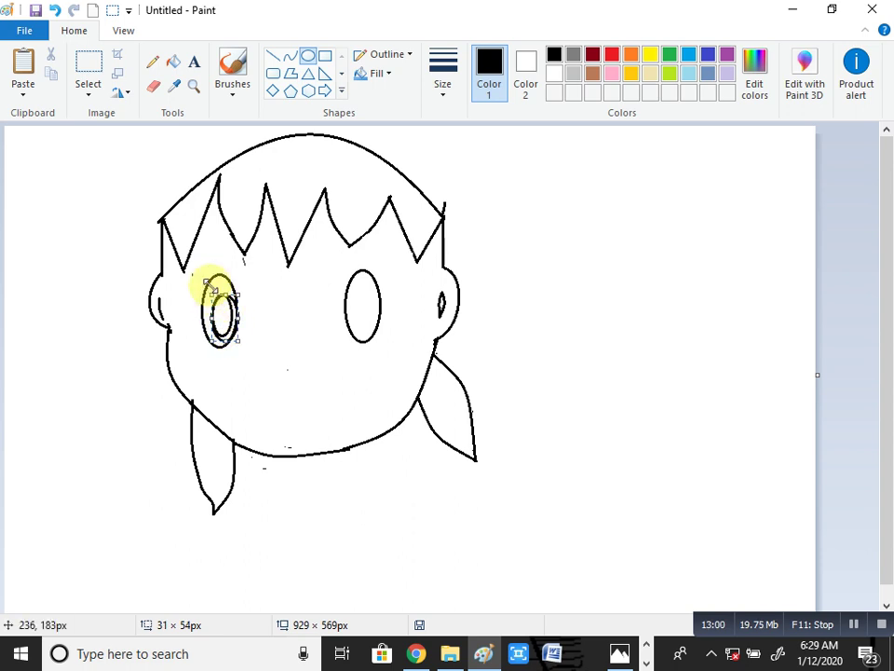
- Place the pupil ellipse inside the right eye at about 20 × 46 px
left_click_drag(212, 297, 368, 326)
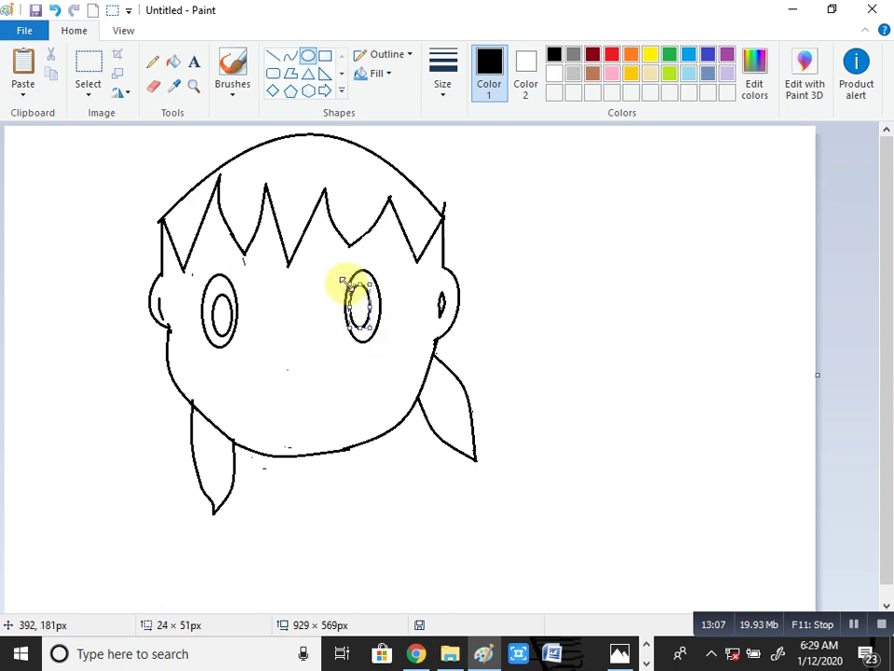
left_click_drag(346, 286, 352, 295)
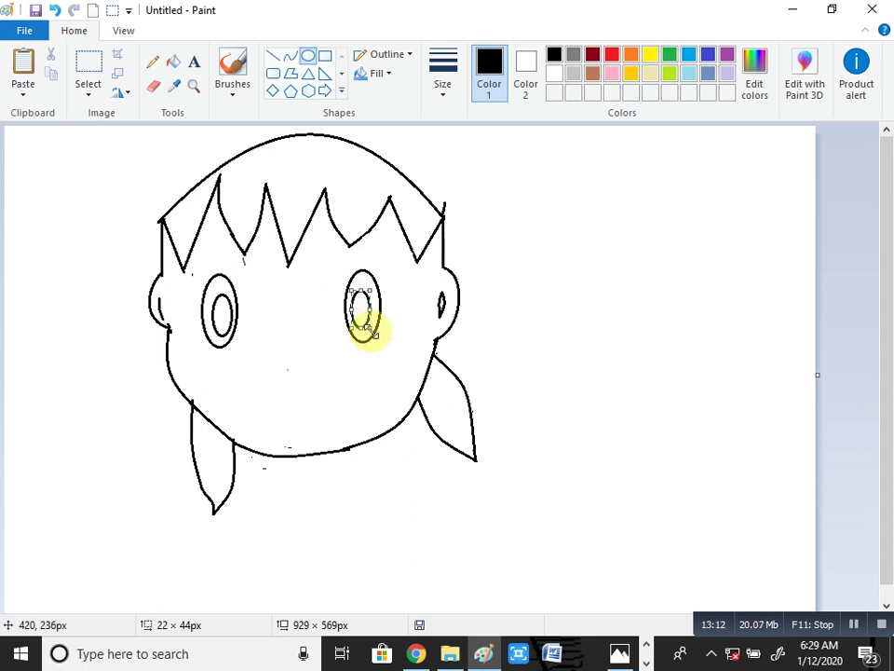
left_click_drag(364, 327, 365, 331)
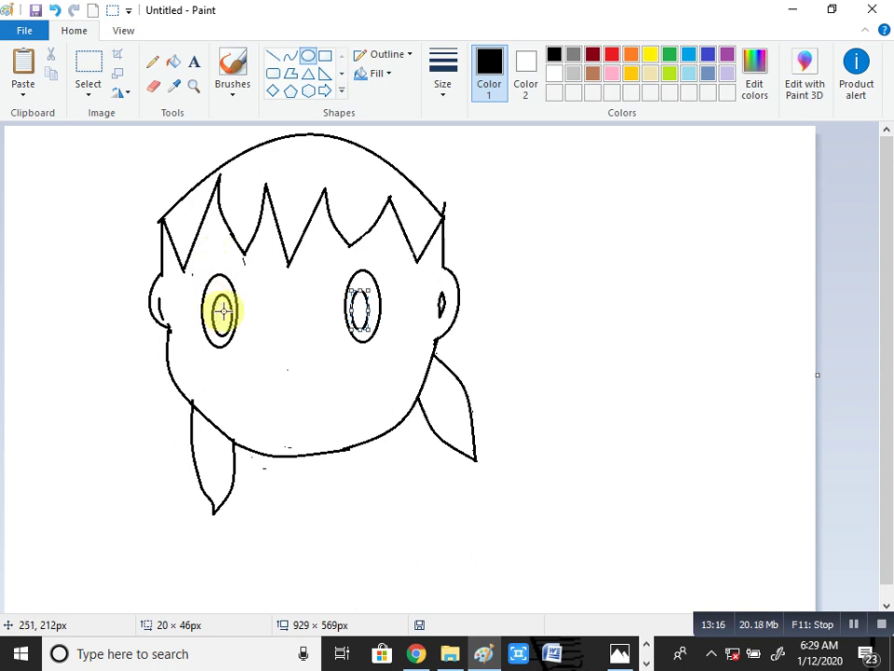
- Try small highlight ellipses, about 9 × 15 px in the left pupil and 6 × 16 px in the right, and undo them
left_click_drag(224, 309, 228, 330)
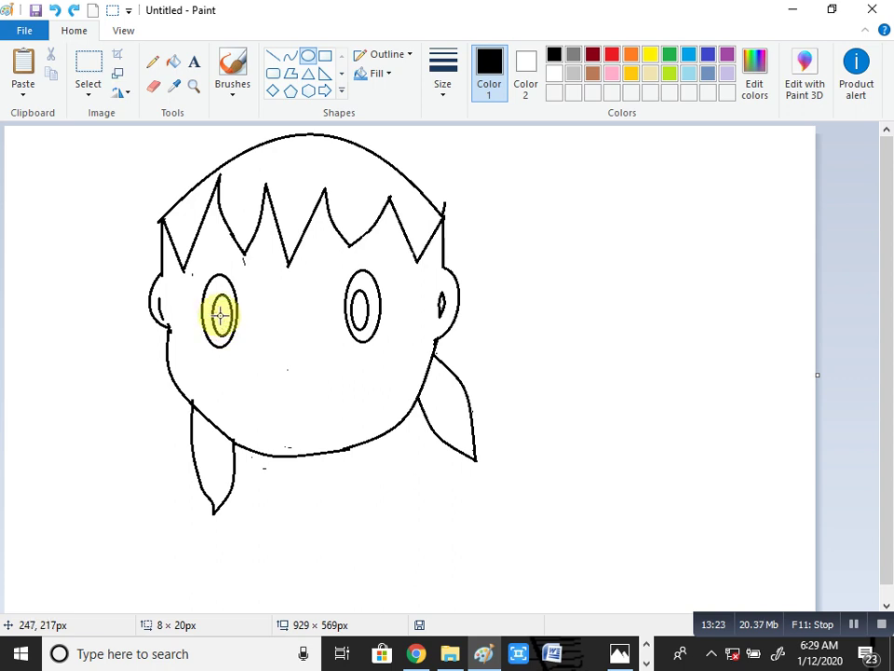
left_click_drag(221, 315, 227, 326)
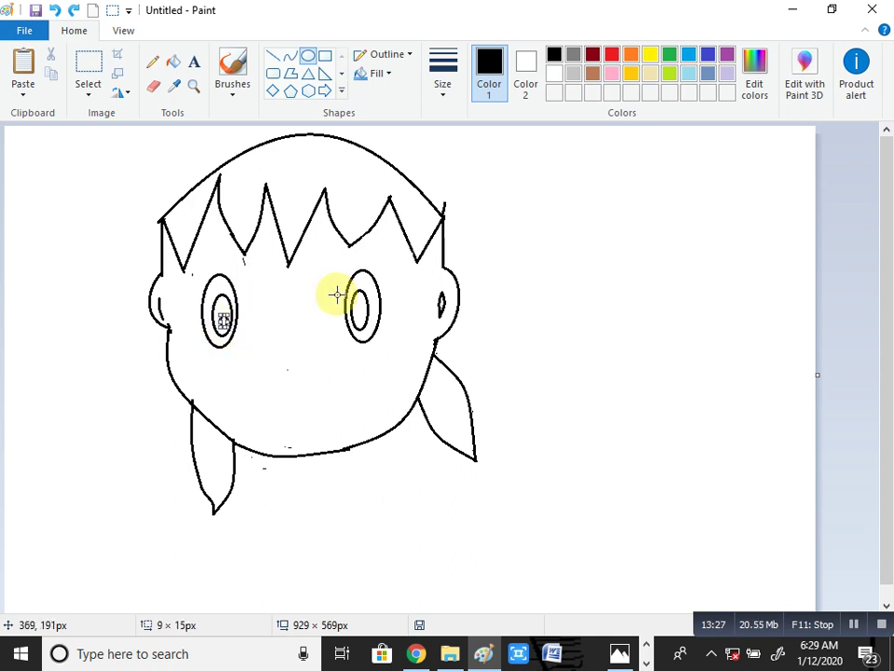
left_click_drag(356, 306, 361, 320)
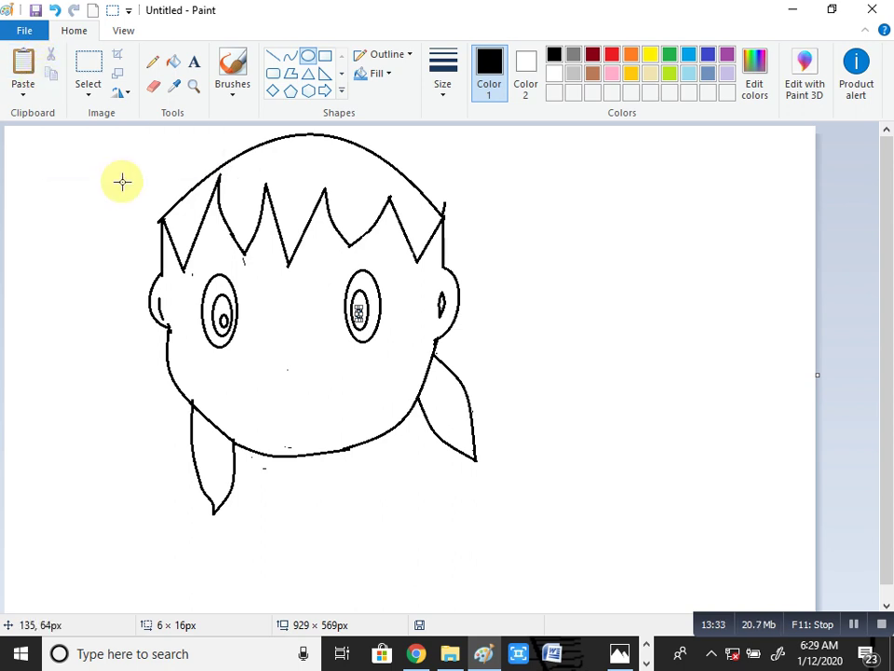
key("ctrl+z")
key("ctrl+z")
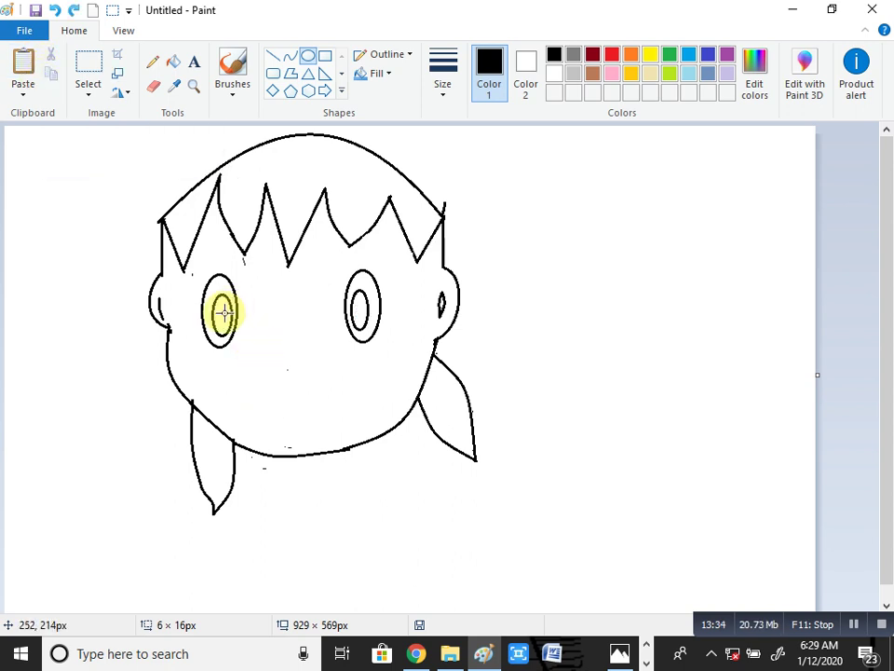
- Try a highlight ellipse about 6 × 17 px with a black fill around it in the left pupil, and undo it
left_click_drag(220, 310, 223, 321)
left_click(174, 63)
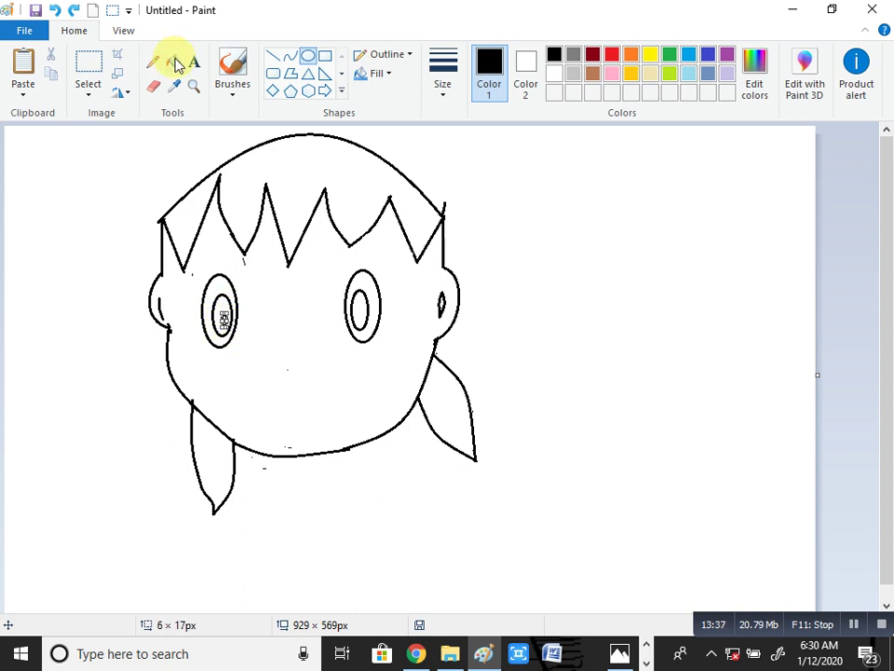
left_click(233, 304)
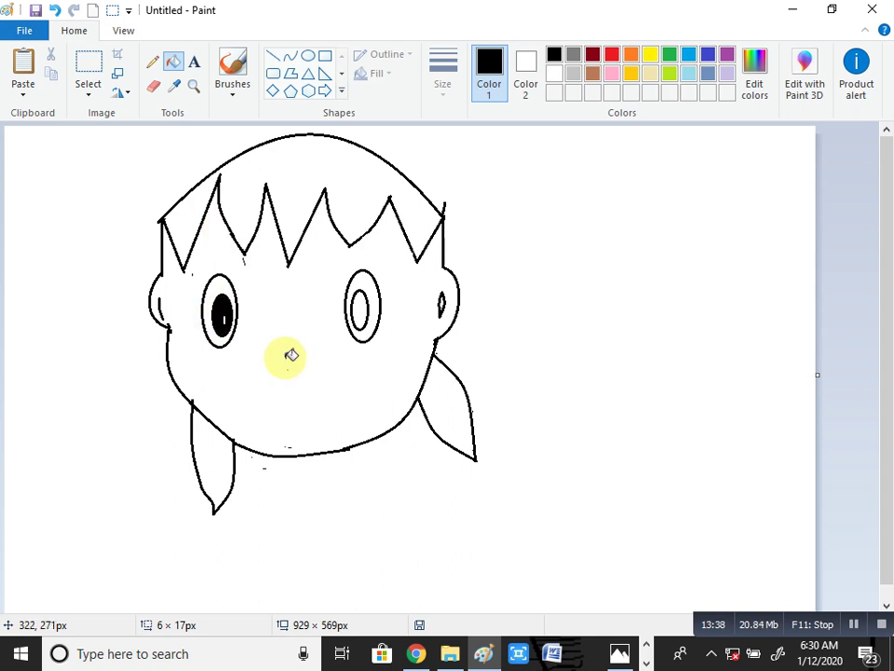
key("ctrl+z")
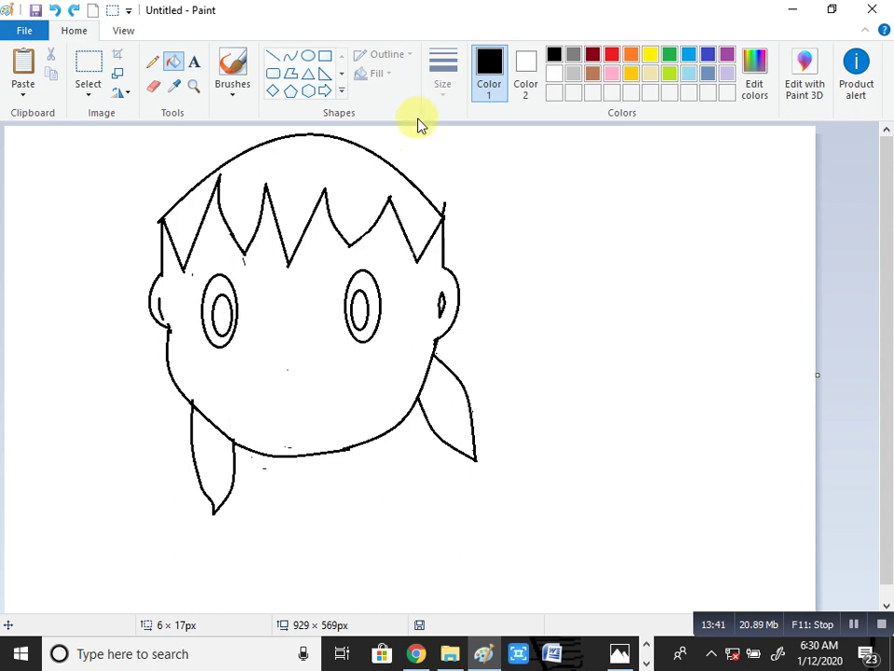
- Draw a highlight ellipse about 6 × 15 px with the thinnest outline in the left pupil and fill the area around it black
left_click(308, 56)
left_click(443, 89)
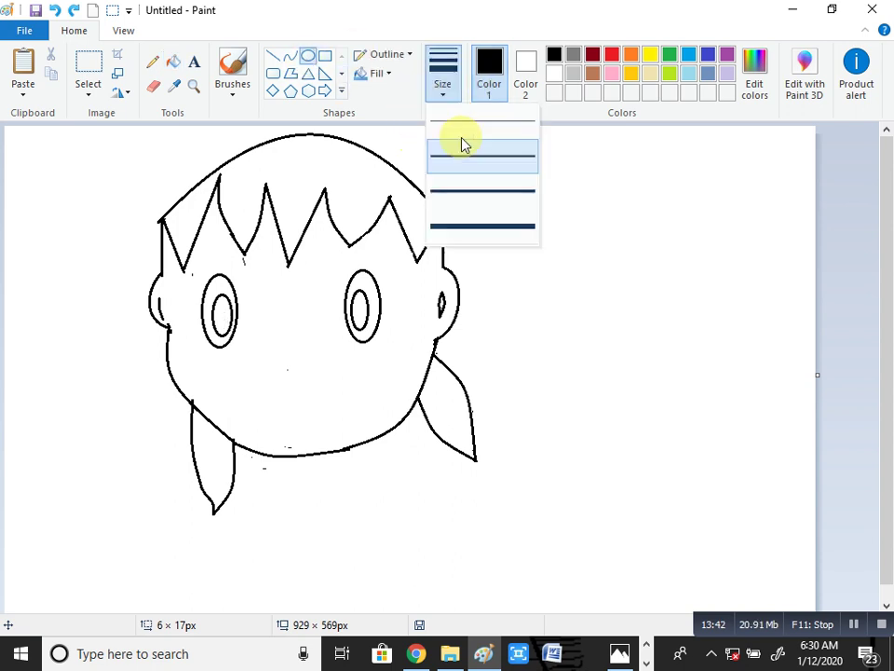
left_click(470, 130)
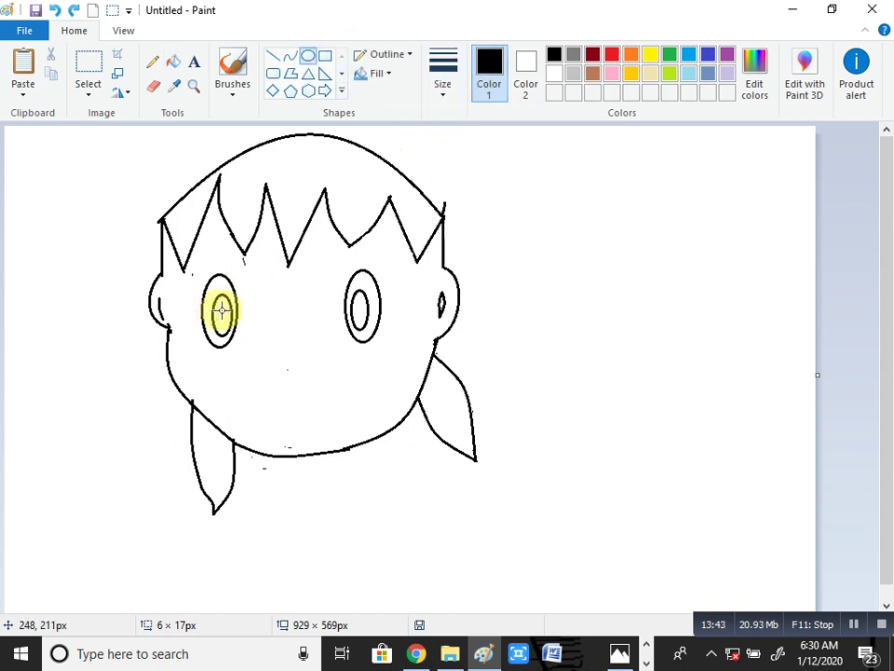
left_click_drag(221, 310, 226, 322)
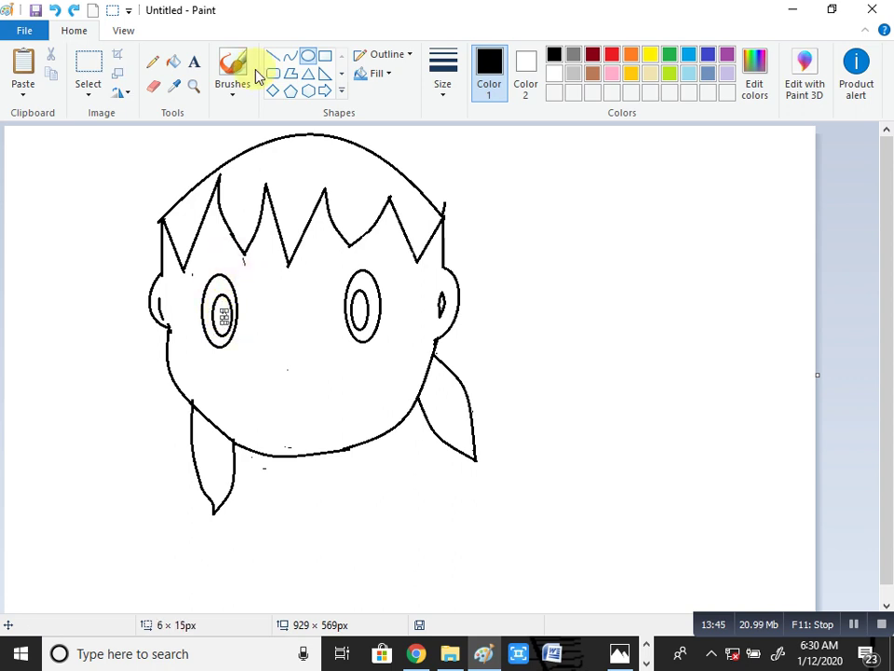
left_click(174, 63)
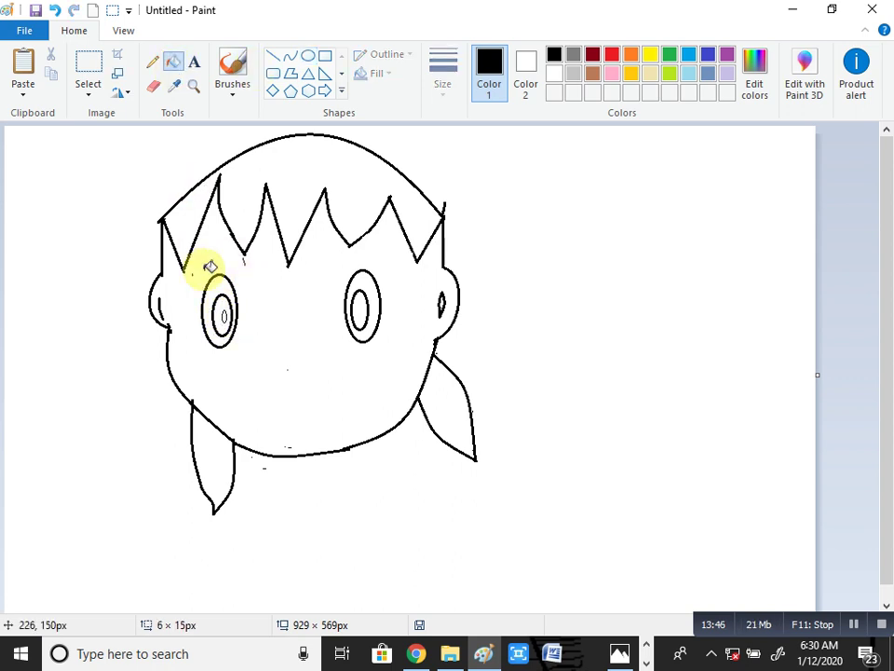
left_click(223, 310)
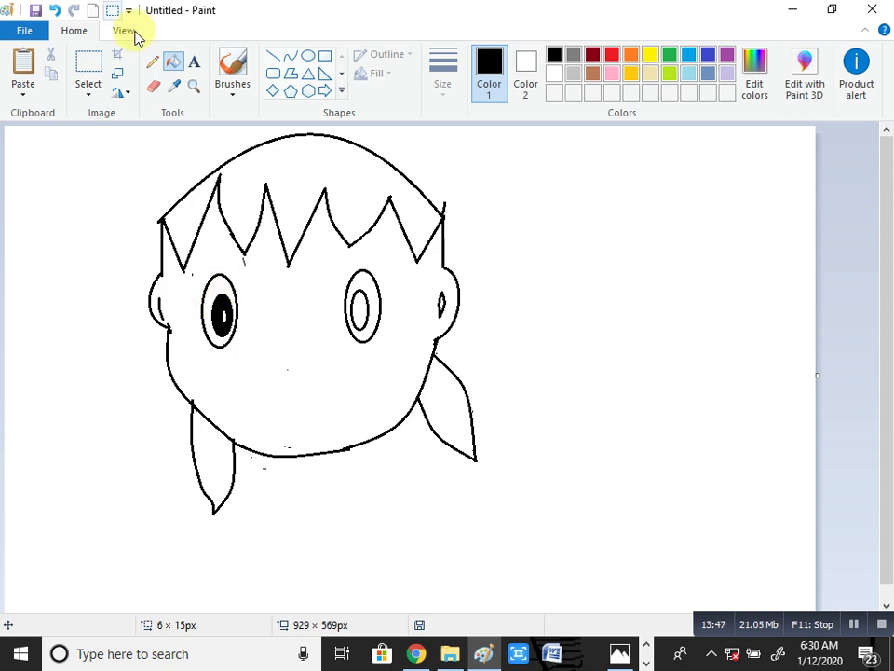
- Copy the left pupil's highlight area, about 13 × 21 px, into the right pupil and fill the rest of that pupil black
left_click(102, 65)
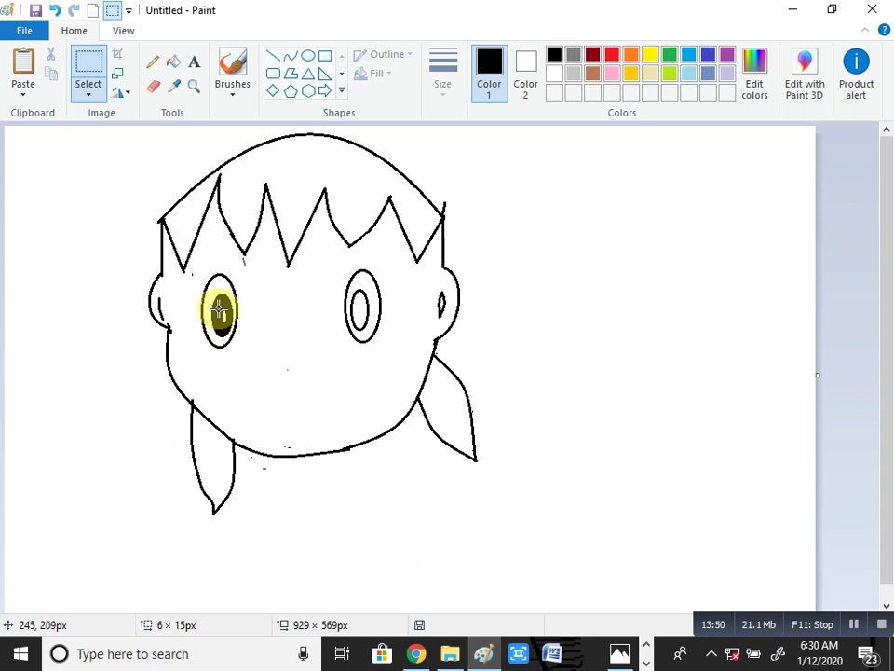
left_click_drag(220, 313, 223, 314)
left_click(52, 75)
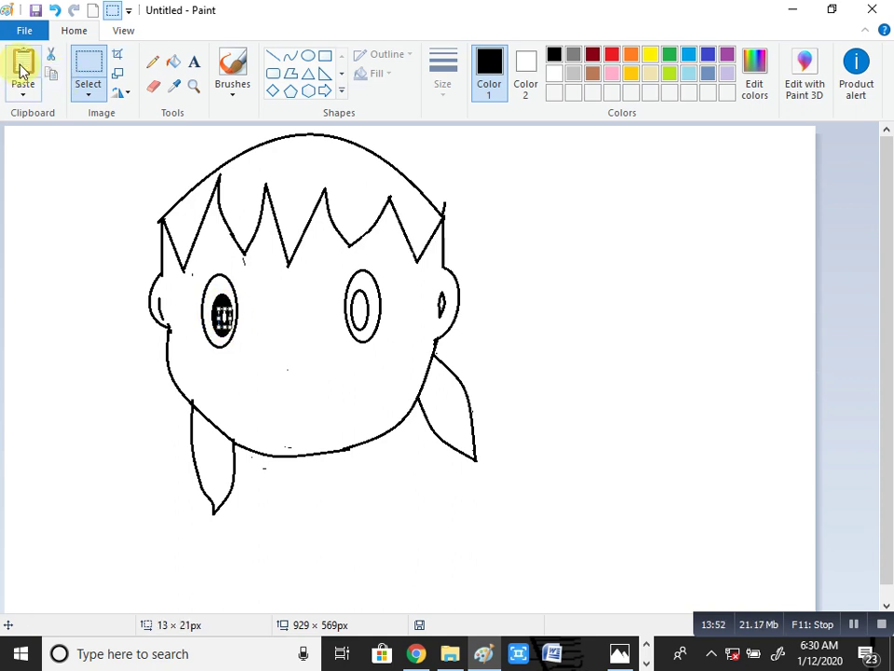
left_click(22, 70)
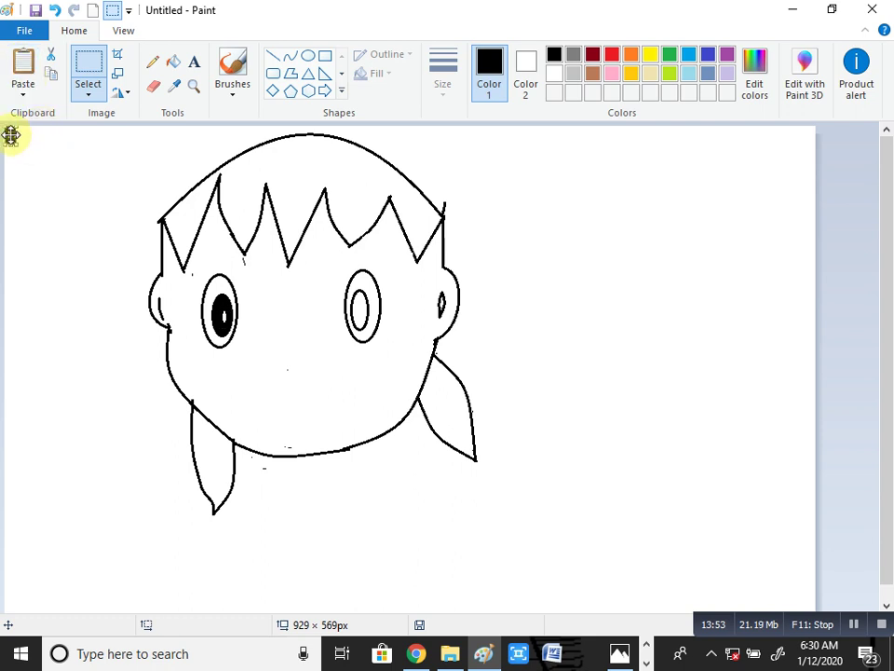
left_click_drag(11, 135, 361, 312)
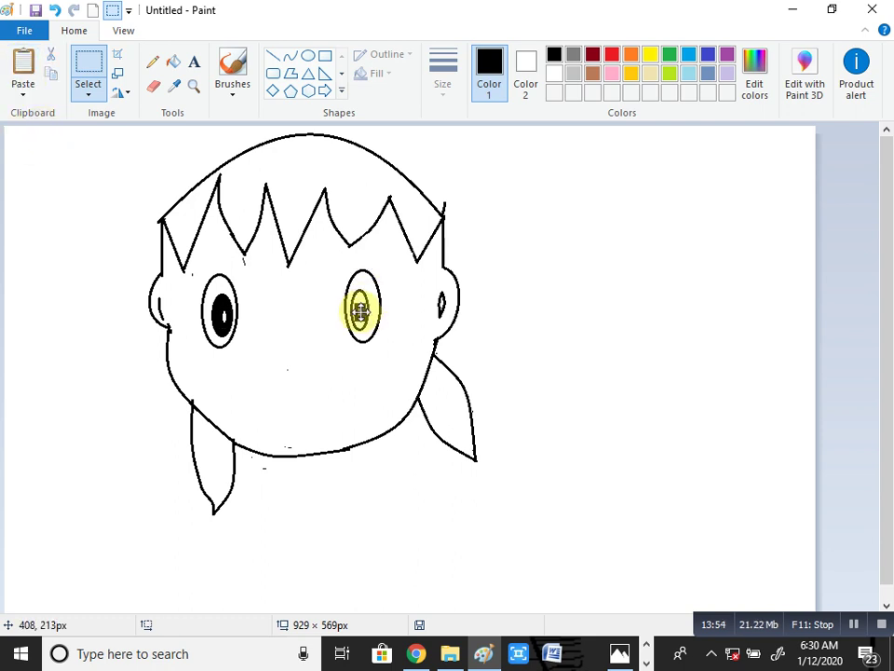
left_click(375, 276)
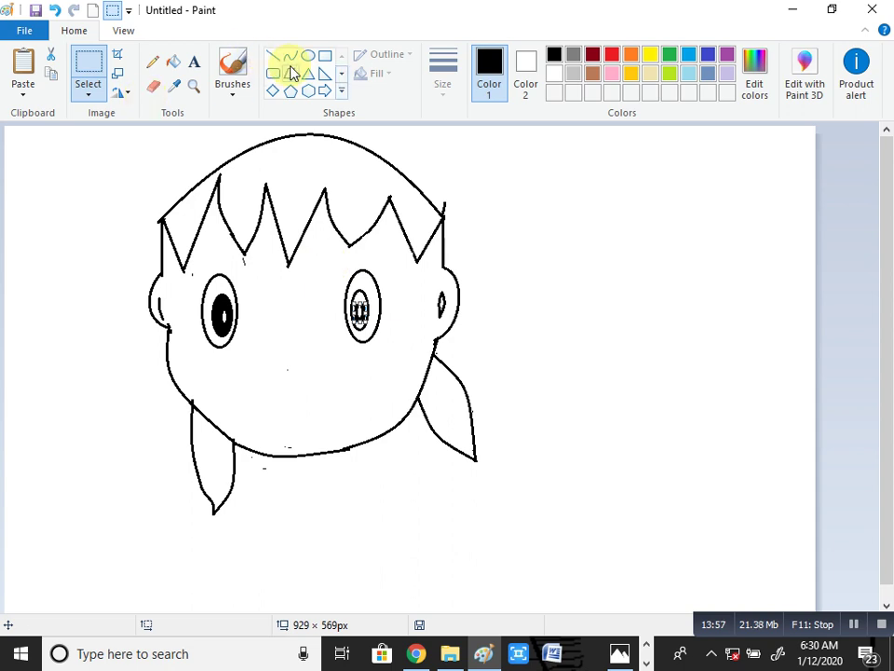
left_click(173, 62)
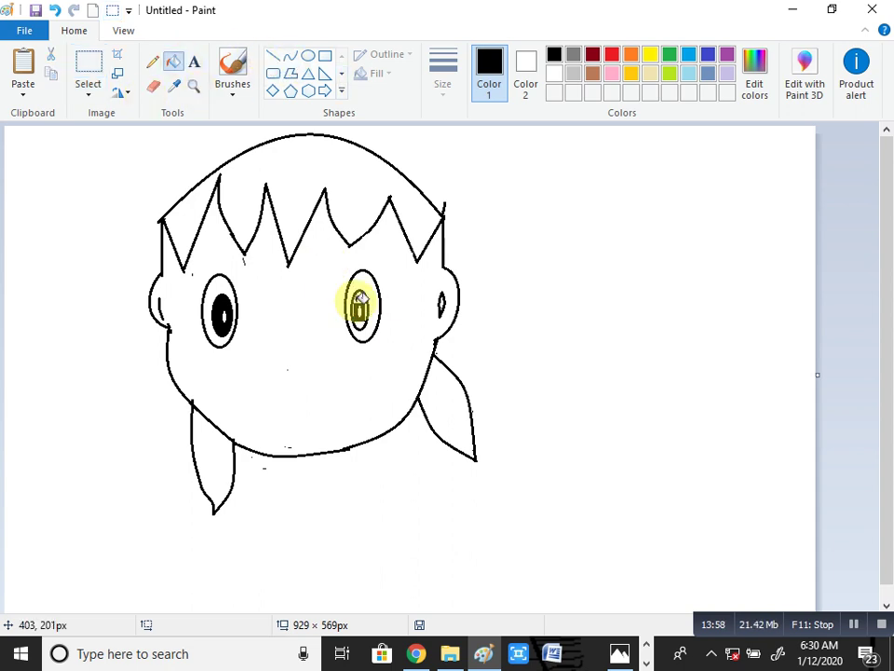
left_click(360, 311)
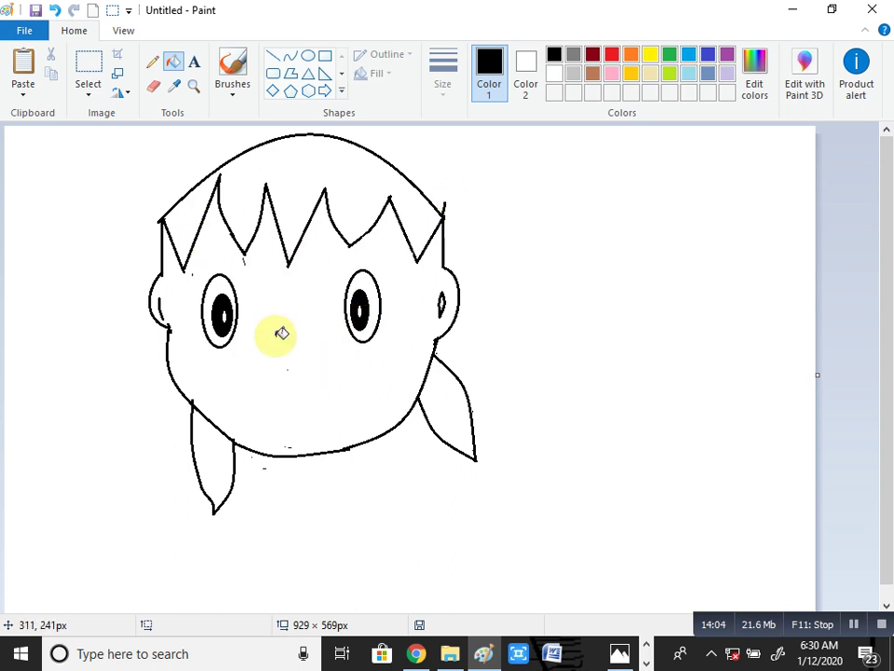
- Erase the overshooting ends of the crown arc and draw a thin curved nose about 14 × 26 px between the eyes
left_click(154, 86)
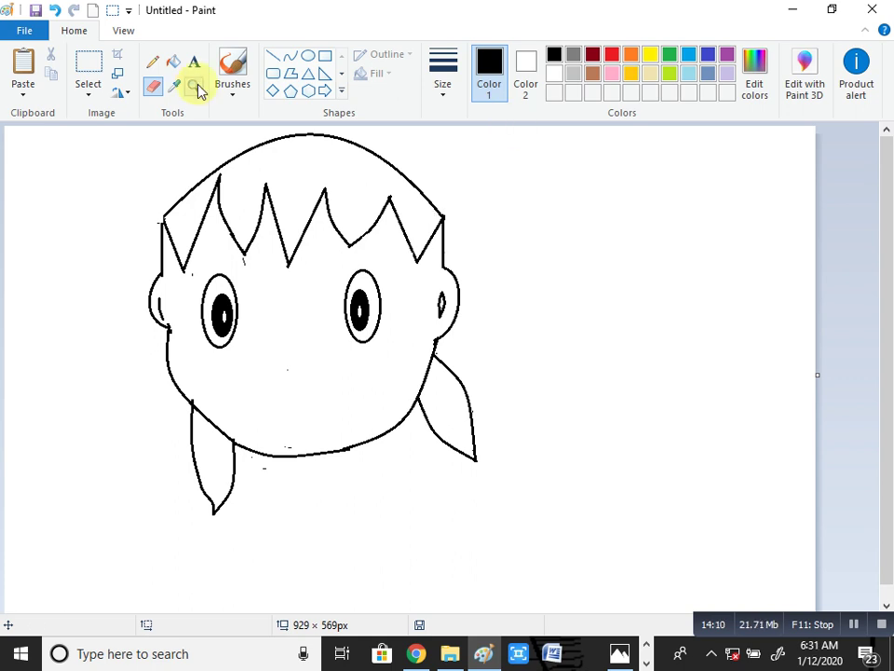
left_click(290, 56)
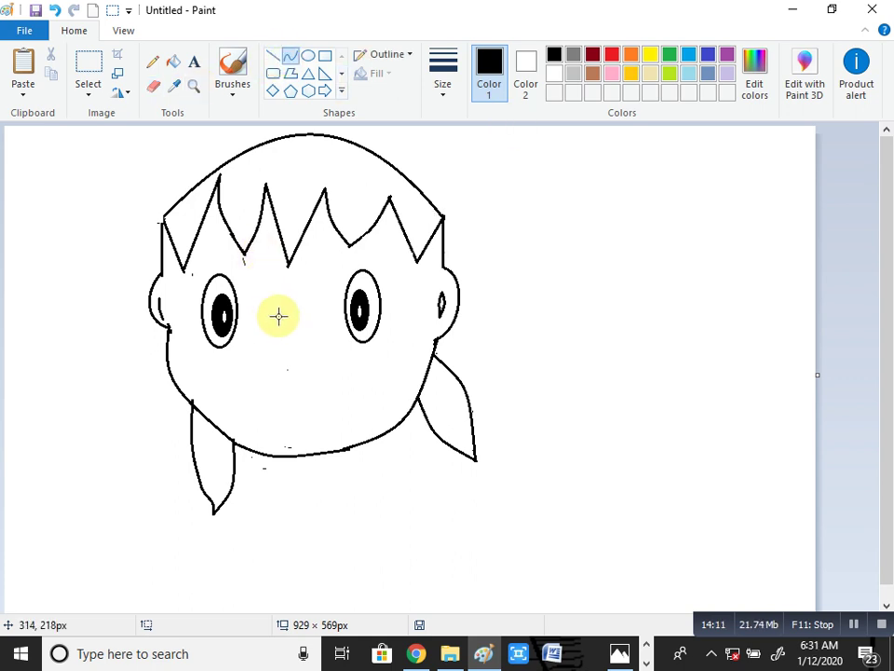
mouse_move(289, 344)
left_mouse_down()
mouse_move(289, 374)
mouse_move(276, 347)
mouse_move(278, 355)
left_mouse_up()
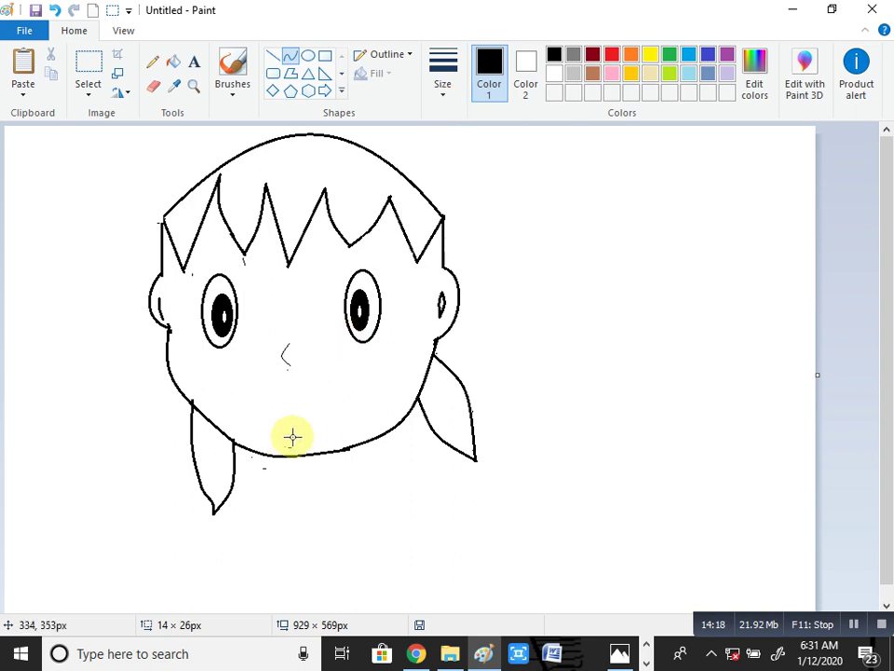
- Draw a thin open mouth below the nose, with an upper curve about 64 × 6 px and a lower curve about 62 × 39 px
left_click_drag(275, 419, 293, 394)
key("ctrl+z")
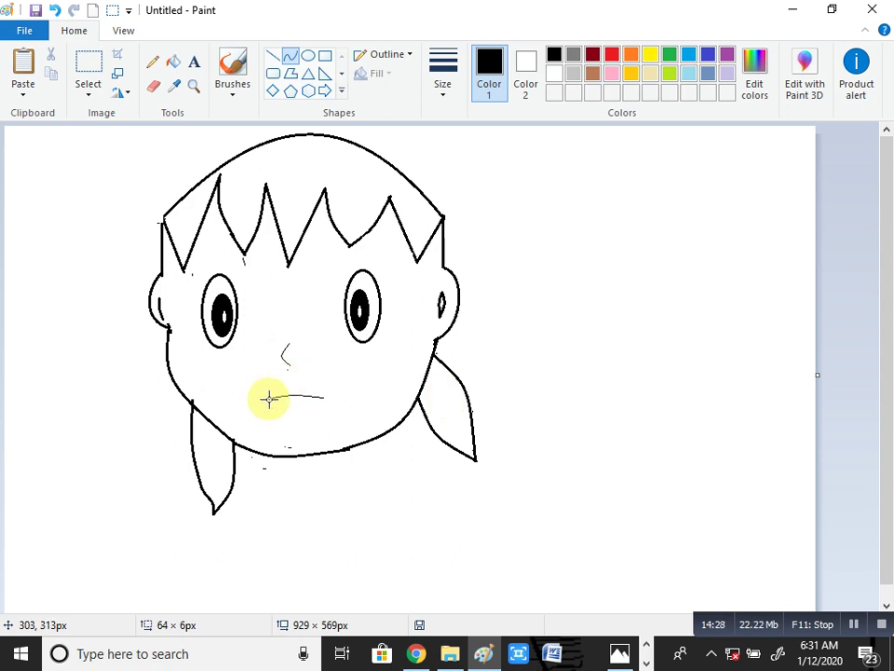
left_click_drag(268, 399, 323, 397)
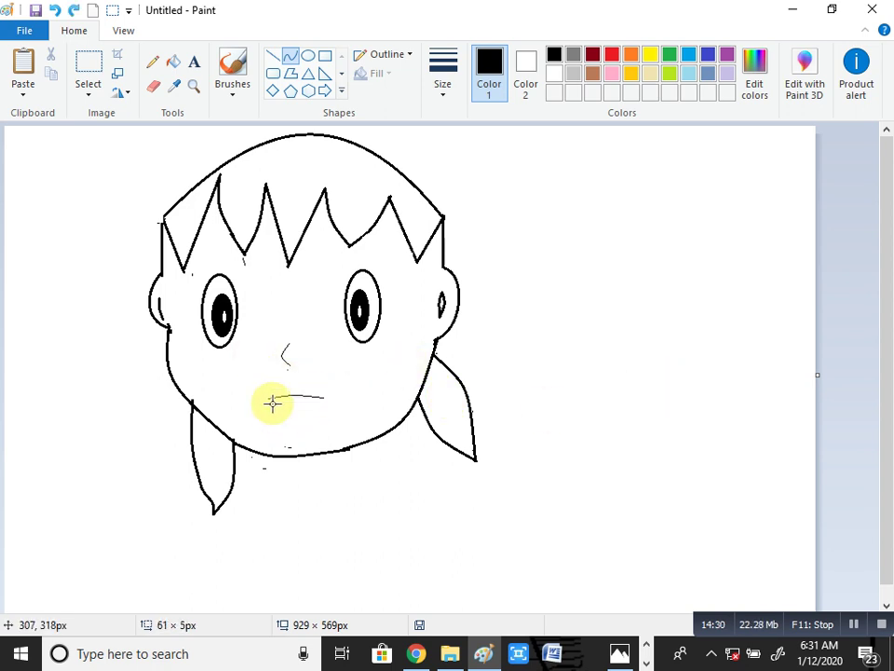
left_click_drag(267, 399, 323, 397)
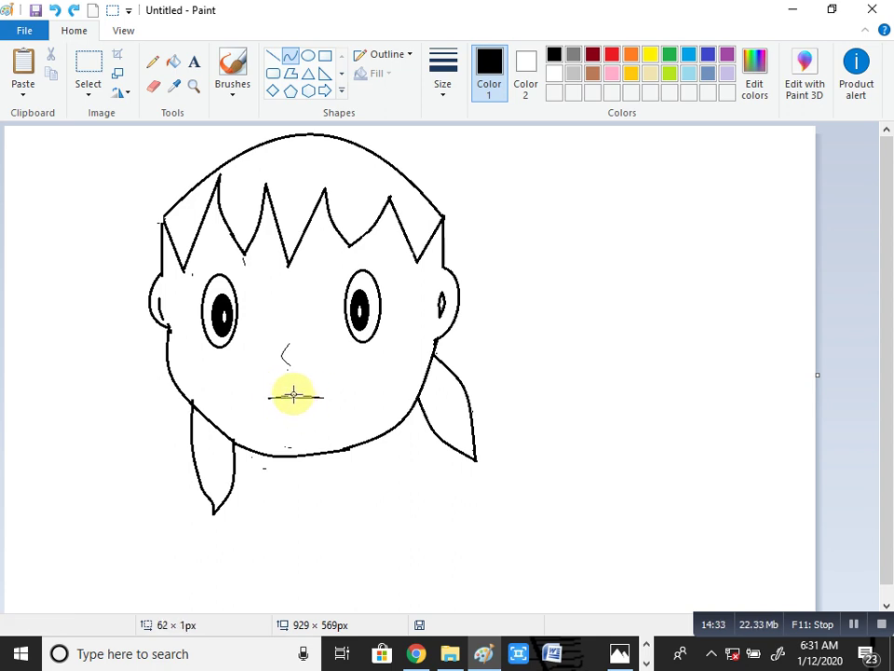
left_click_drag(292, 399, 295, 425)
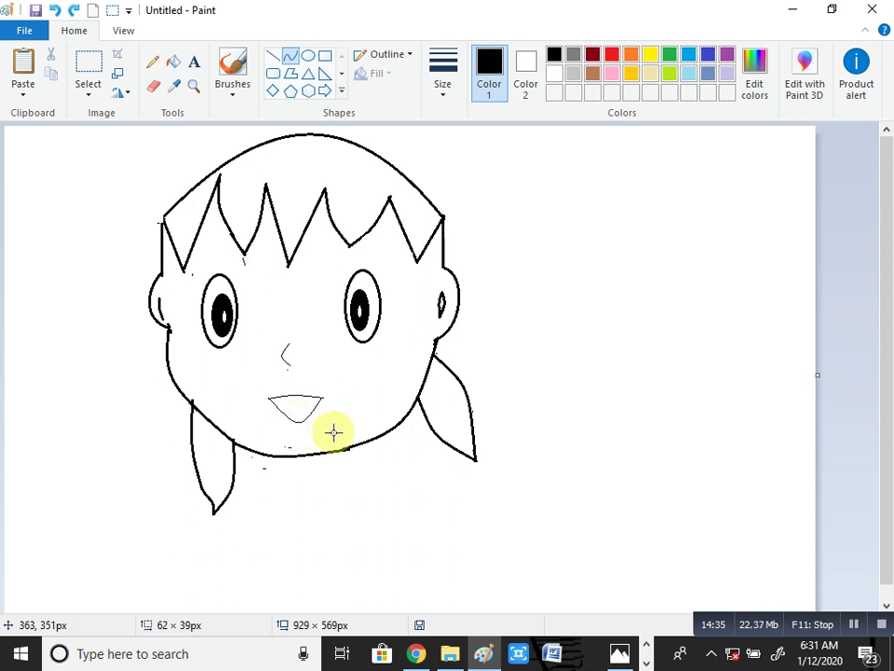
- Finish the mouth outline and draw a thin arched tongue curve about 40 × 5 px across the inside of the mouth
left_click(837, 401)
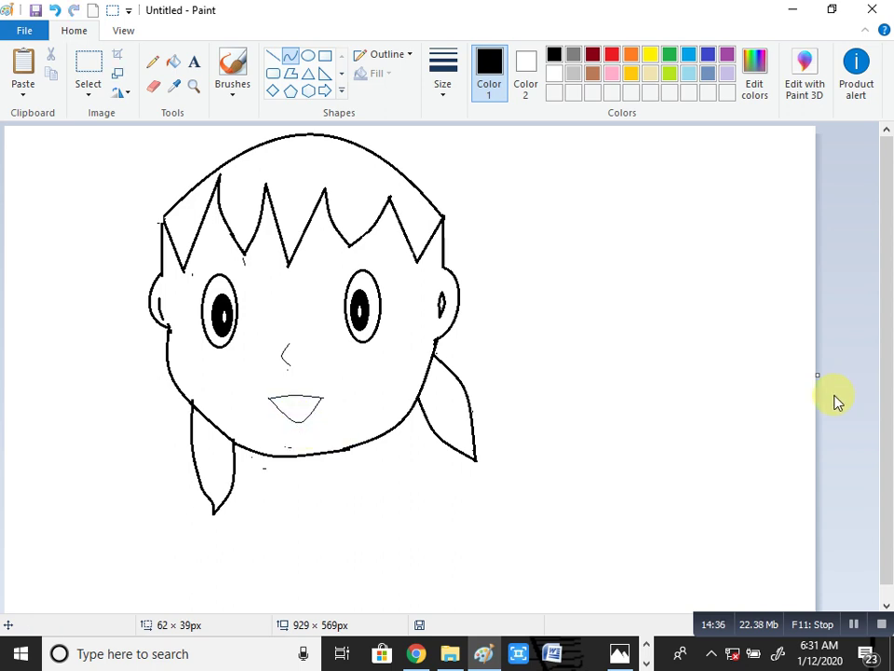
left_click_drag(282, 407, 316, 408)
left_click(298, 407)
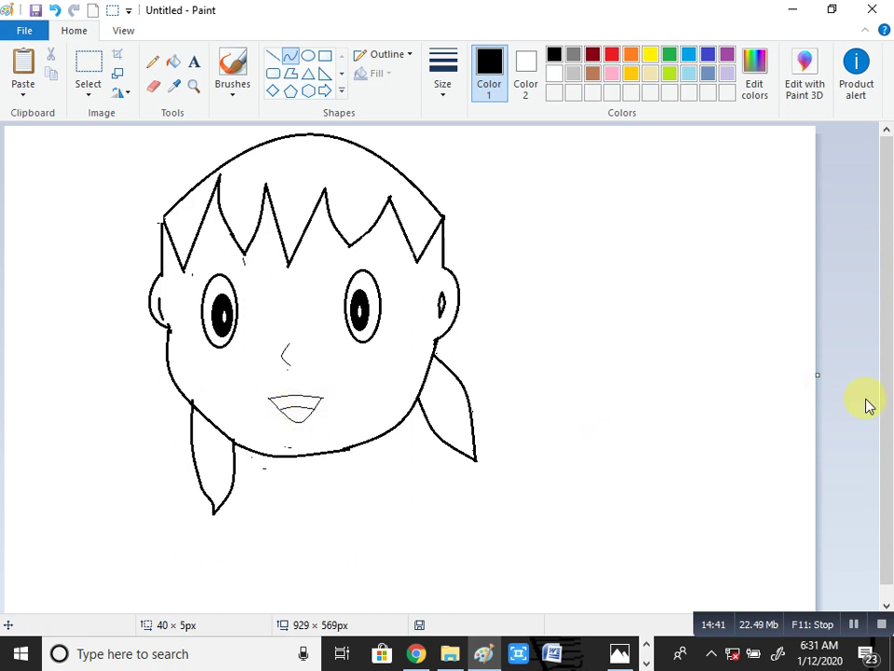
left_click(792, 420)
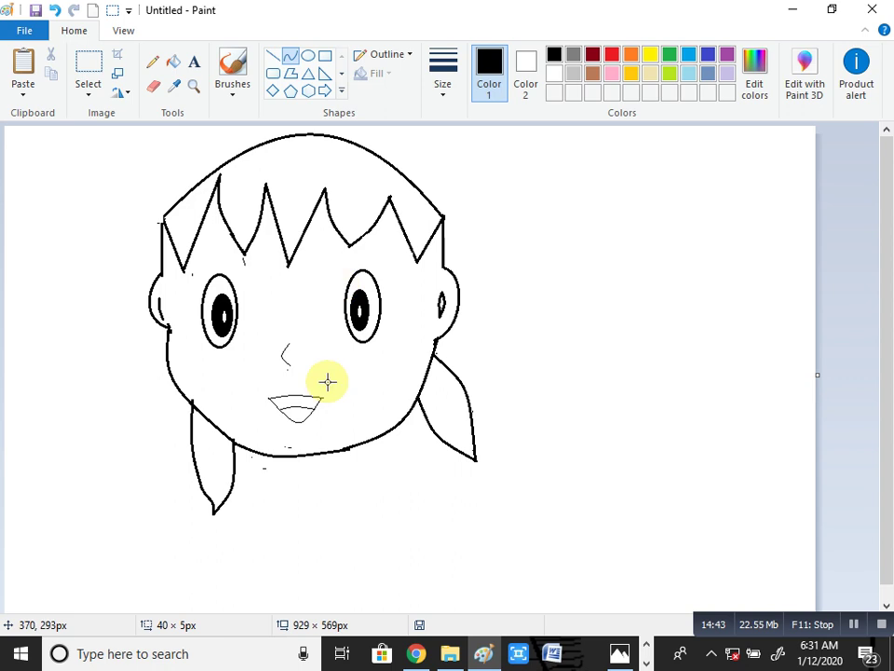
- Fill the tongue with a lightened custom red, RGB 240, 68, 77, and the upper part of the mouth with standard red
left_click(177, 63)
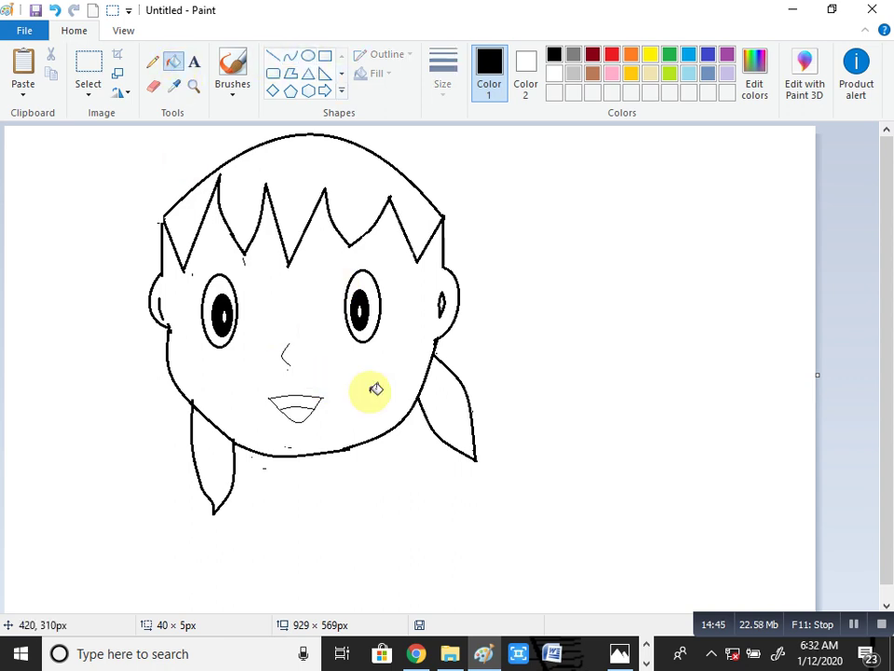
left_click(613, 56)
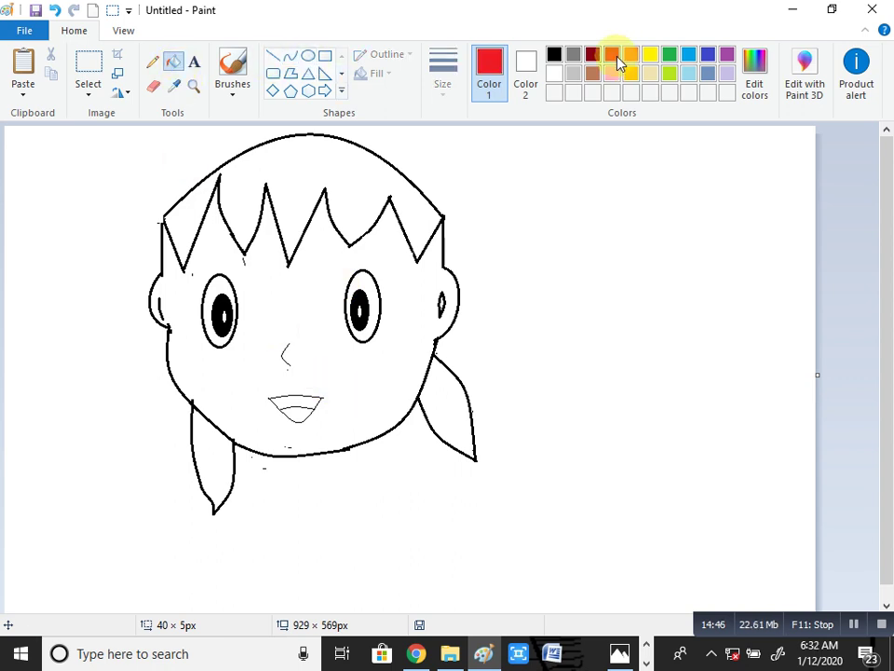
left_click(754, 94)
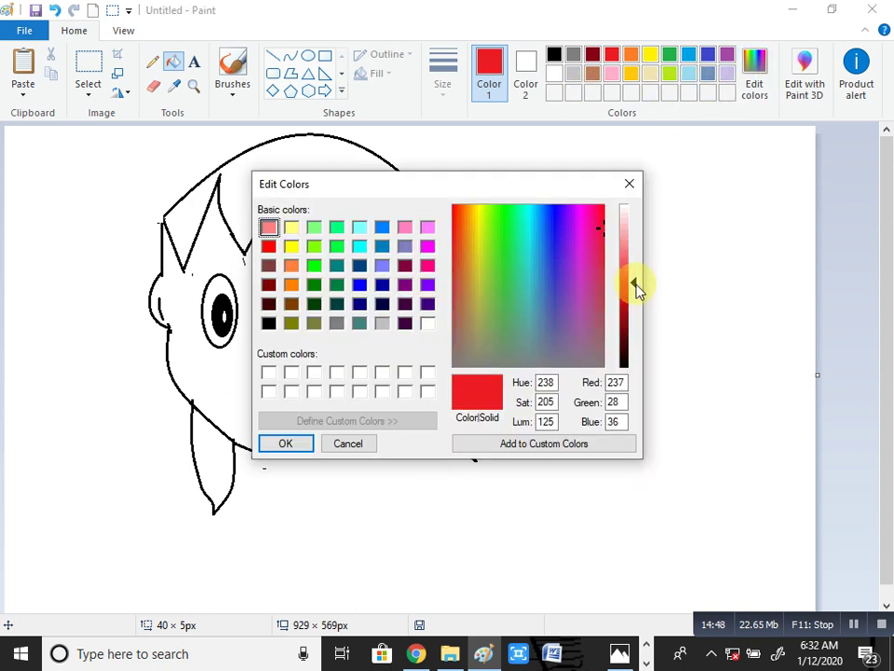
left_click_drag(637, 289, 638, 274)
left_click(286, 445)
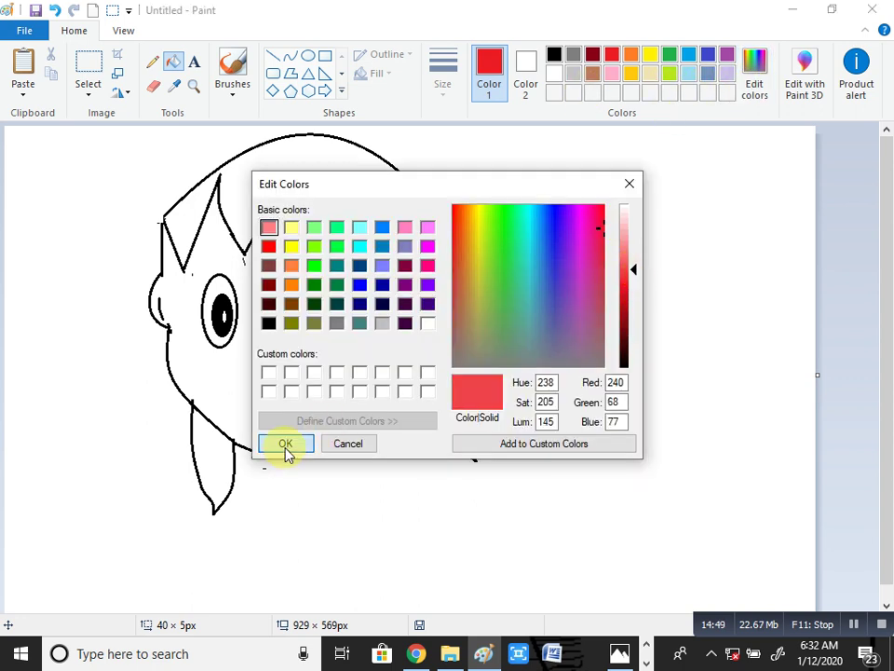
left_click(303, 414)
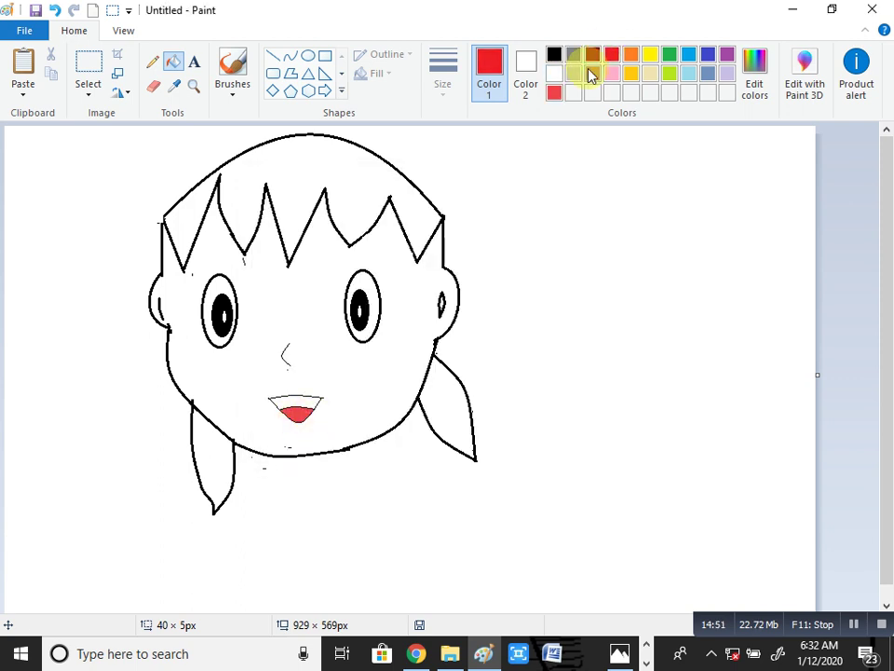
left_click(286, 401)
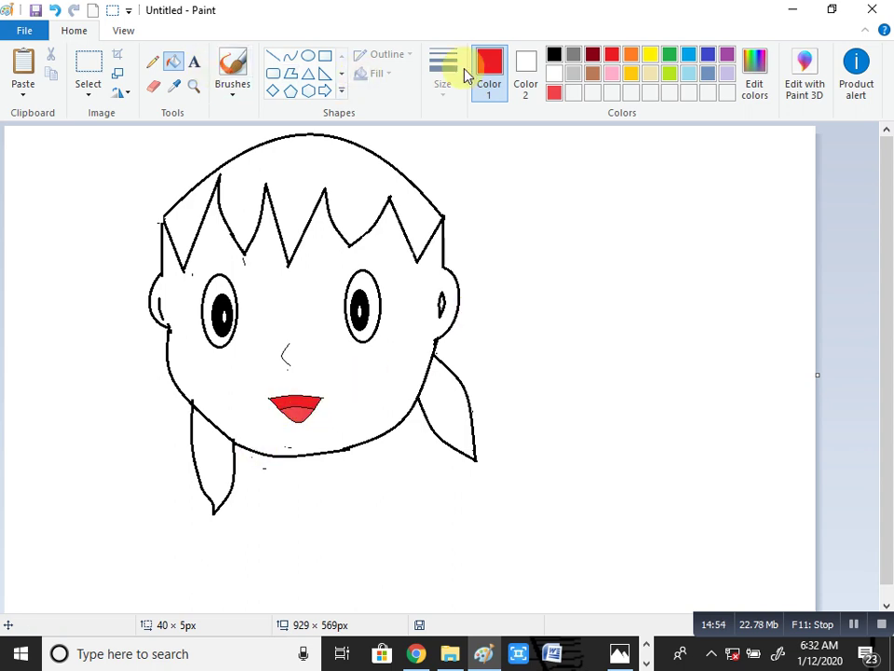
- Fill the hair between crown and fringe and both side locks with black
left_click(555, 56)
left_click(283, 215)
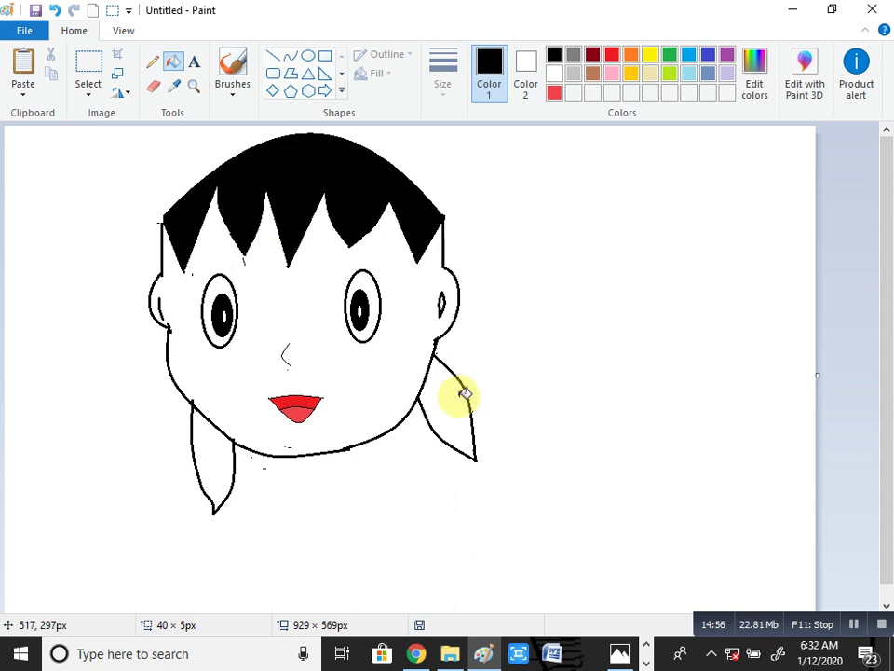
left_click(435, 419)
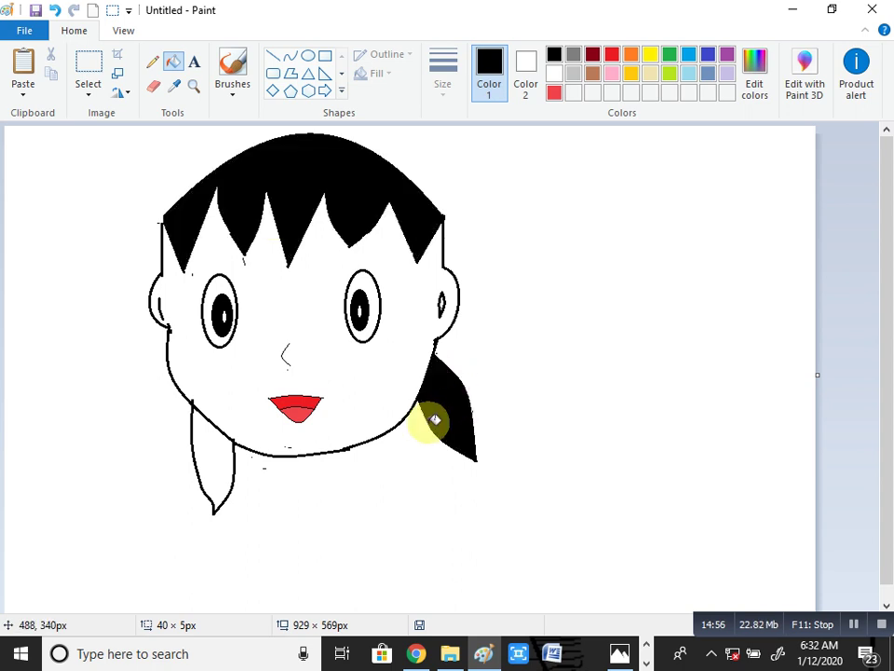
left_click(224, 466)
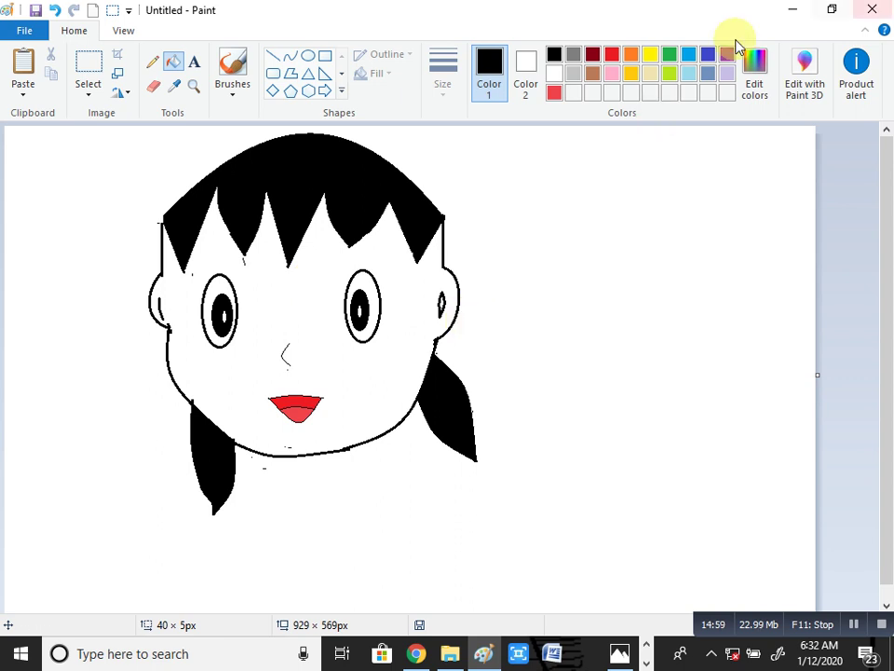
left_click(349, 290)
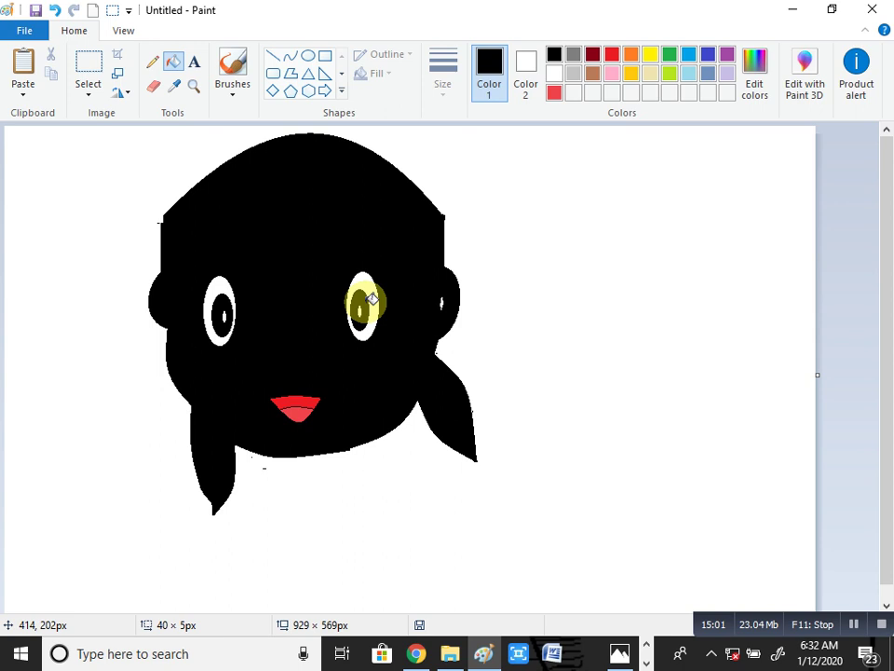
key("ctrl+z")
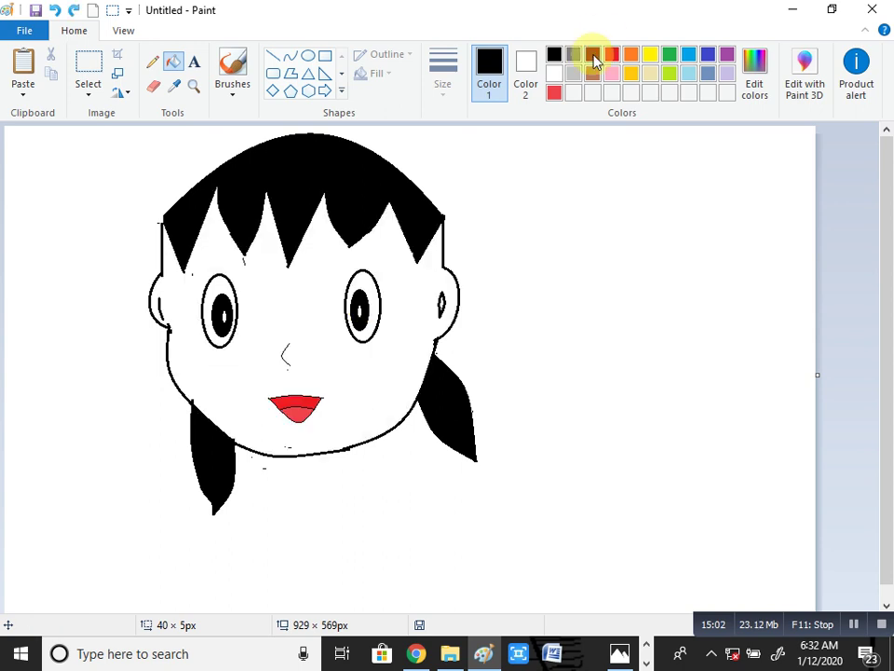
- Fill the face and ears with a lightened custom shade of the palette's pink, RGB 255, 221, 232
left_click(611, 73)
left_click(301, 285)
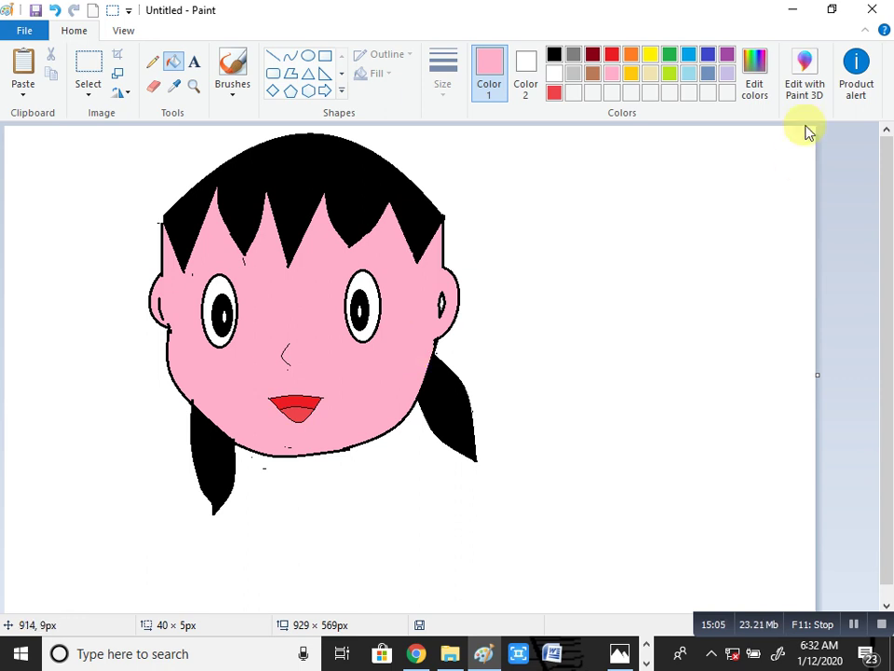
left_click(762, 97)
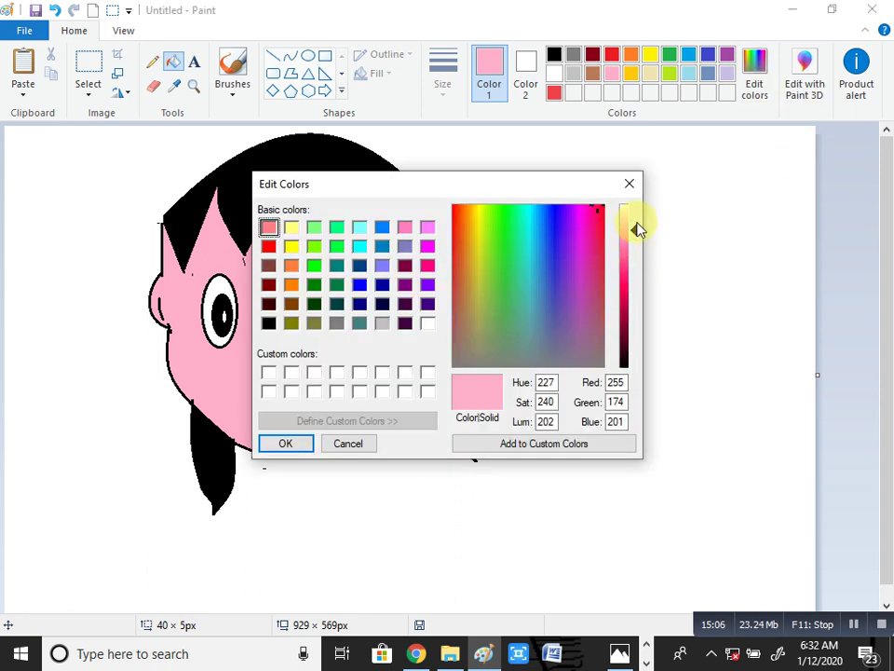
left_click_drag(638, 227, 638, 222)
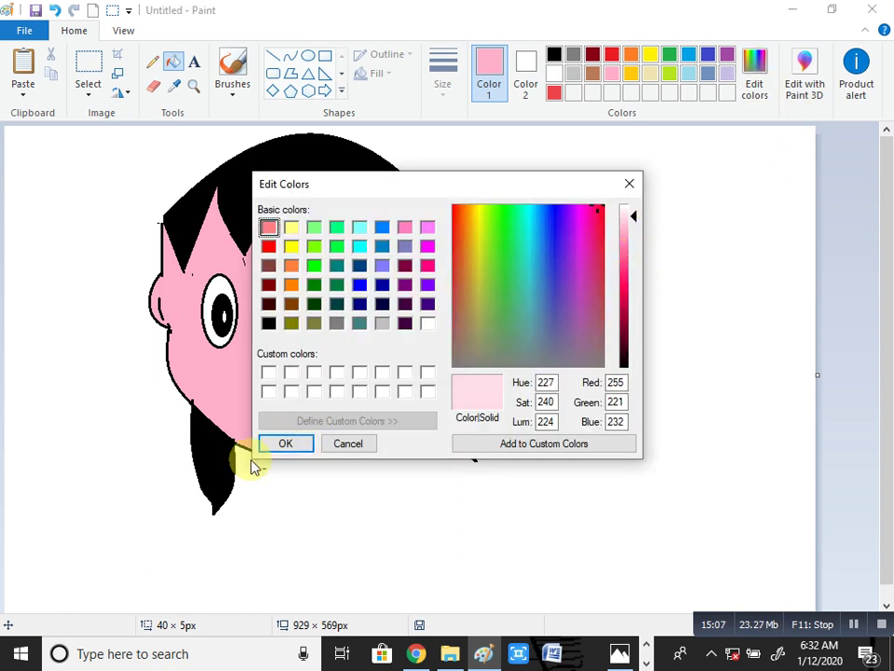
left_click(282, 444)
left_click(293, 389)
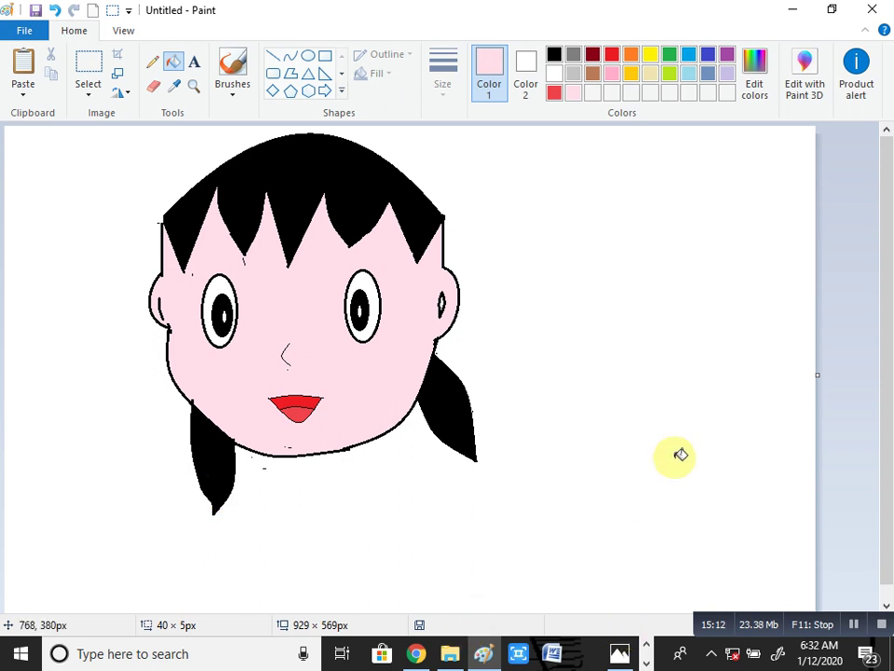
- Refill the upper part of the mouth with a lightened custom red, RGB 242, 96, 103
left_click(611, 54)
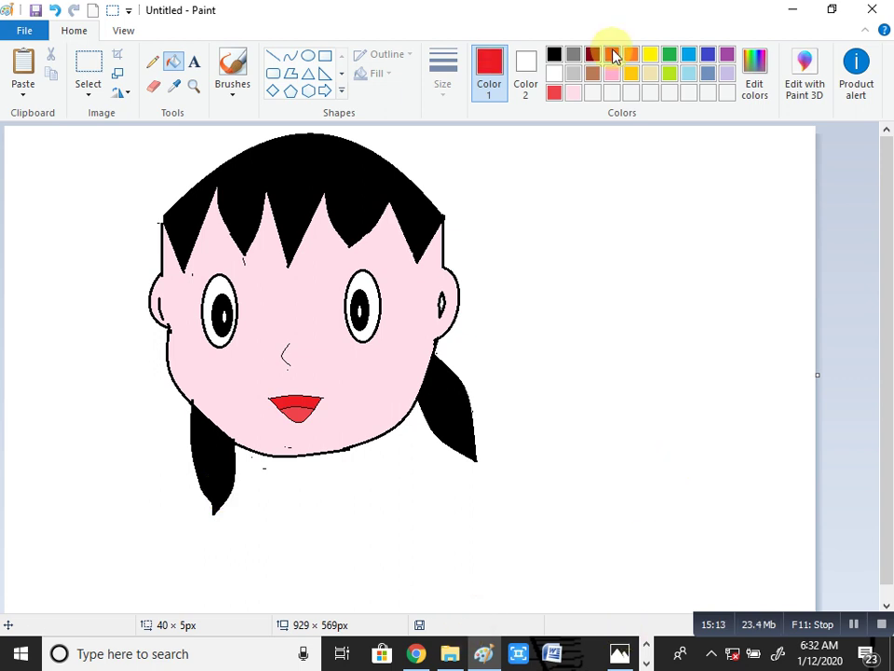
left_click(755, 82)
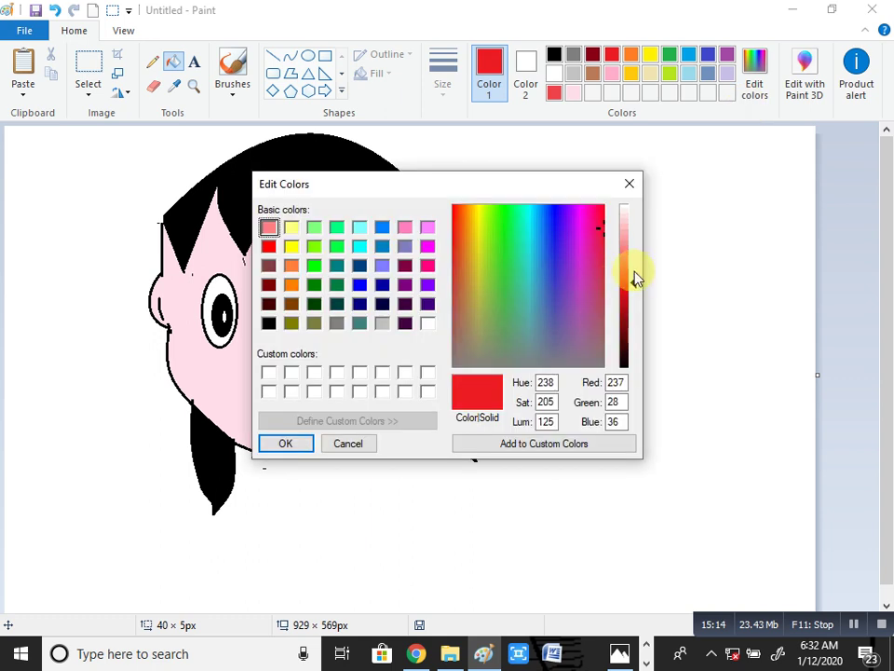
left_click_drag(637, 285, 637, 265)
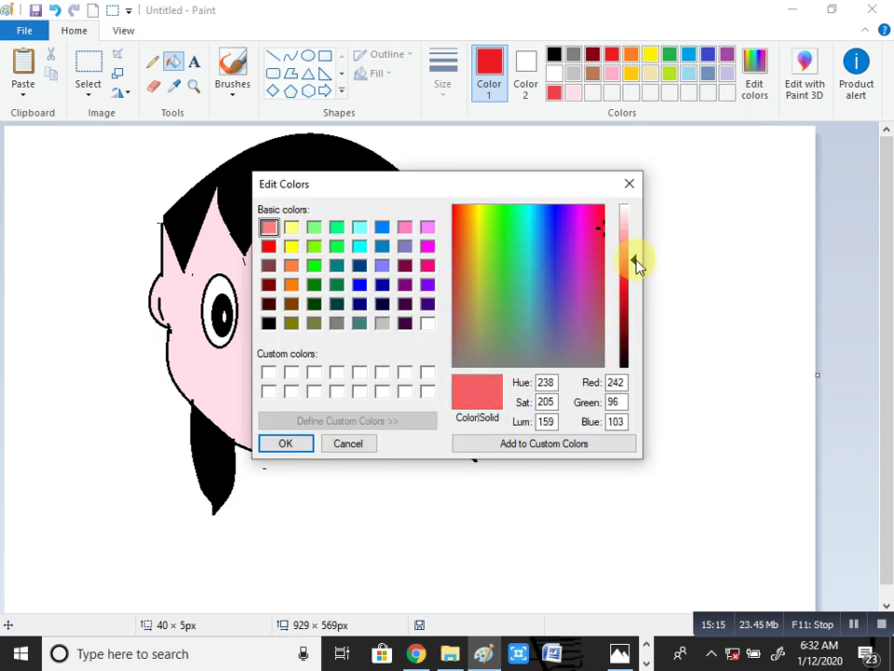
left_click(283, 444)
left_click(292, 401)
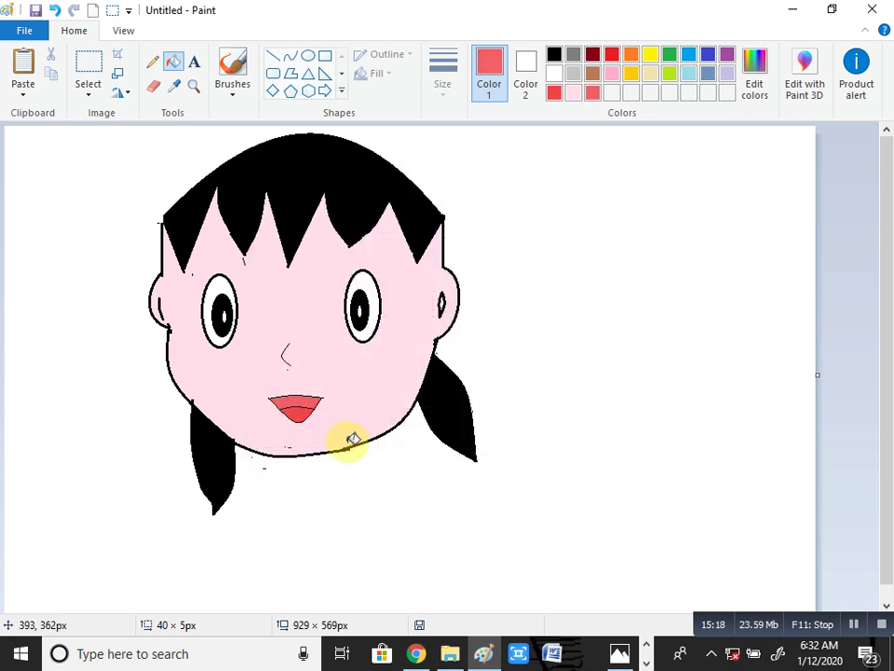